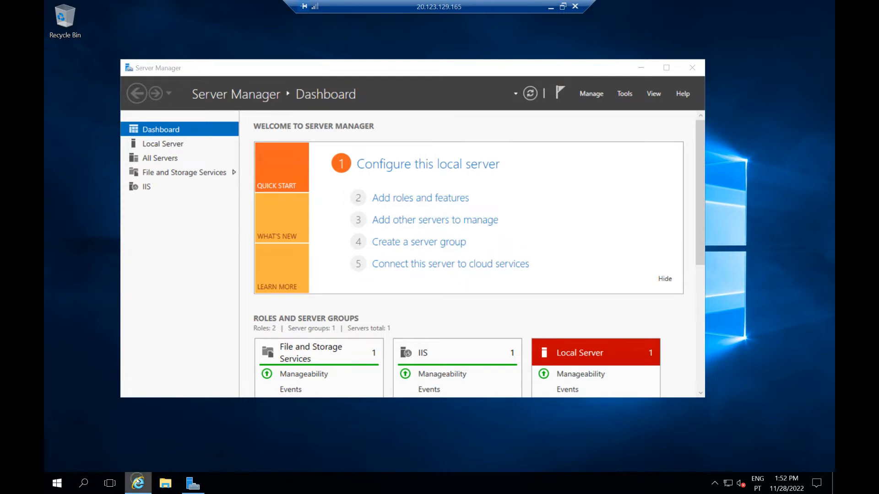
Bring the Exchange admin center window forward and clear the mailbox selection
click(138, 482)
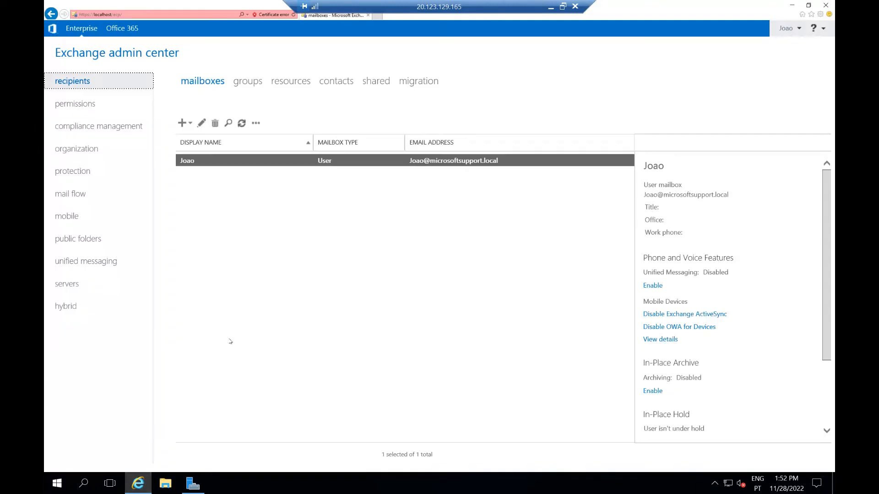
click(336, 219)
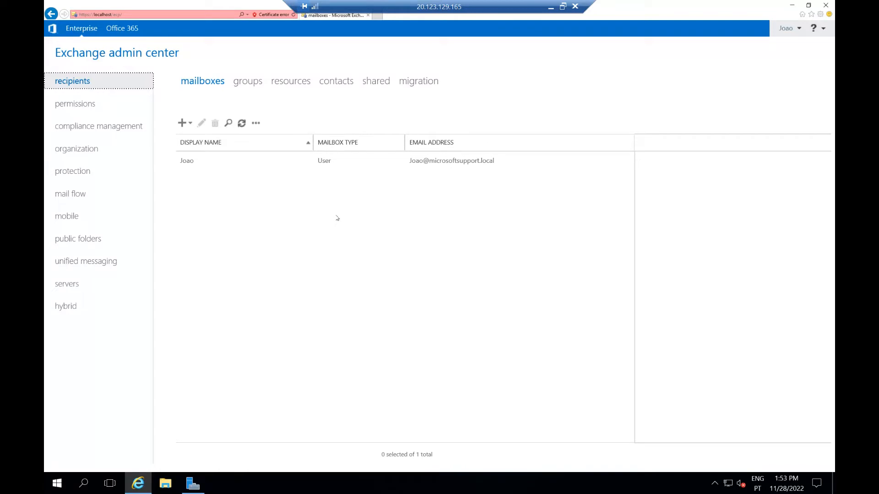
Add accepted domain 'Public Domain' for systemsadministration.pt as Authoritative and save it
click(64, 199)
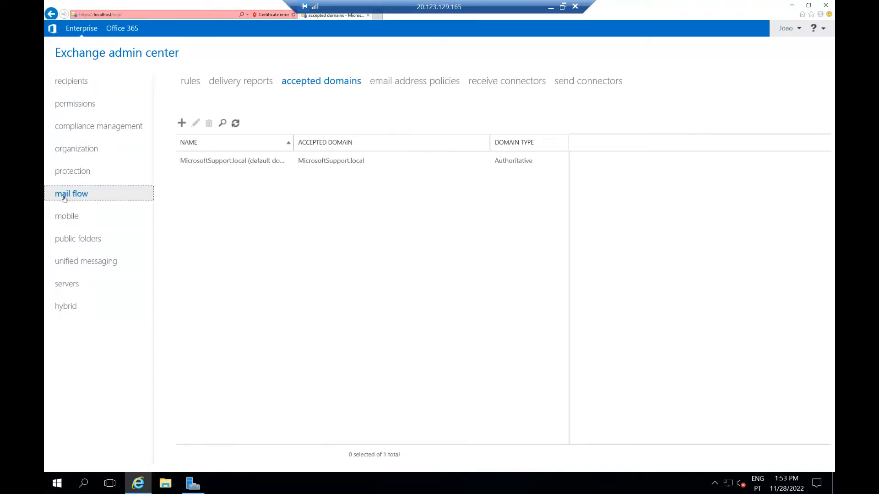
click(180, 123)
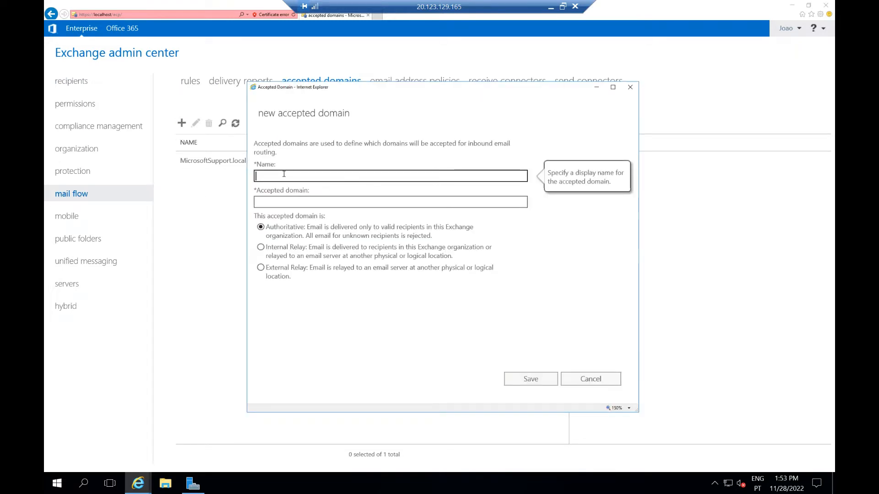
text(Public Domain)
click(298, 202)
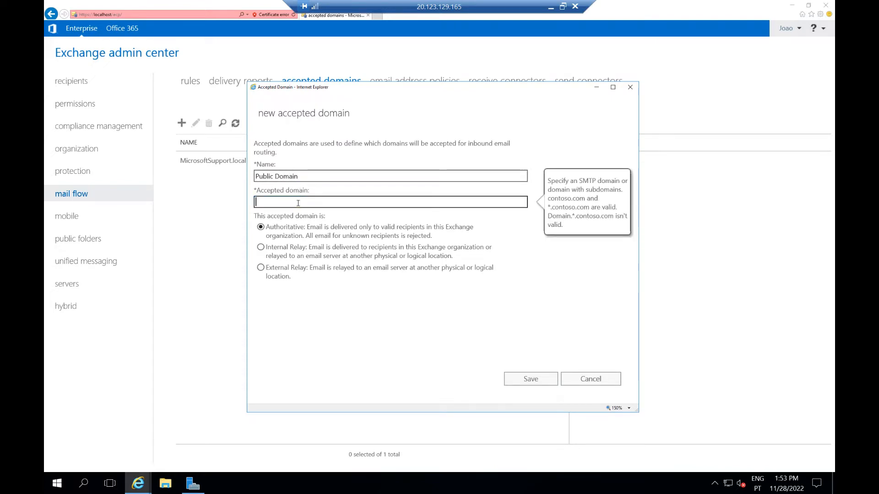
text(systemsadministration.pt)
click(318, 226)
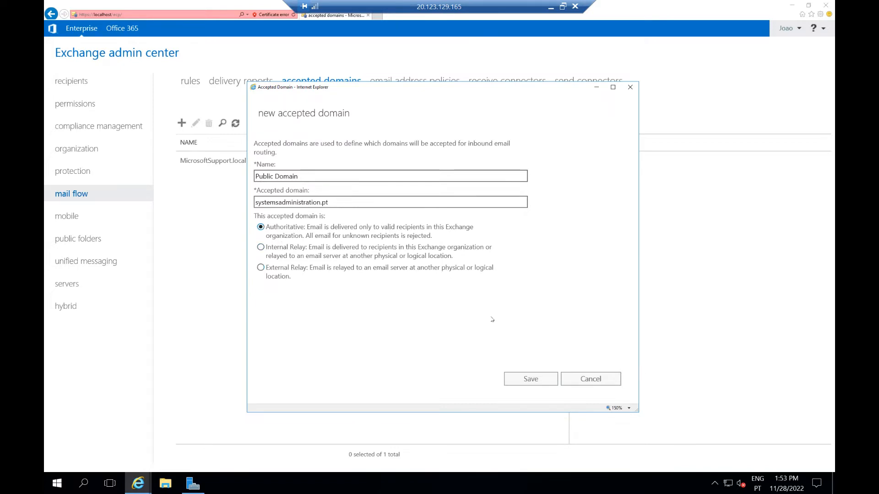
click(524, 387)
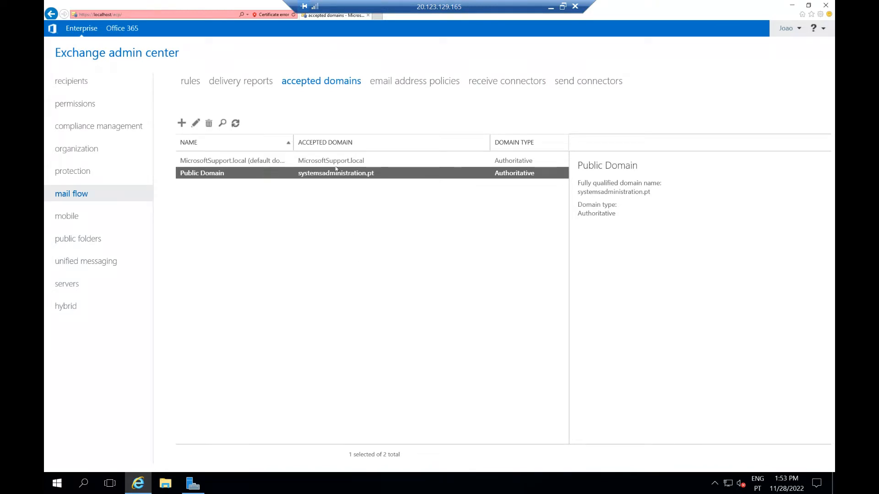
Switch Default Policy's SMTP address format to systemsadministration.pt, save, and acknowledge the warning
click(408, 81)
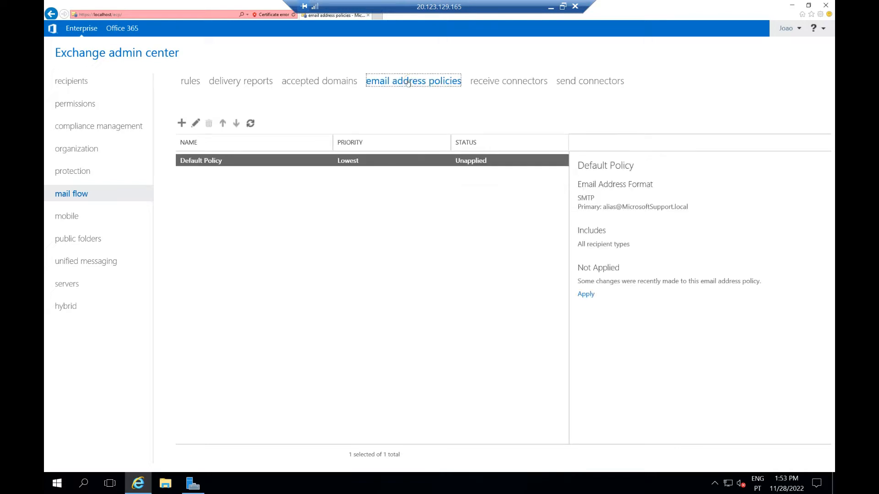
double_click(207, 160)
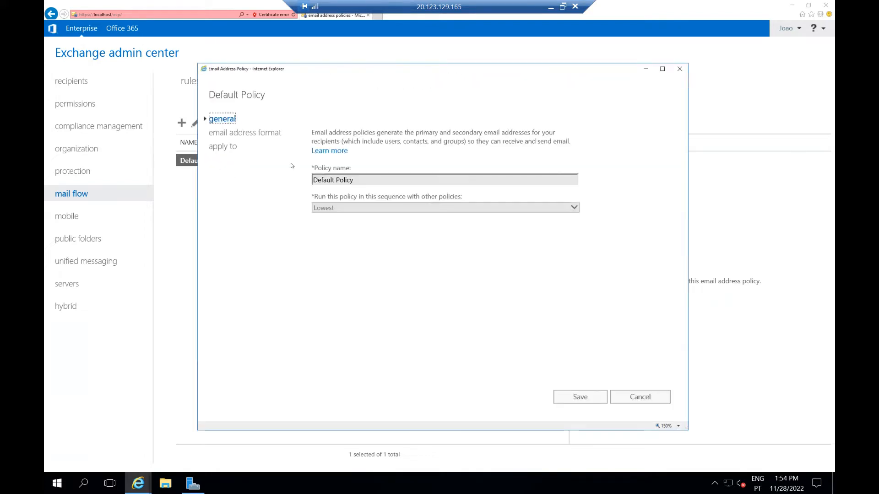
click(223, 146)
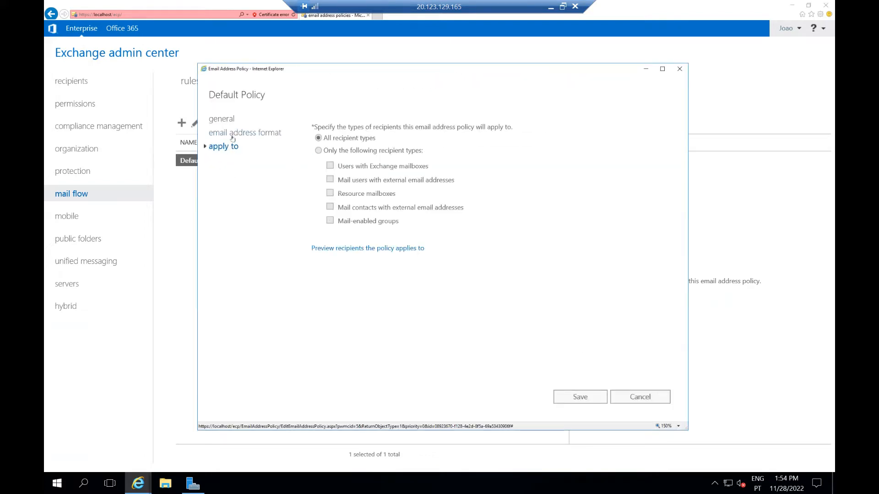
click(233, 134)
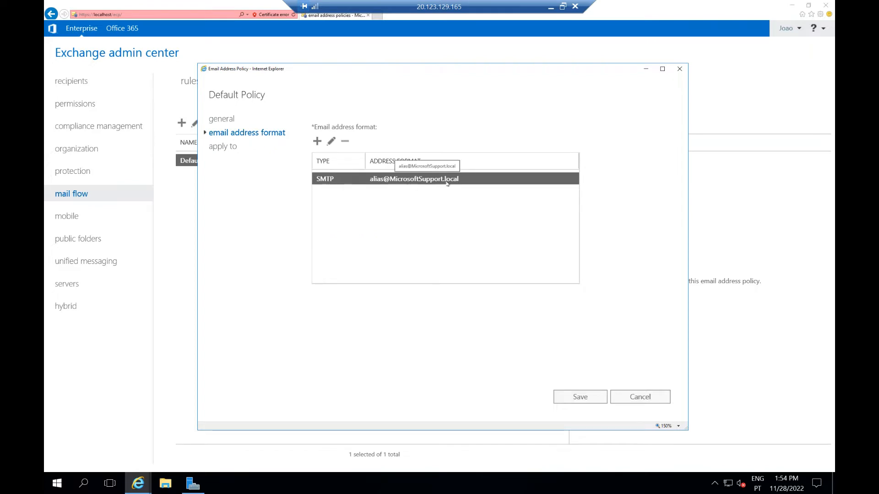
click(331, 142)
click(285, 147)
click(343, 157)
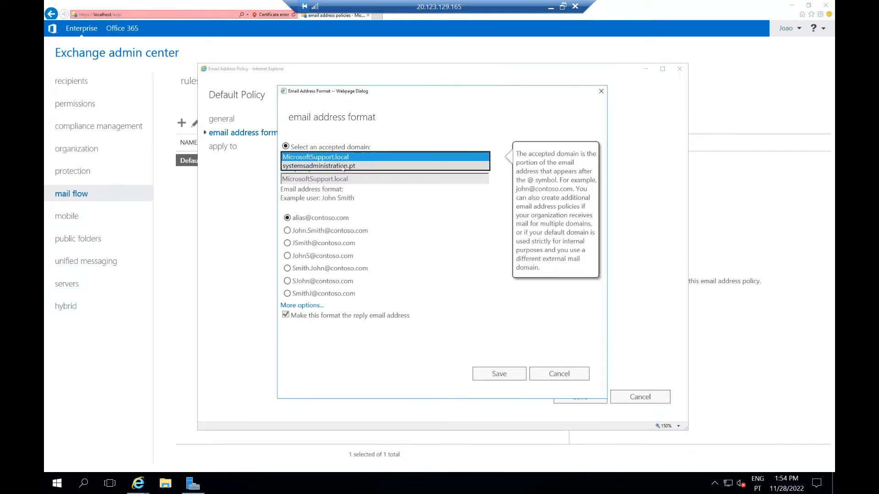
click(343, 168)
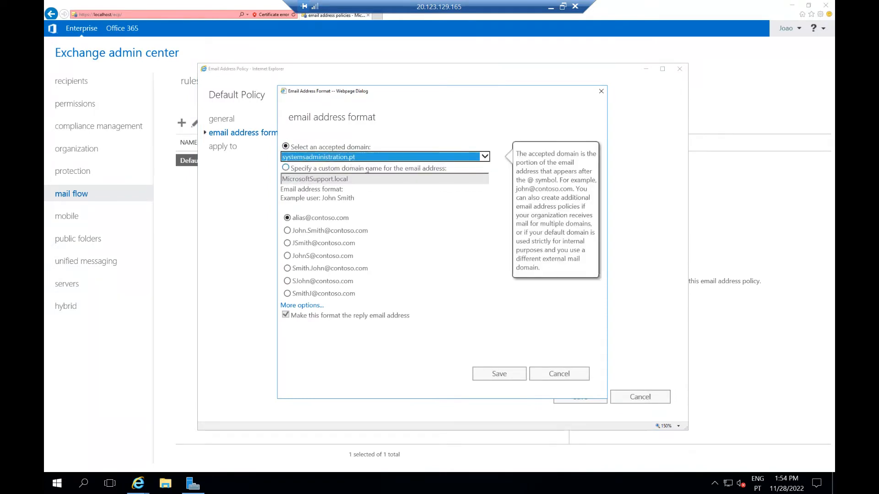
click(499, 374)
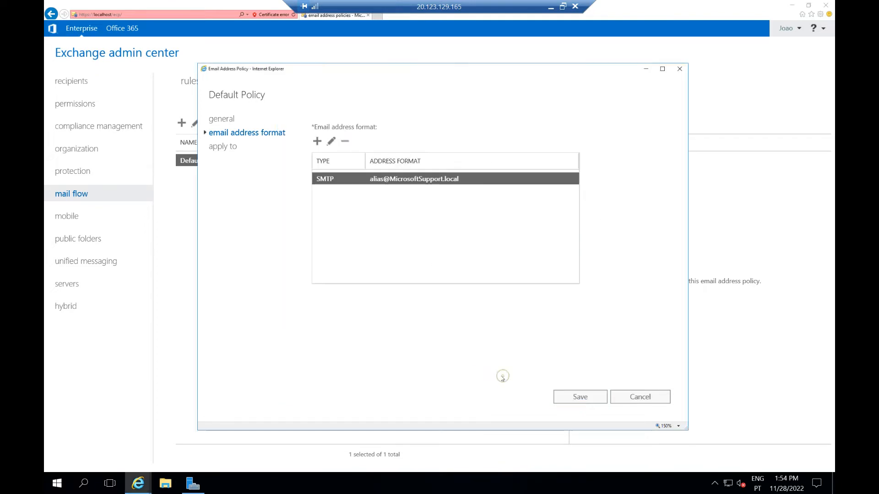
click(570, 397)
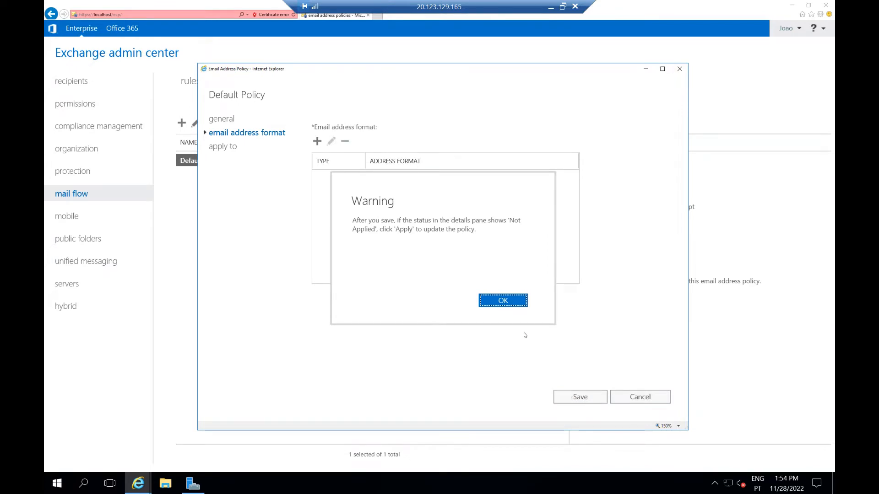
click(497, 304)
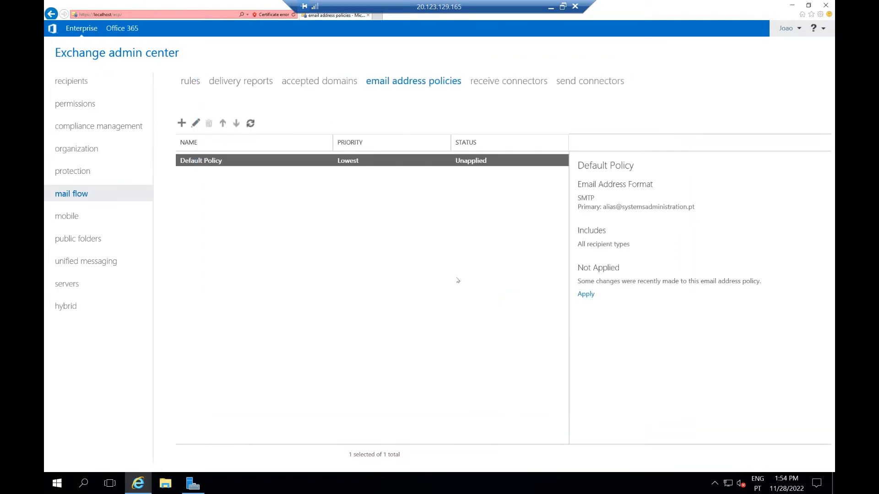
Reopen Default Policy to verify the SMTP format domain, then cancel without changes
double_click(284, 161)
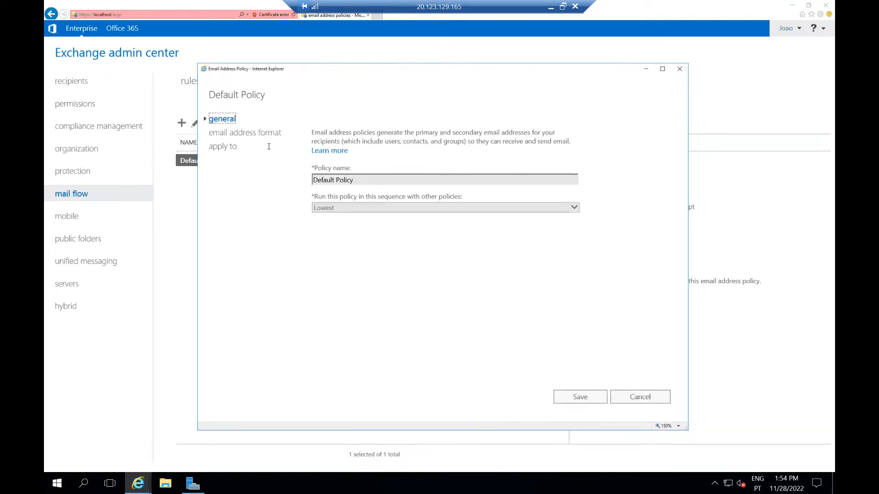
click(249, 134)
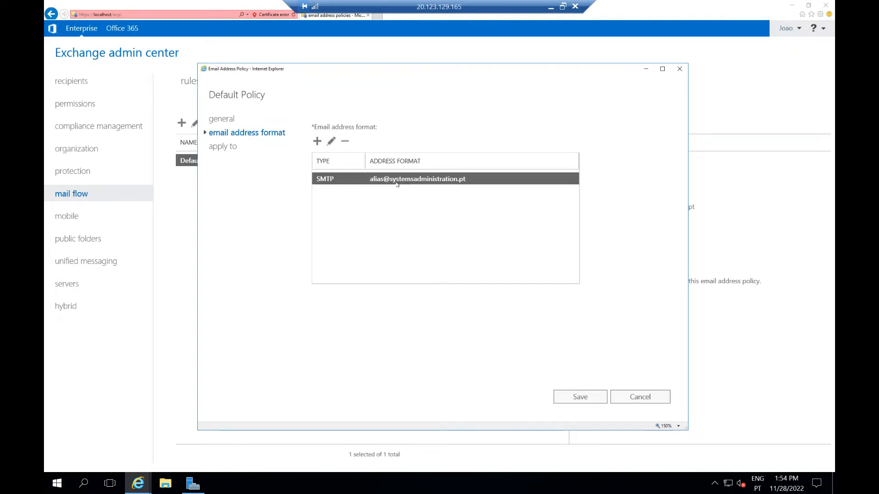
click(394, 181)
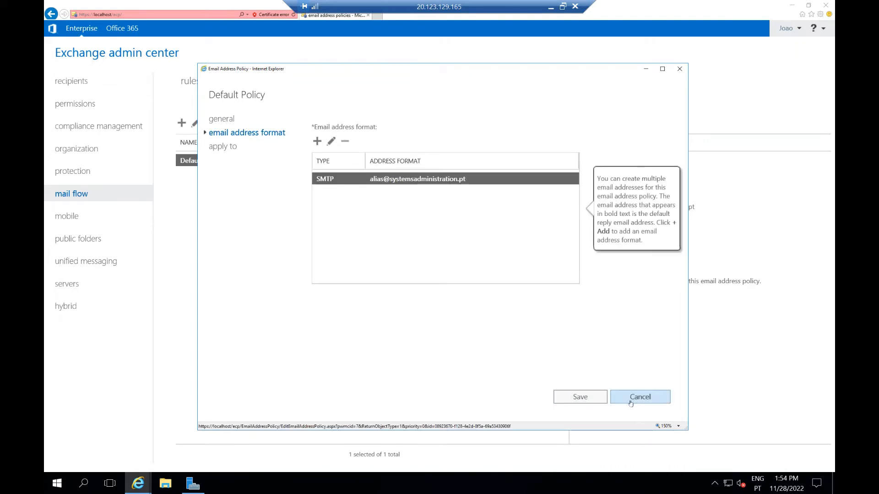
double_click(387, 179)
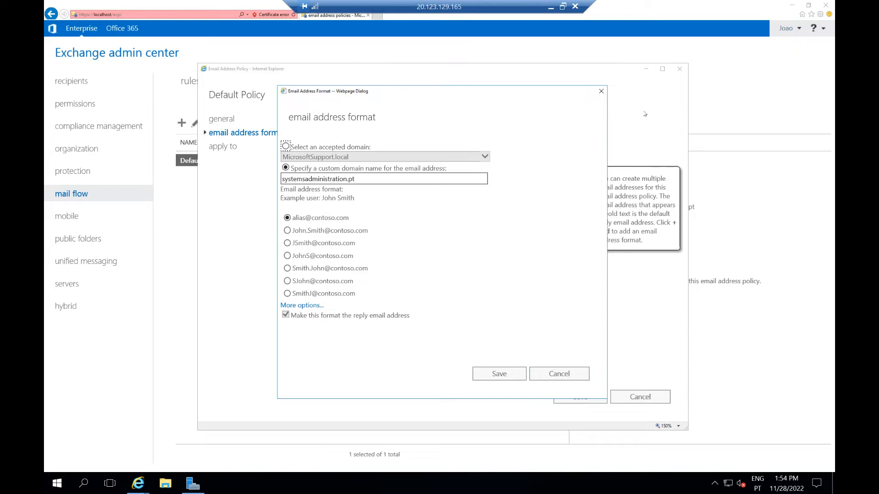
click(601, 92)
click(640, 397)
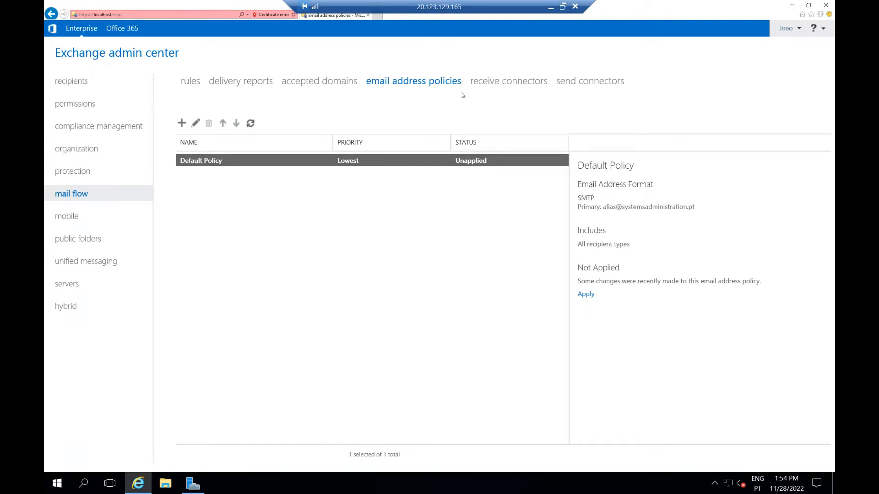
Start a new Internet send connector named 'All Emails' from the send connectors list
click(495, 83)
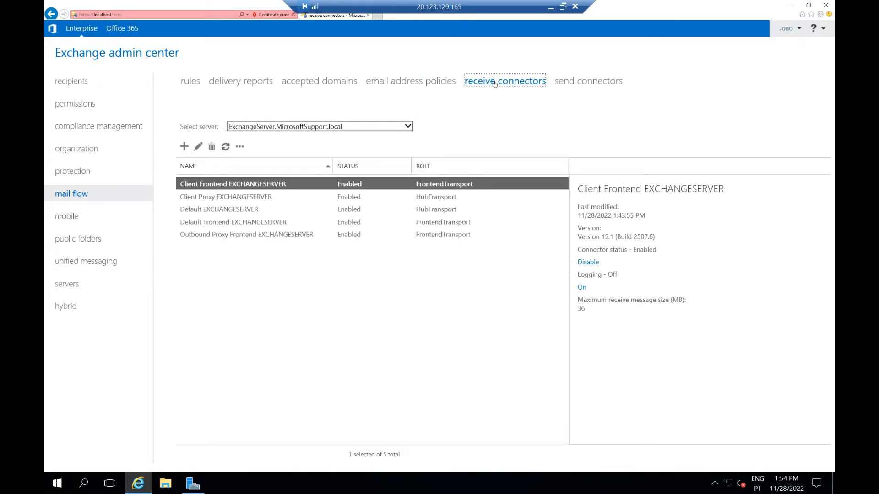
click(574, 83)
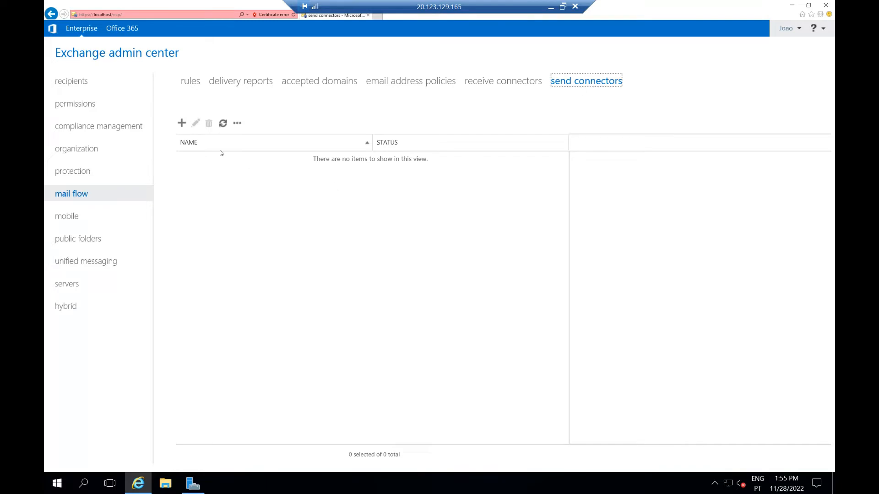
click(181, 124)
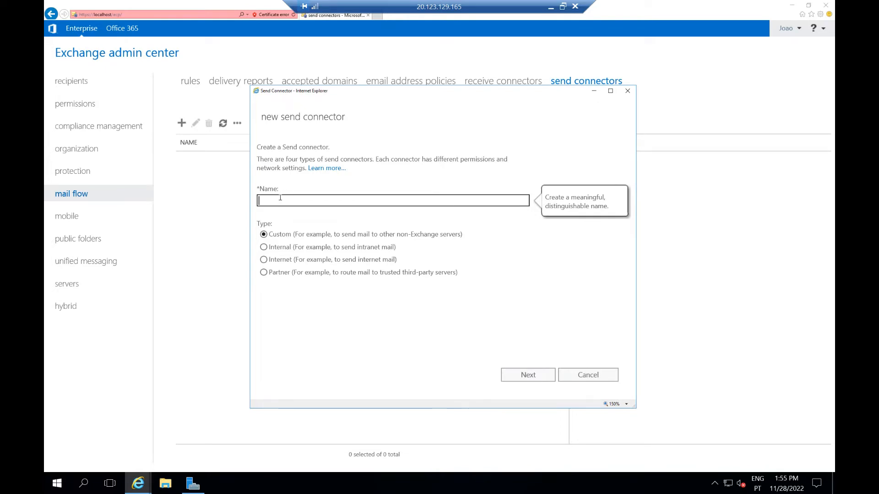
text(All Emails)
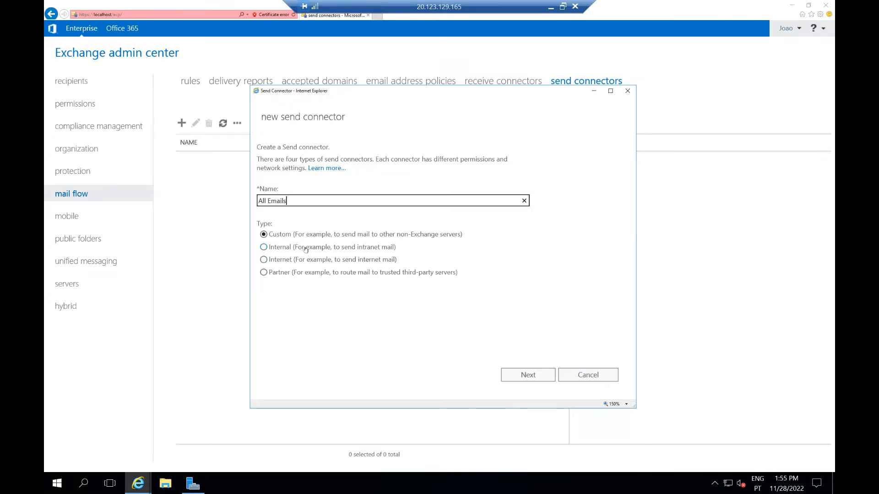
click(284, 260)
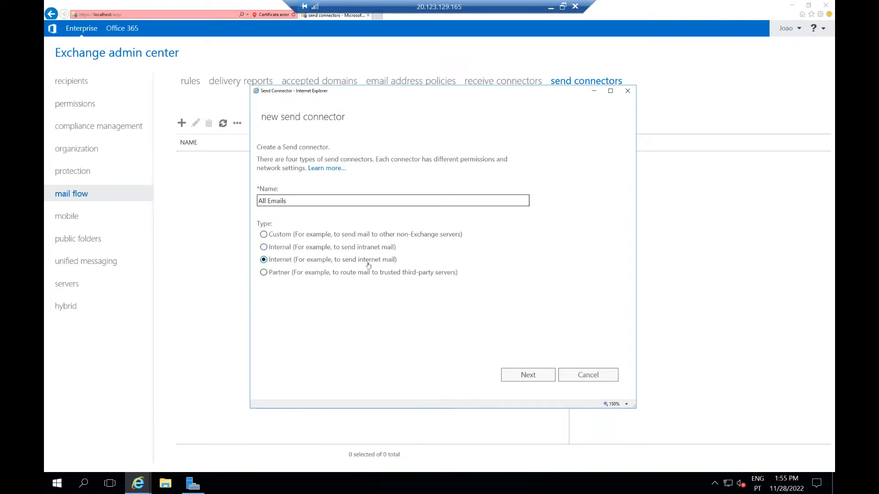
click(524, 376)
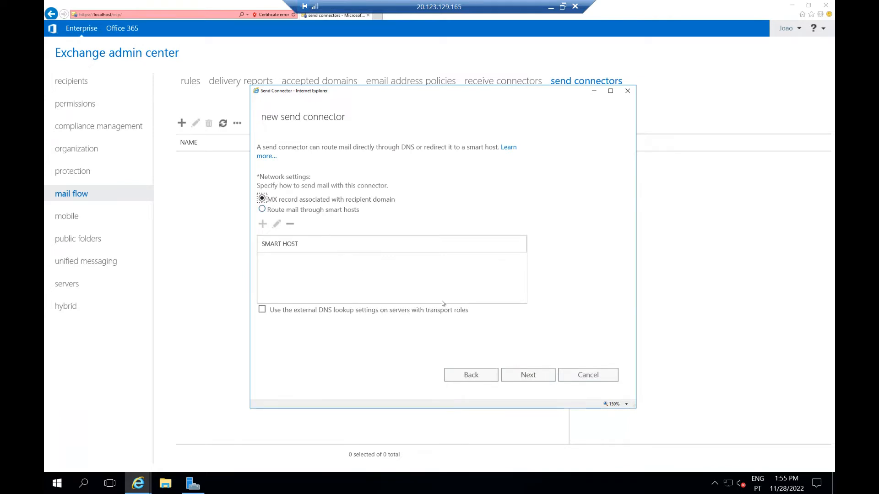
click(516, 378)
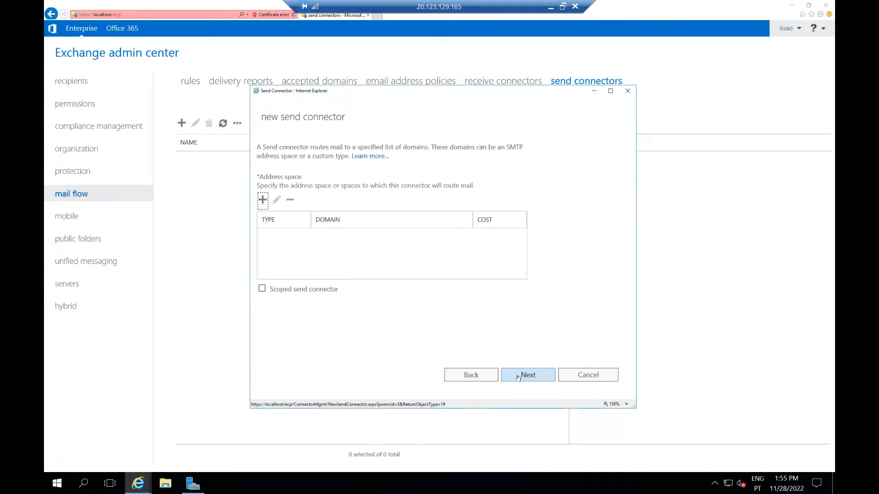
Give the connector address space * and source server ExchangeServer, then finish it
click(262, 200)
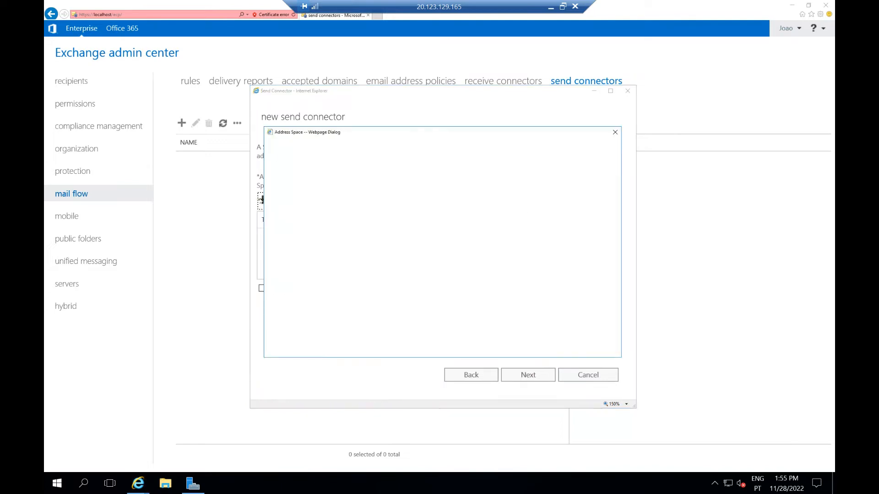
click(310, 234)
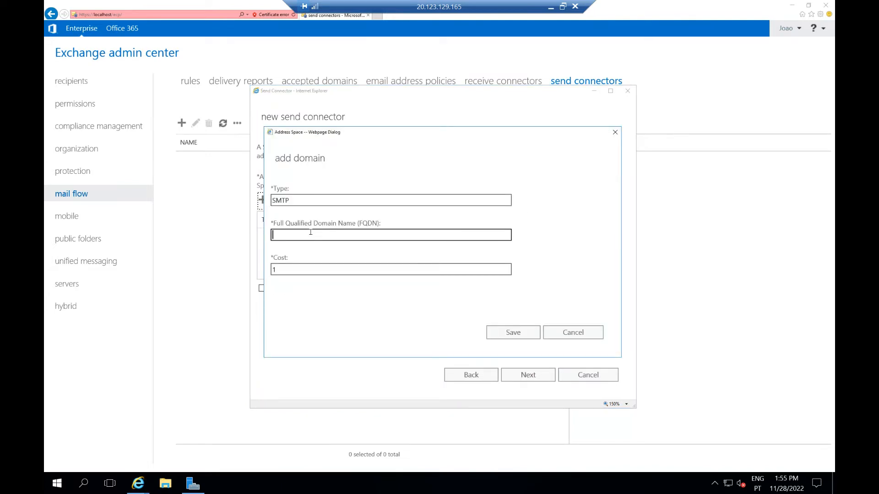
text(*)
click(511, 335)
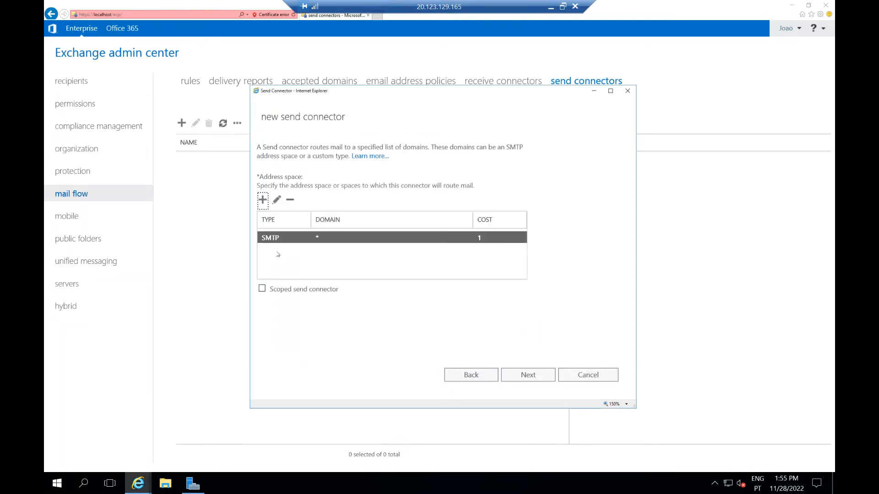
click(530, 375)
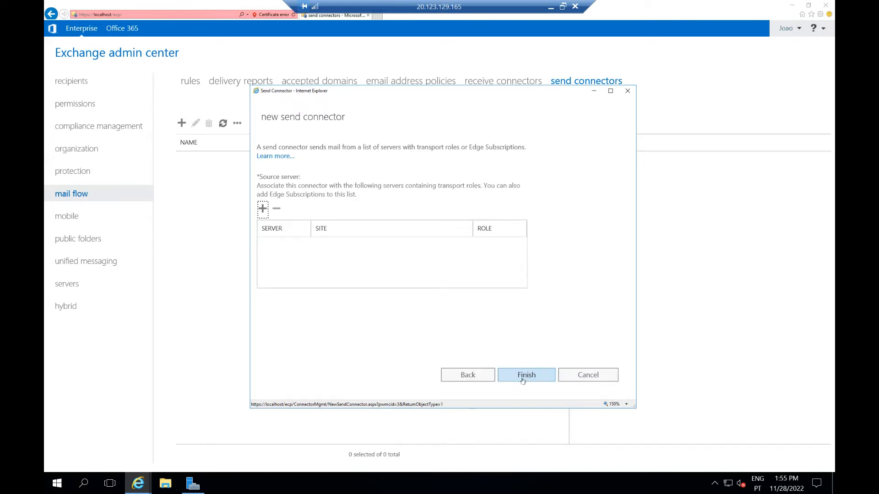
click(263, 208)
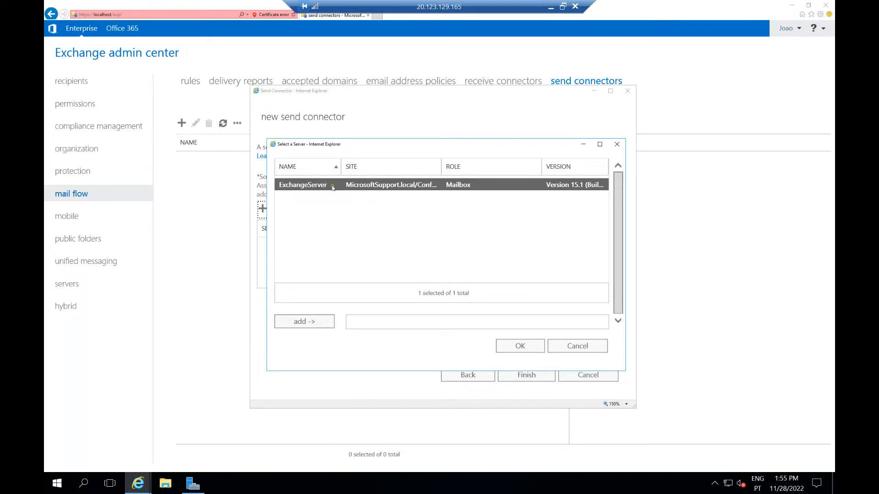
click(311, 325)
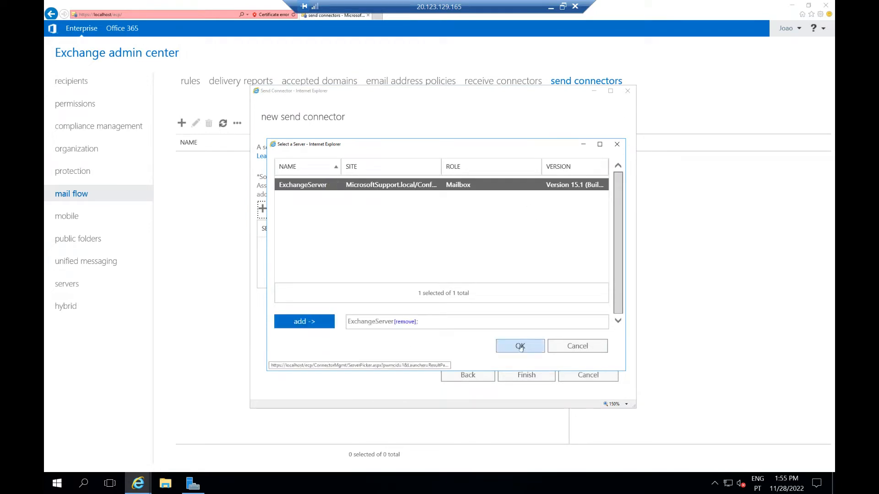
click(514, 347)
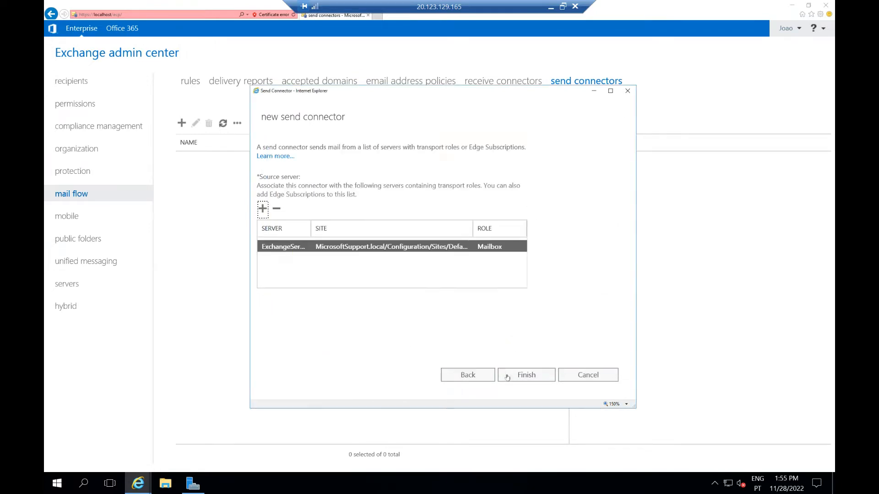
click(515, 376)
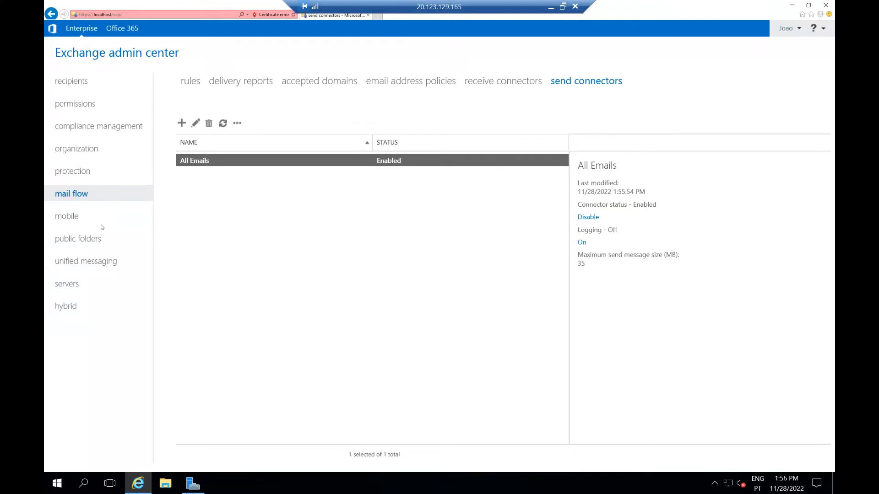
Enter mail.systemsadministration.pt as ExchangeServer's Outlook Anywhere external host, save, and dismiss the warning
click(72, 239)
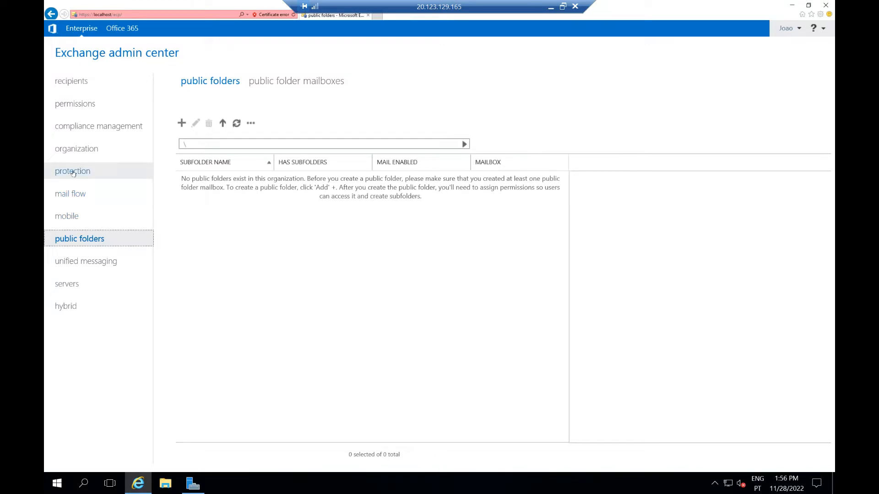
click(71, 281)
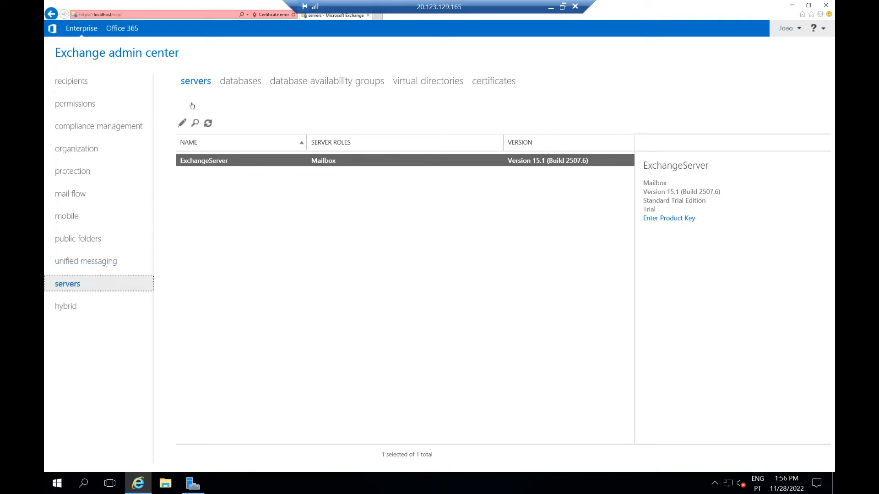
double_click(212, 161)
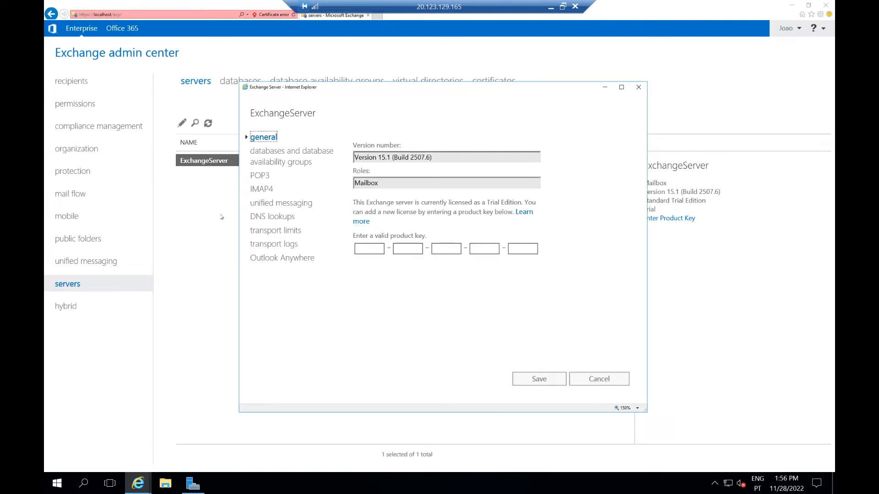
click(278, 260)
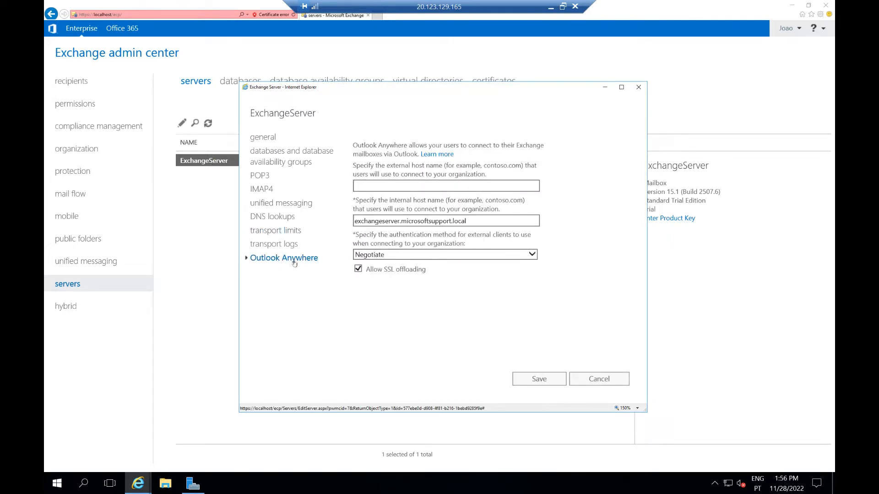
click(380, 187)
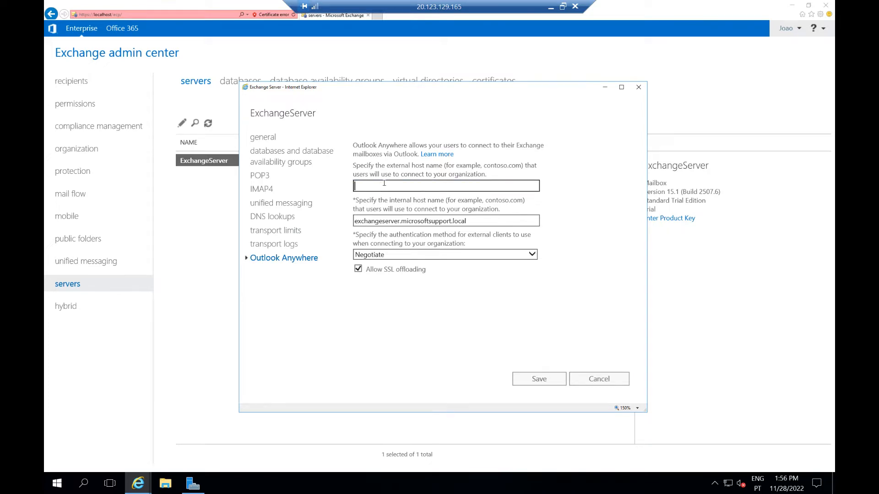
text(mai)
text(l.systemsadministration.pt)
drag(451, 186, 342, 192)
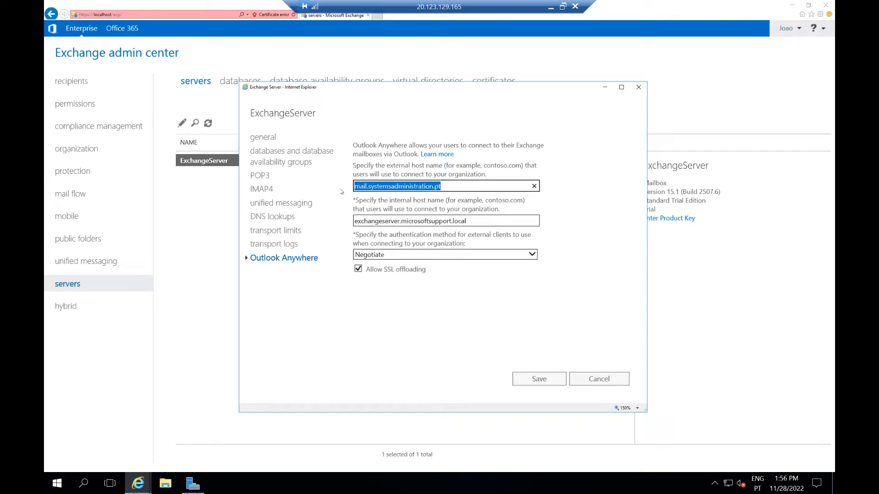
click(450, 187)
click(539, 379)
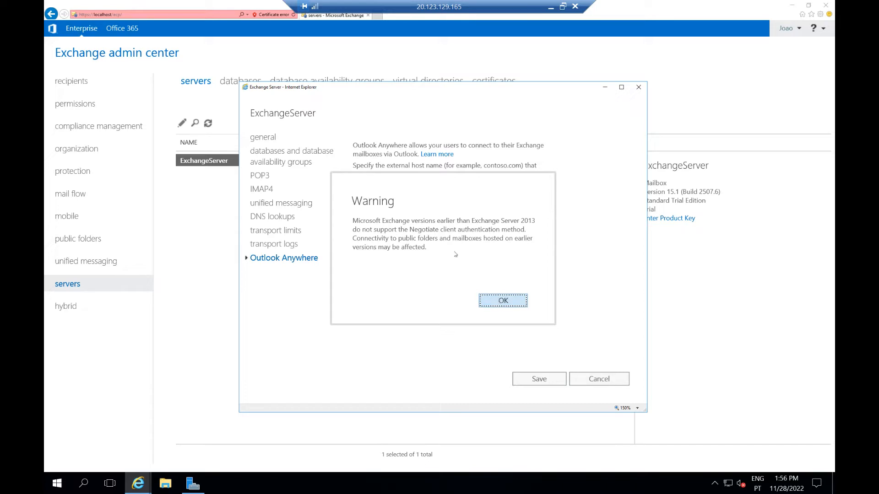
key(Return)
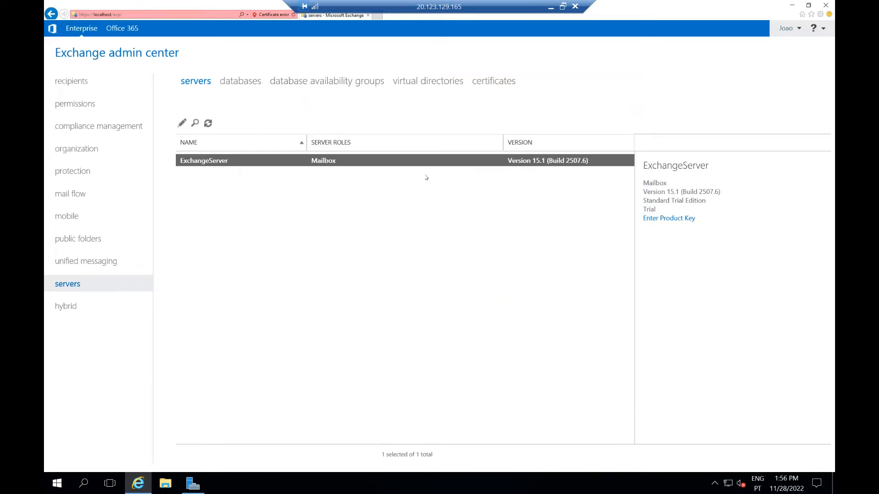
Reopen ExchangeServer's Outlook Anywhere settings to check the saved external host name
double_click(253, 164)
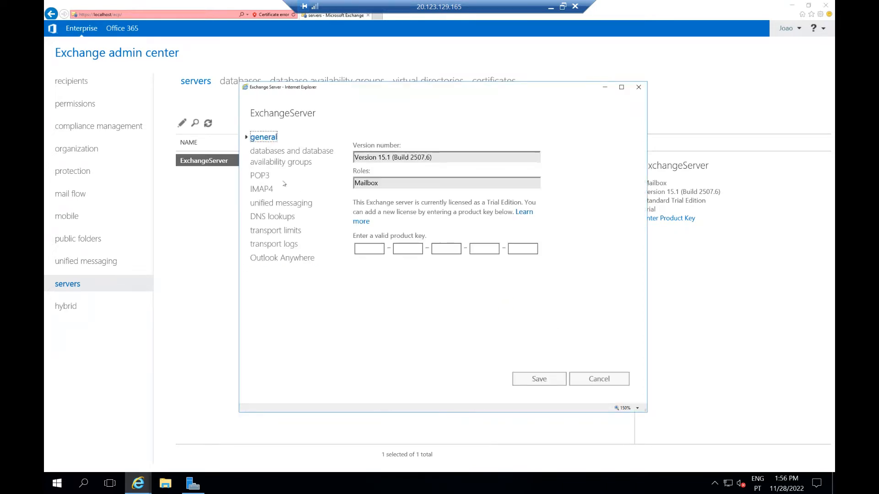
click(286, 258)
drag(440, 186, 351, 187)
key(ctrl+c)
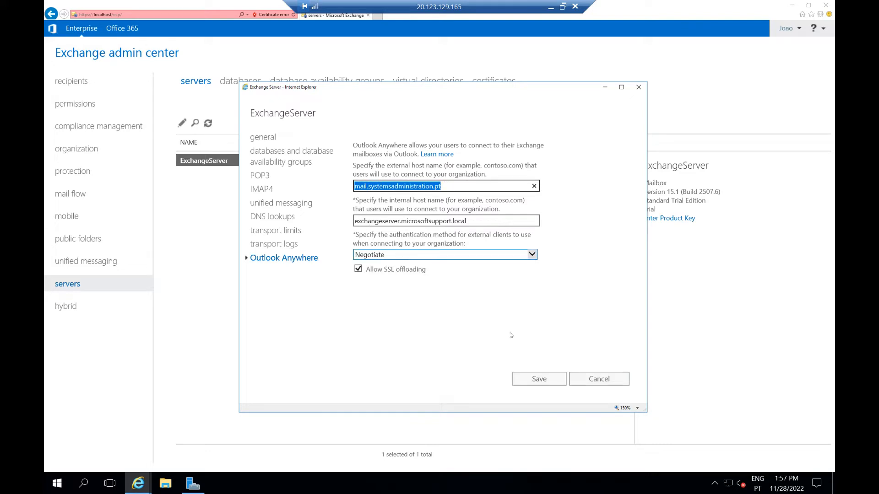
Go to virtual directories, glance at Autodiscover, and open the ecp directory
click(604, 379)
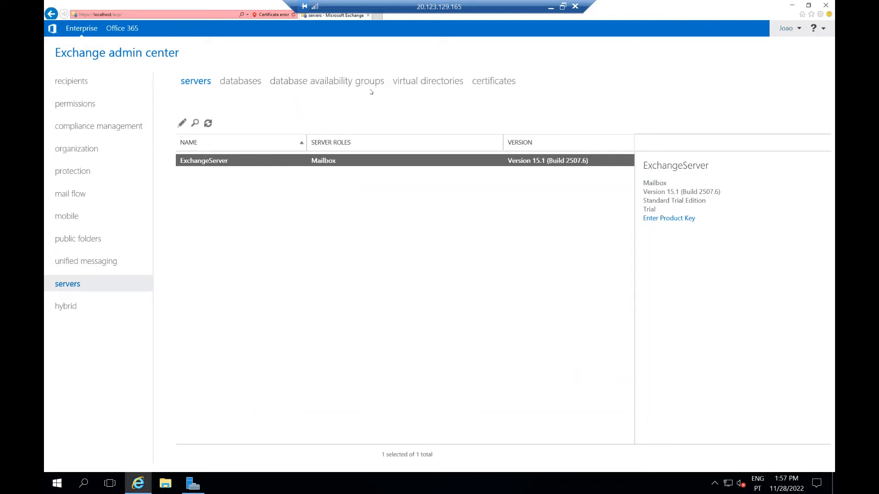
click(406, 86)
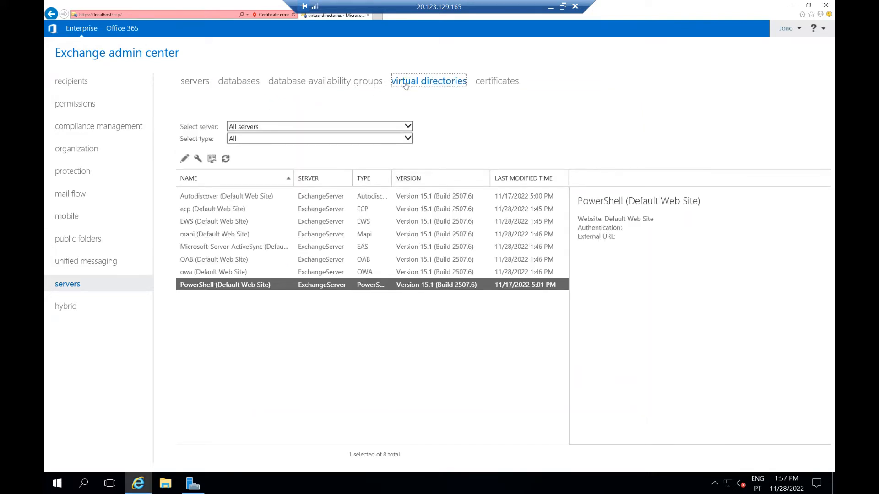
double_click(211, 197)
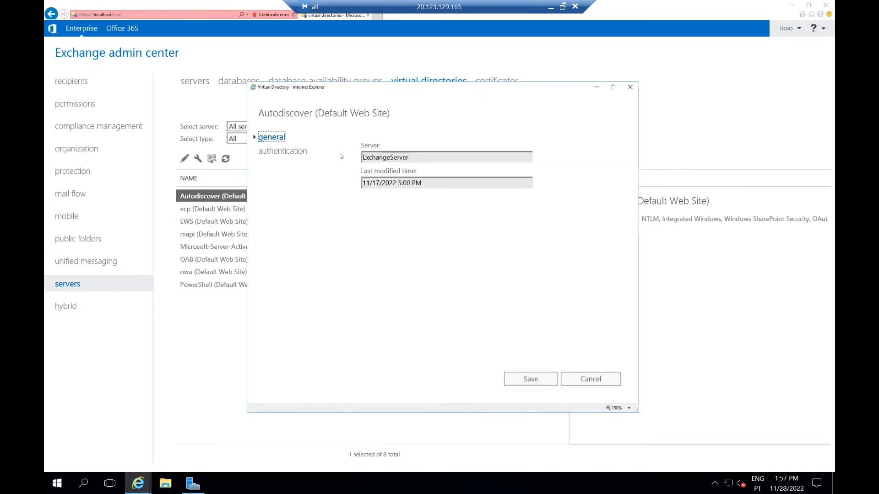
click(590, 379)
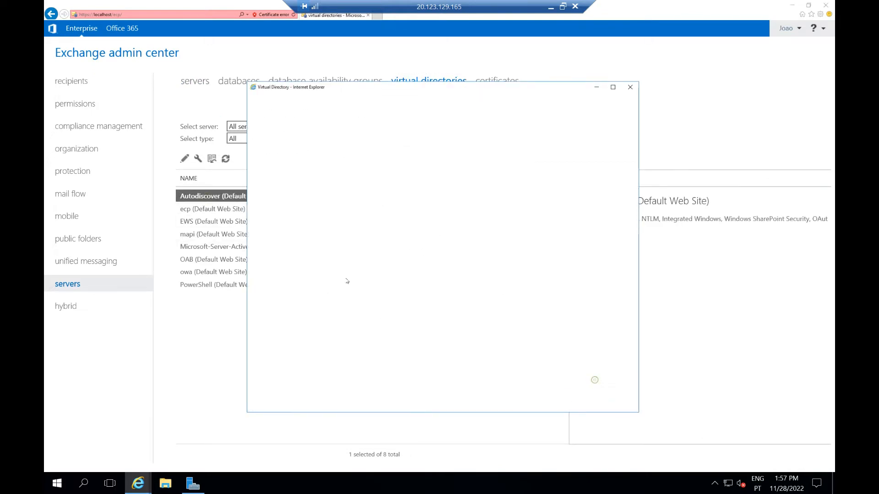
click(203, 209)
double_click(202, 209)
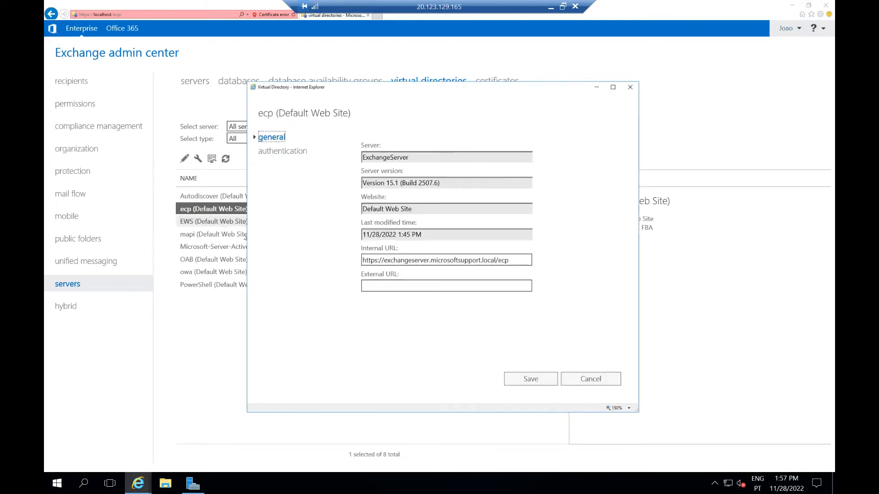
click(378, 283)
key(ctrl+v)
drag(384, 260, 353, 266)
key(ctrl+c)
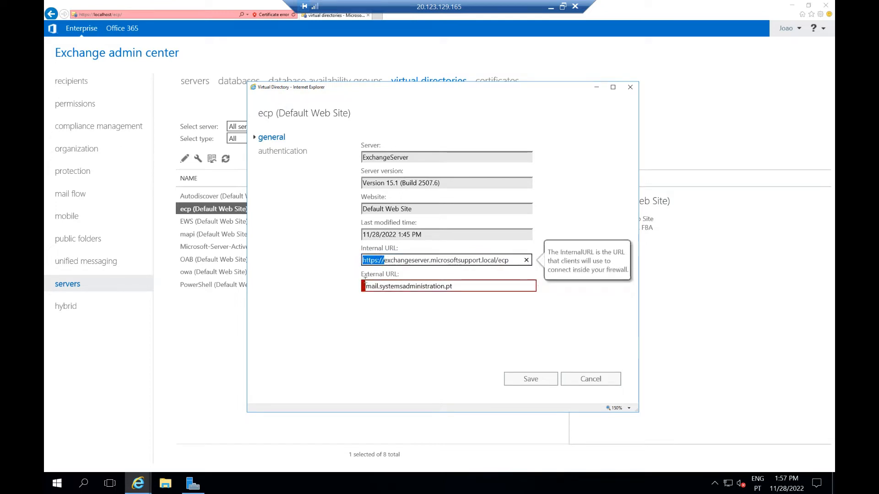
click(366, 286)
key(ctrl+v)
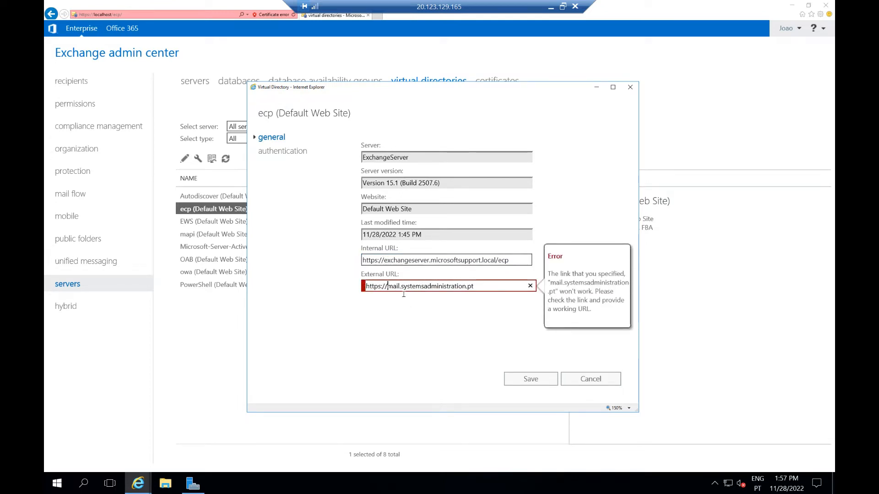
click(481, 287)
drag(511, 260, 496, 260)
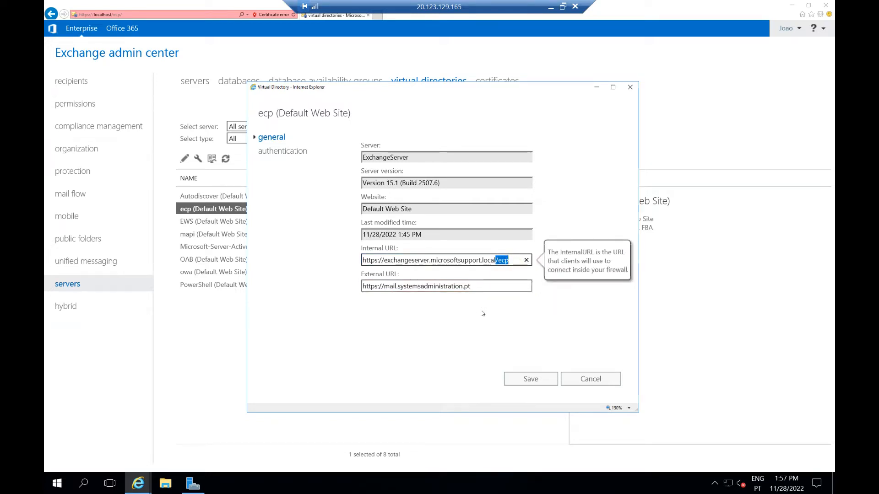
click(483, 286)
key(ctrl+v)
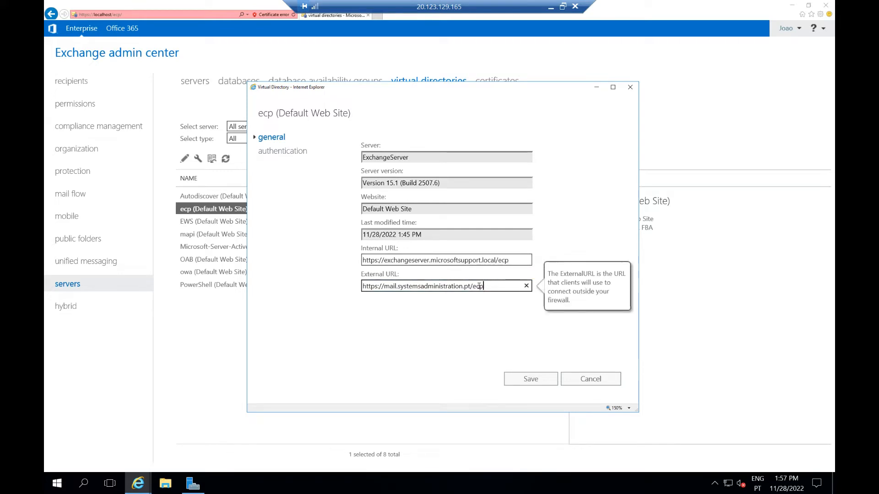
drag(473, 285, 360, 287)
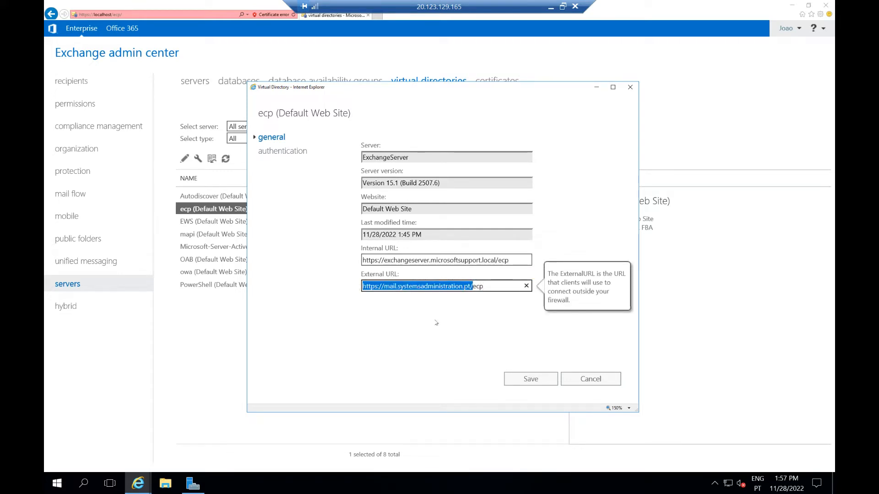
click(525, 380)
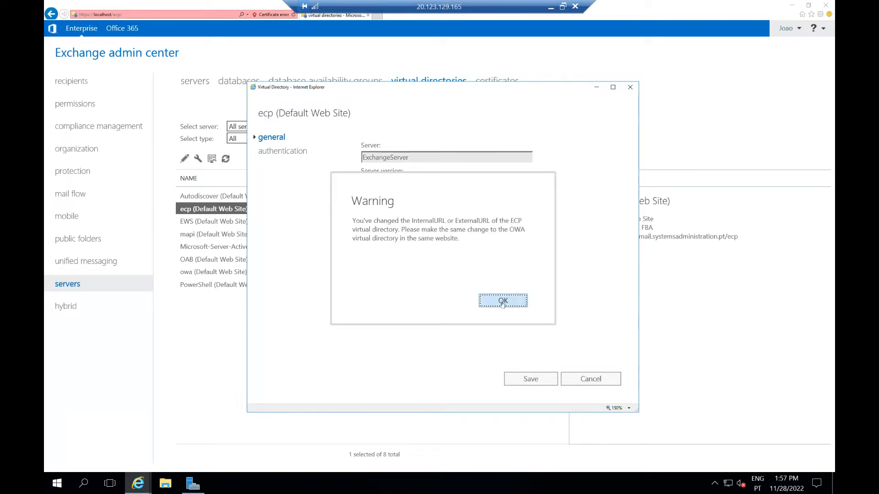
click(503, 302)
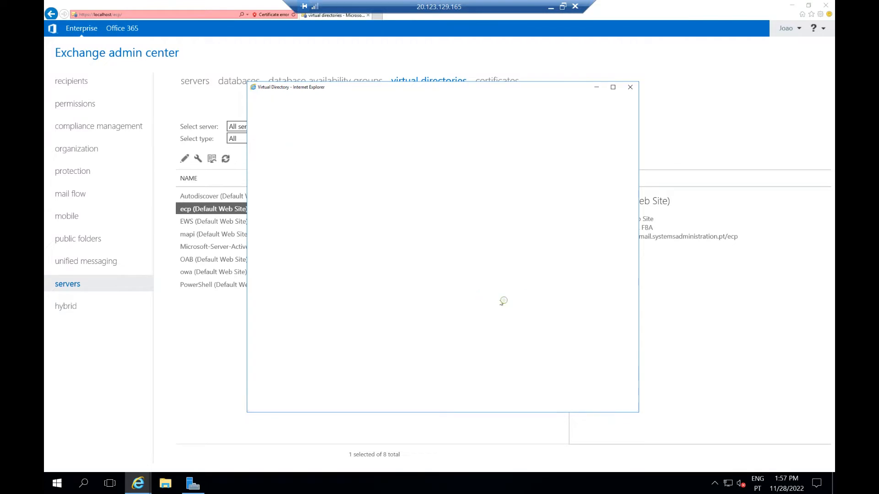
double_click(209, 221)
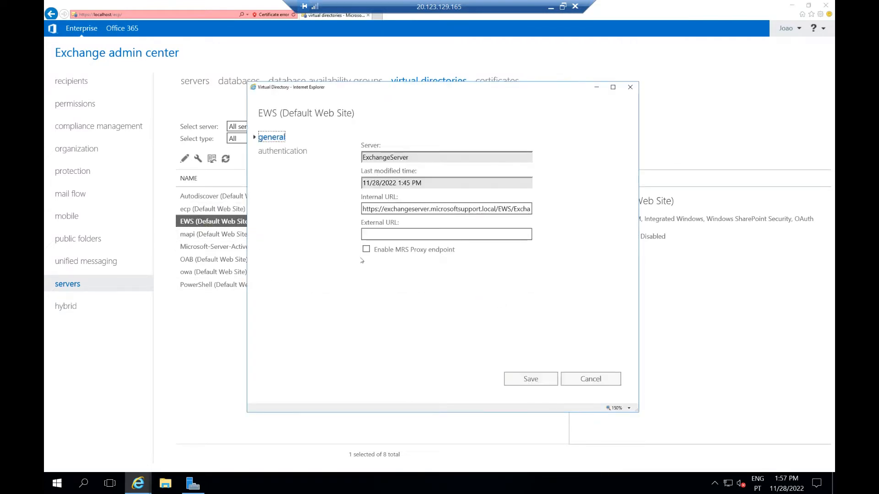
key(ctrl+v)
click(498, 208)
drag(505, 209, 539, 212)
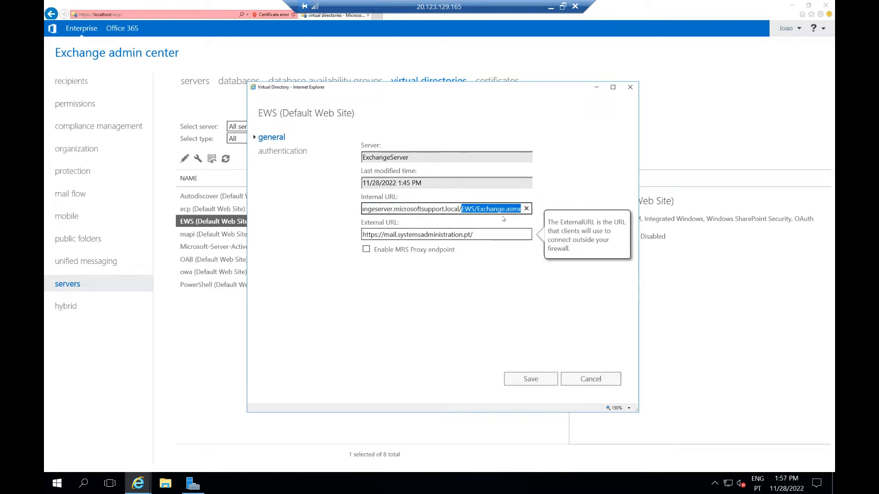
key(ctrl+c)
click(492, 235)
key(ctrl+v)
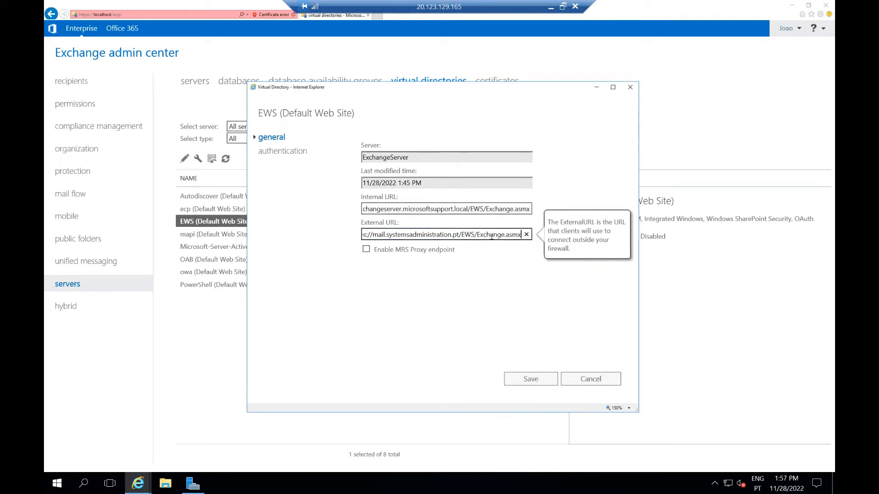
click(535, 378)
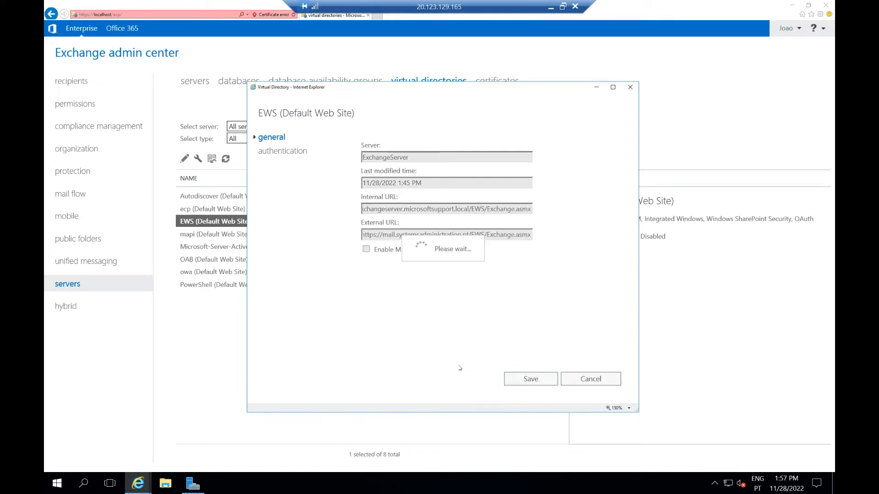
click(446, 298)
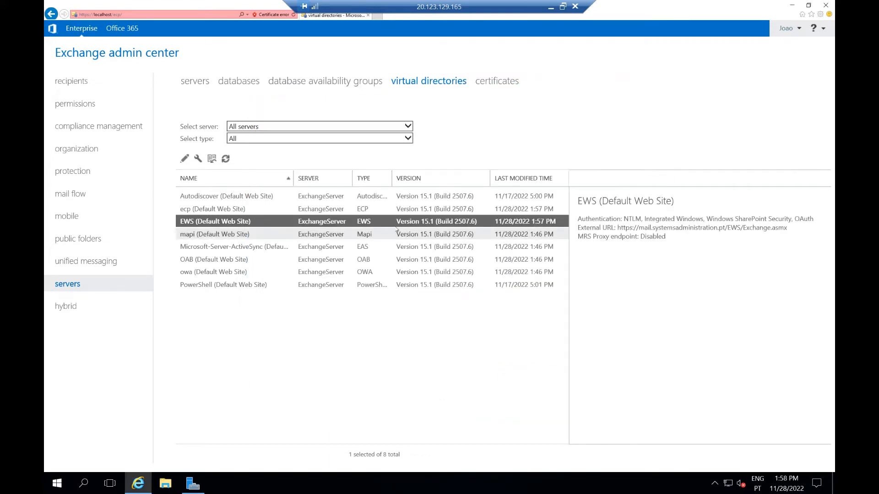
double_click(250, 222)
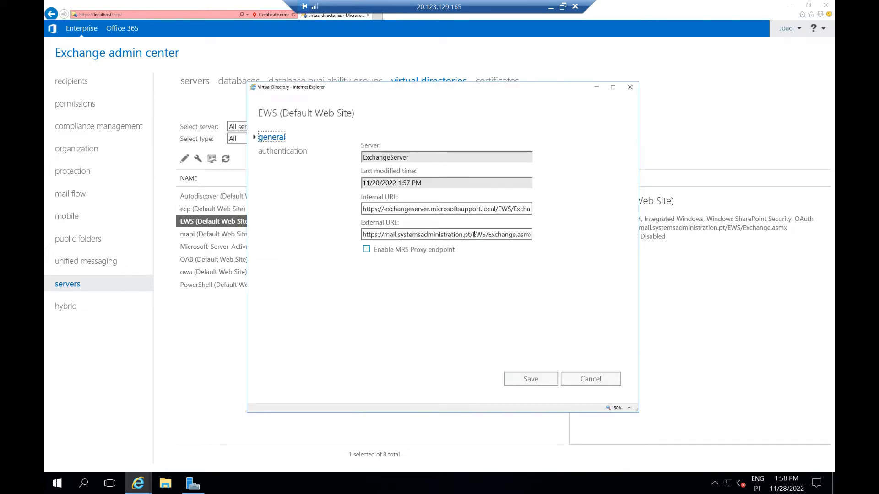
drag(471, 234, 326, 241)
click(579, 378)
double_click(380, 234)
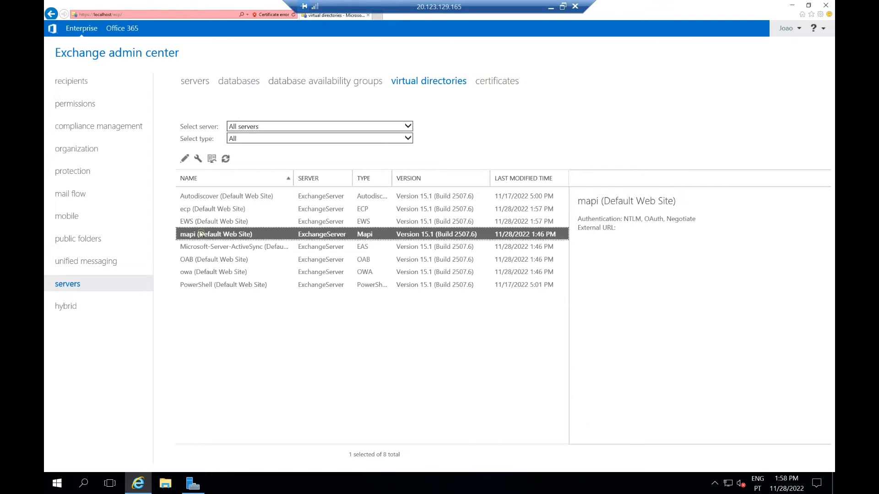
click(378, 229)
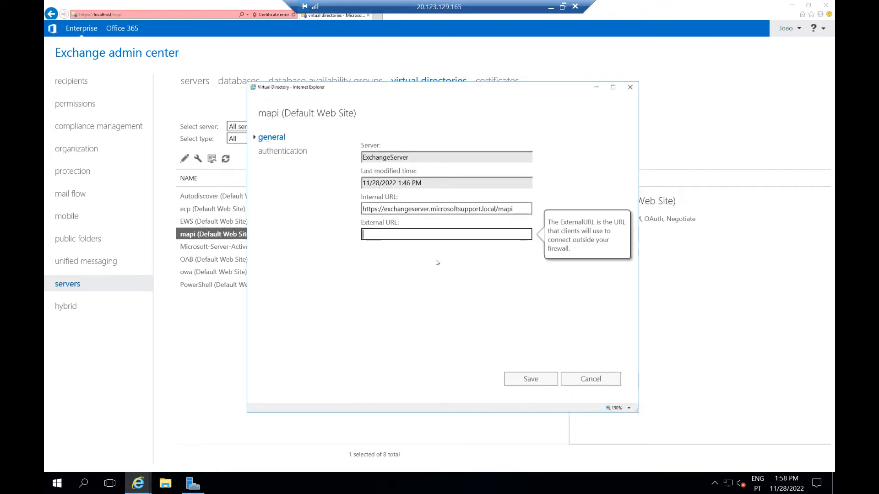
key(ctrl+v)
drag(514, 209, 490, 235)
click(490, 235)
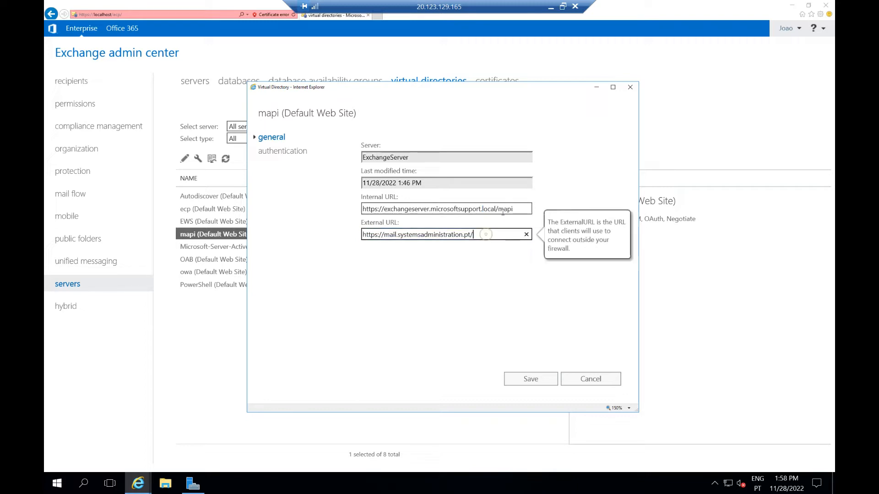
drag(515, 209, 495, 206)
key(ctrl+c)
click(486, 234)
key(ctrl+v)
drag(473, 234, 470, 235)
key(Right)
key(BackSpace)
drag(473, 234, 361, 235)
click(534, 381)
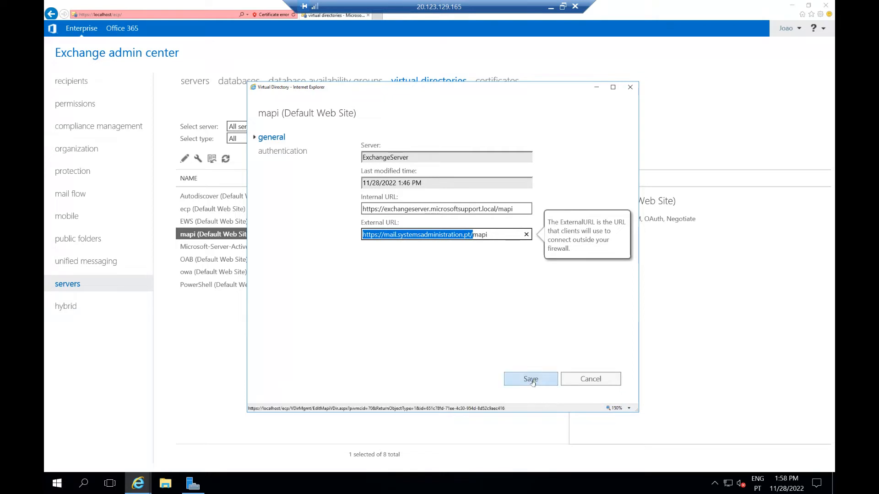
double_click(221, 249)
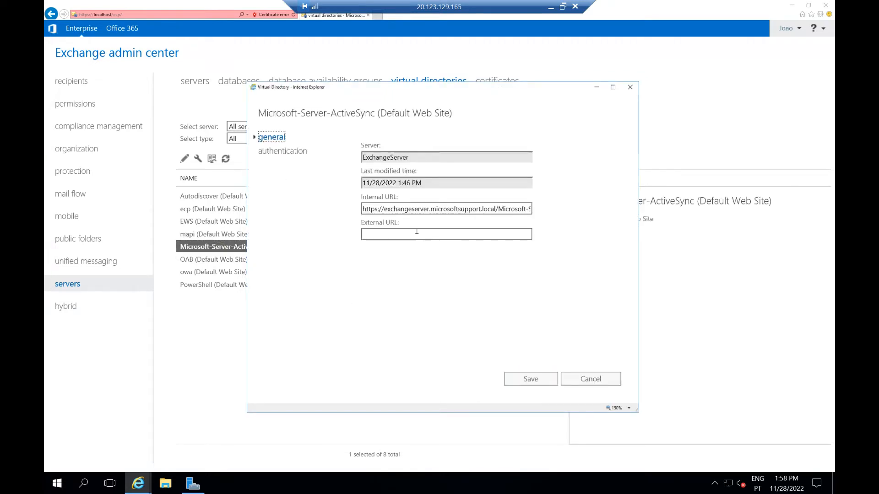
click(416, 234)
key(ctrl+v)
drag(496, 207, 549, 209)
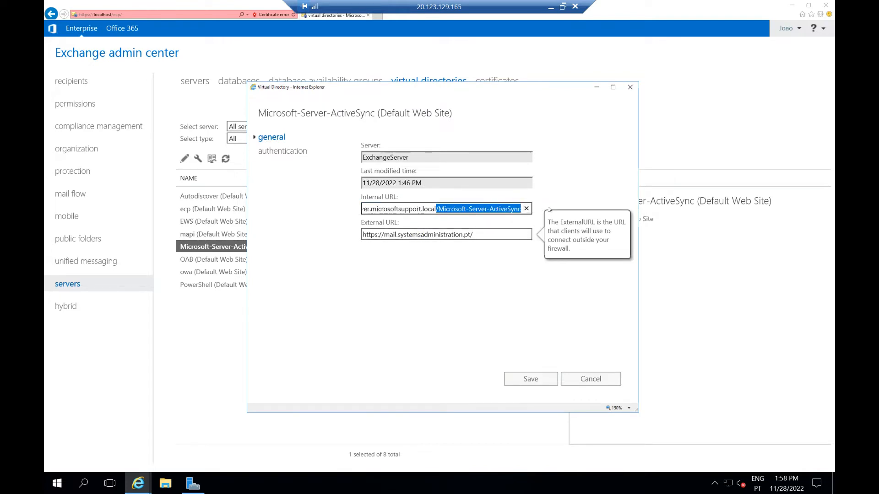
drag(438, 209, 506, 205)
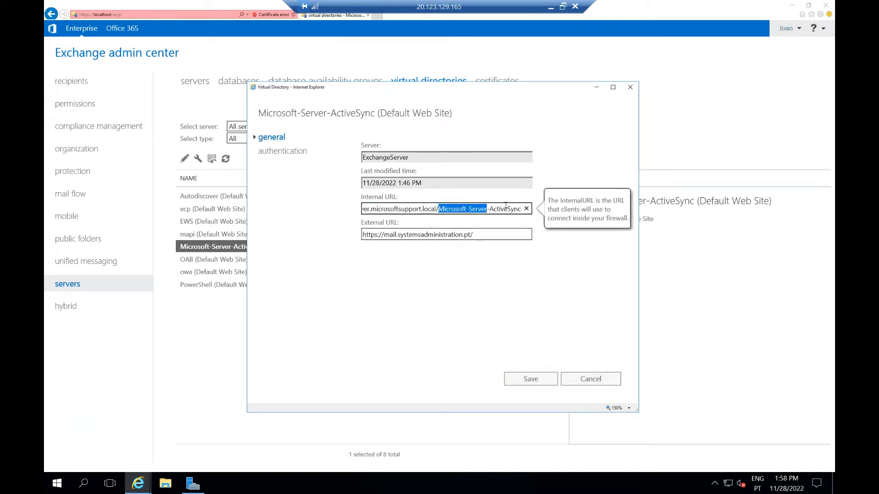
click(478, 235)
key(ctrl+v)
drag(438, 232, 318, 249)
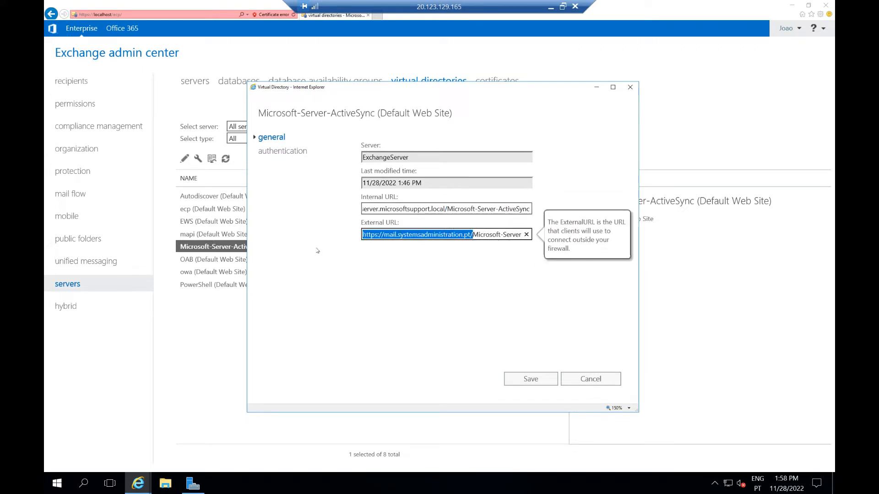
click(534, 379)
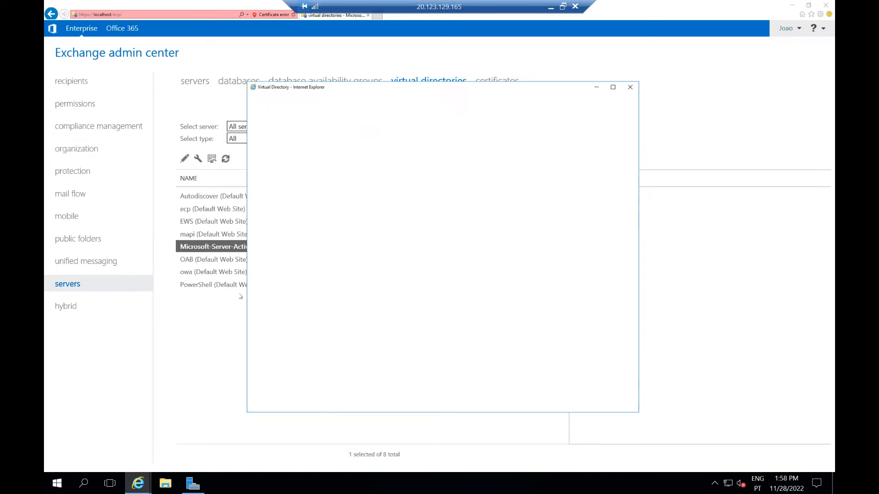
double_click(235, 260)
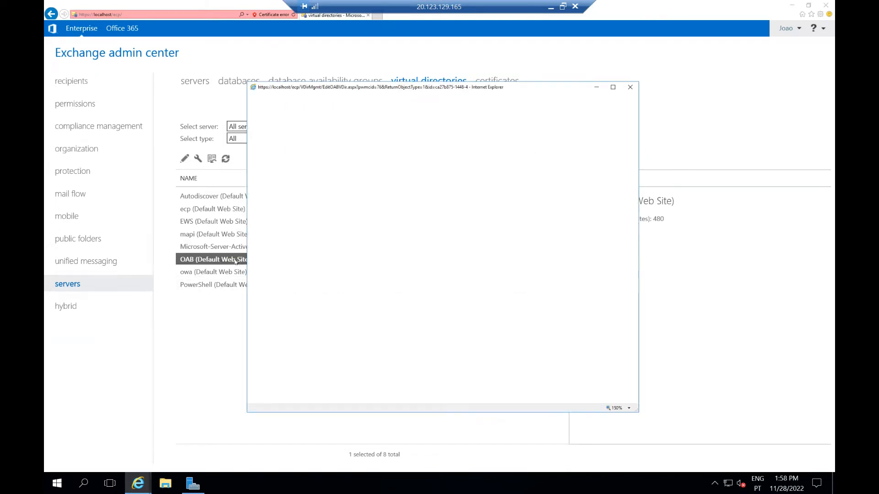
click(273, 276)
key(ctrl+v)
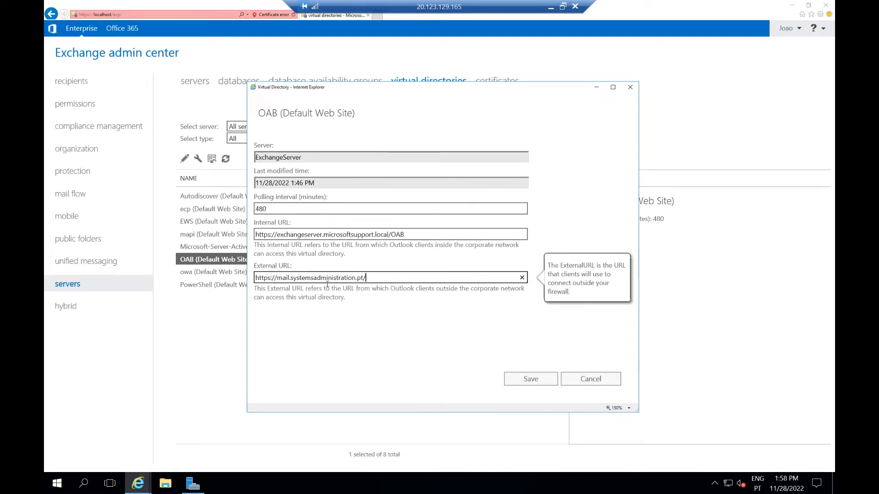
drag(390, 235, 405, 235)
key(ctrl+c)
click(399, 277)
key(ctrl+v)
drag(363, 277, 238, 281)
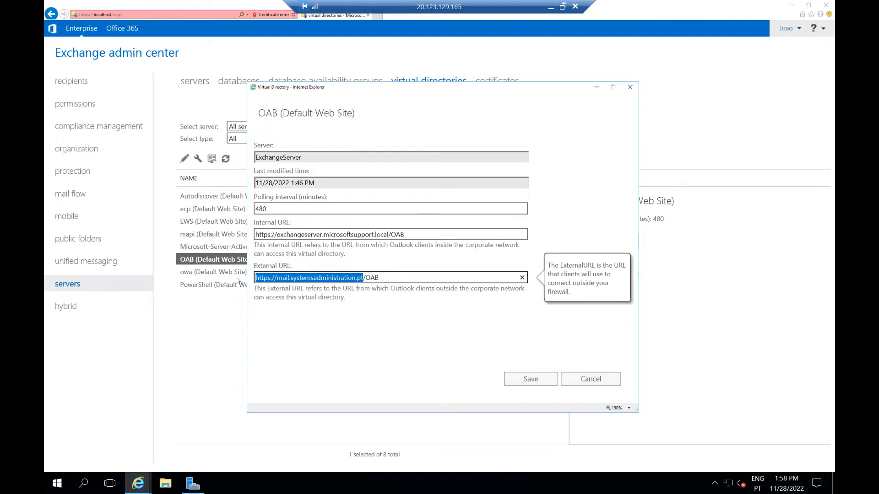
click(530, 379)
double_click(315, 272)
click(388, 312)
key(ctrl+v)
drag(512, 284, 497, 286)
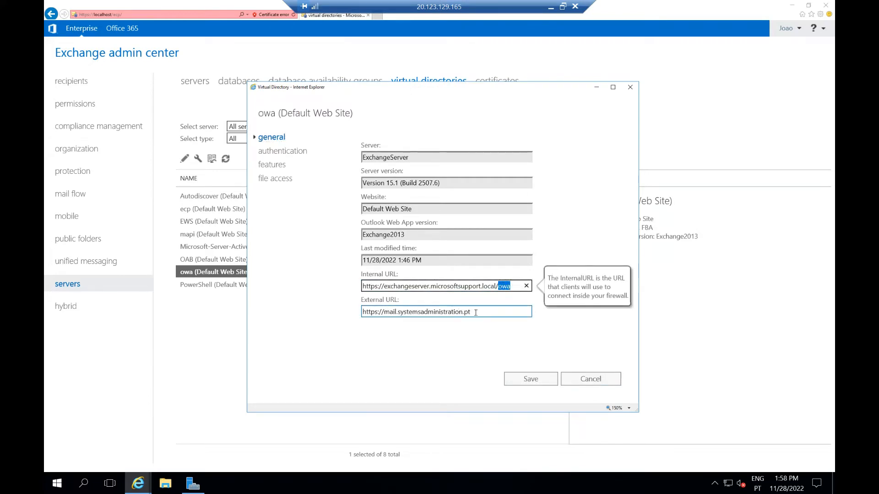
click(475, 313)
text(/)
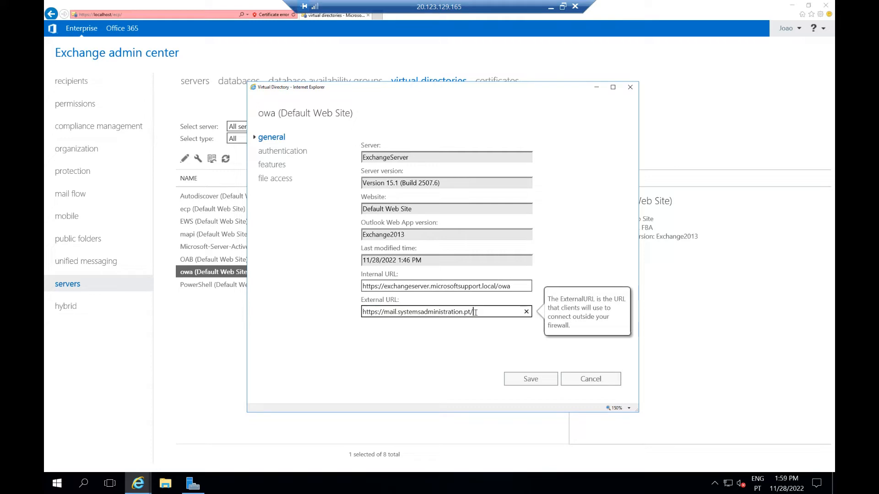
text(owa)
click(524, 384)
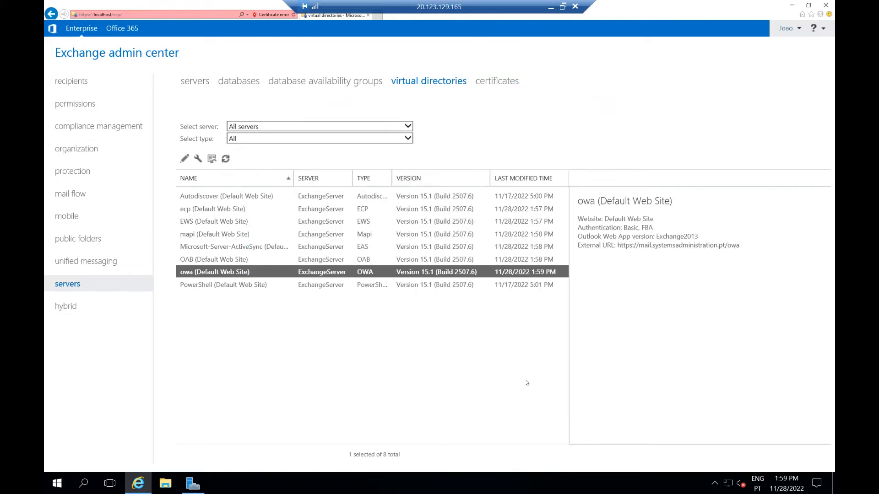
Browse certificates, servers, compliance, organization and protection, ending on mail flow send connectors
click(491, 85)
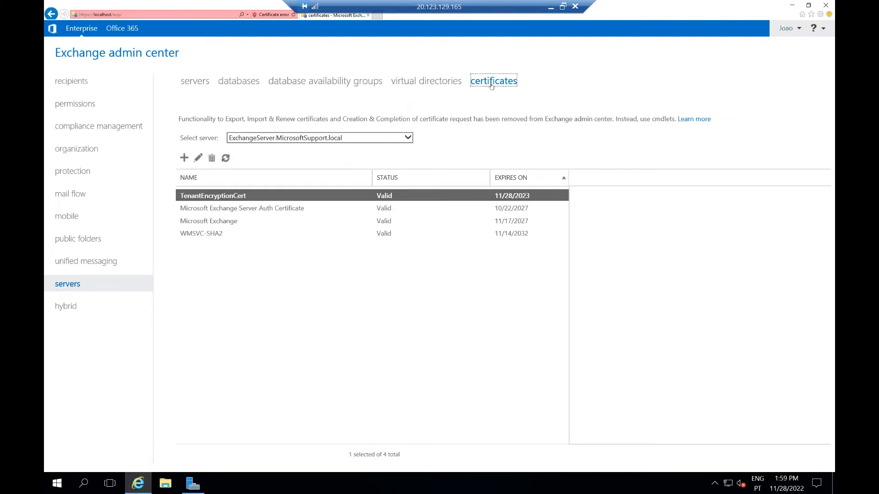
click(189, 84)
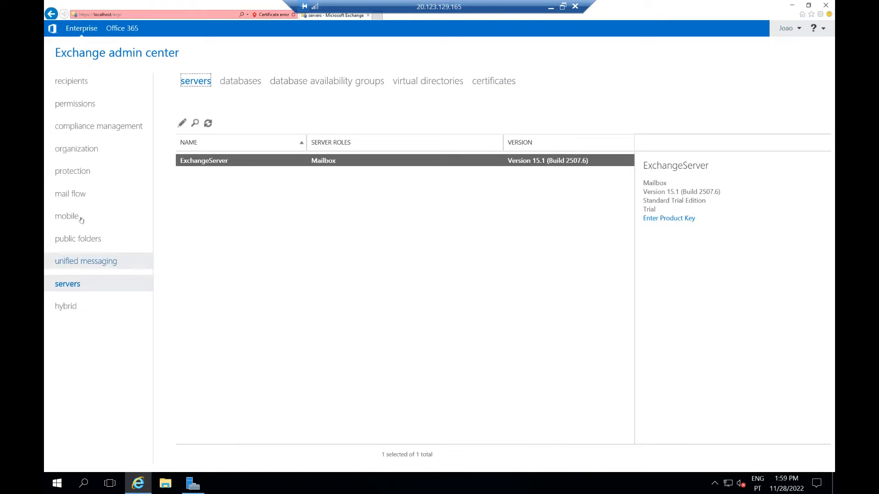
click(92, 128)
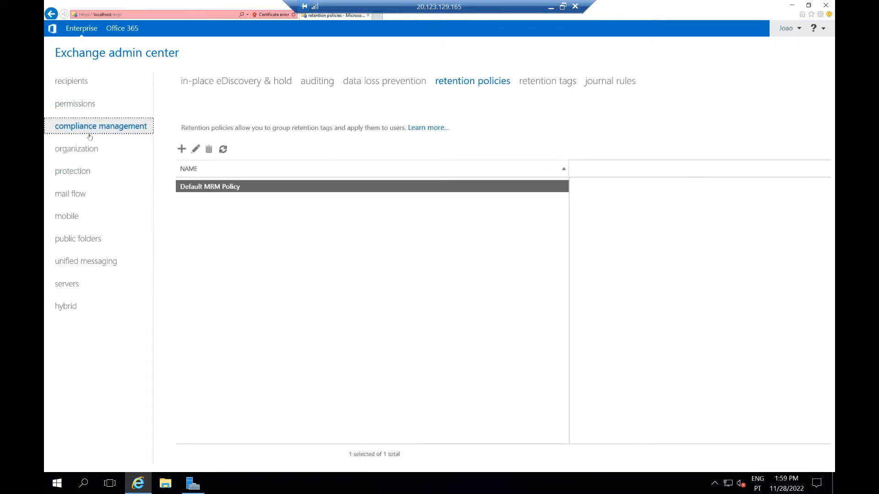
click(83, 150)
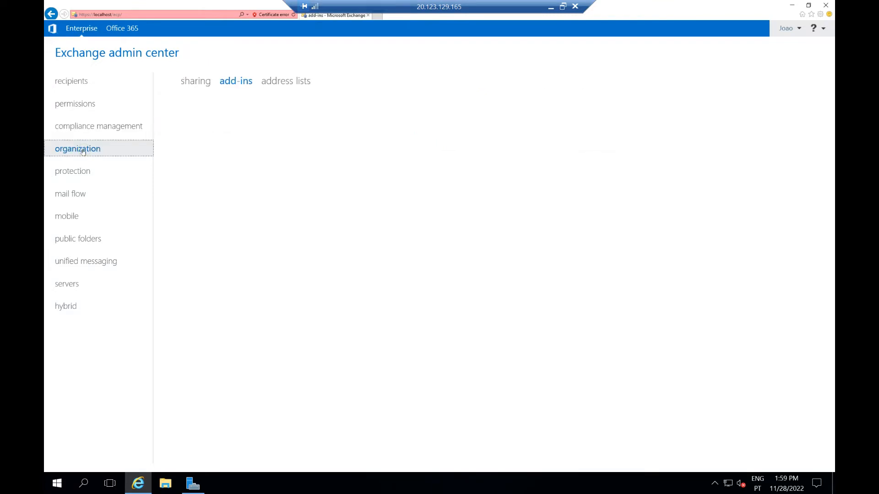
click(77, 173)
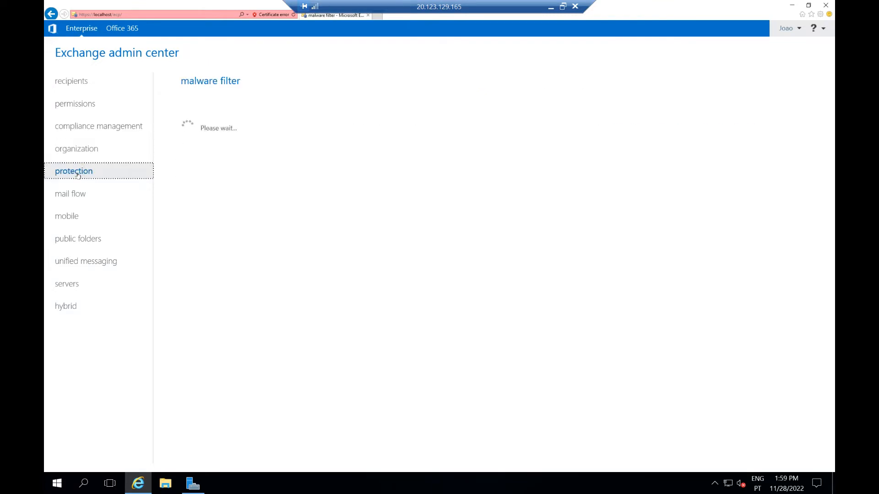
click(74, 197)
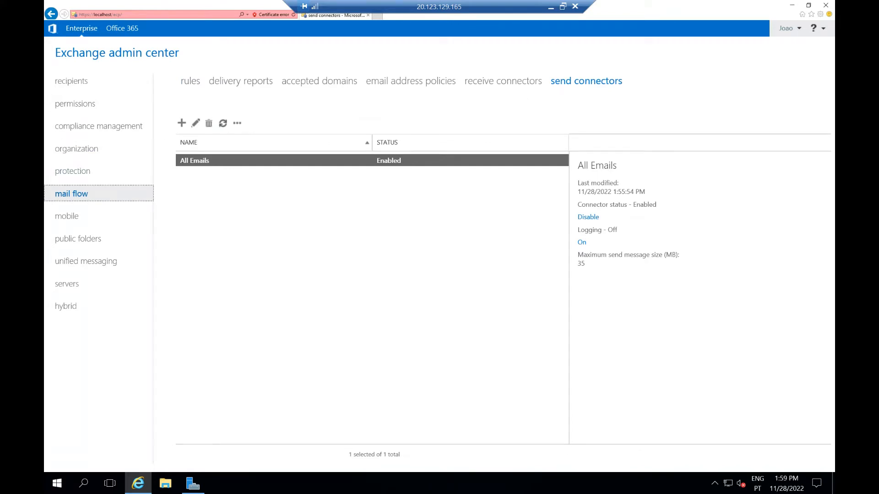
click(552, 7)
Switch to the DomainC remote session and launch Active Directory Domains and Trusts
click(178, 485)
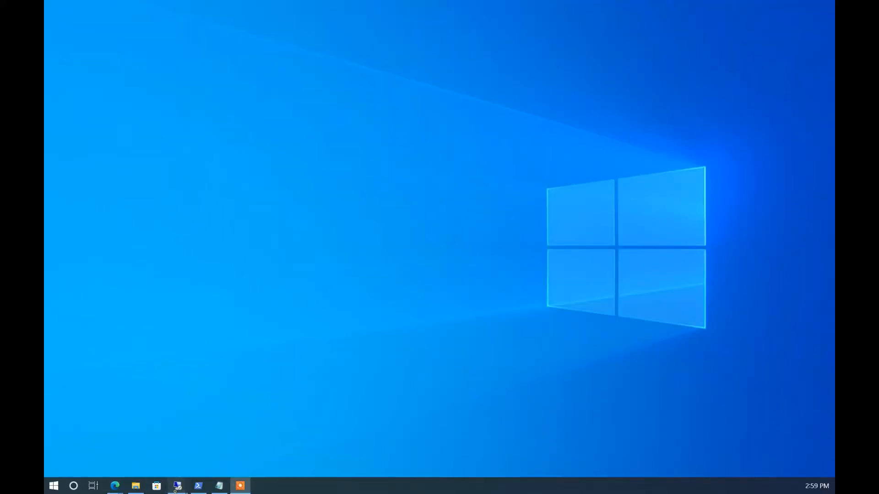
click(245, 441)
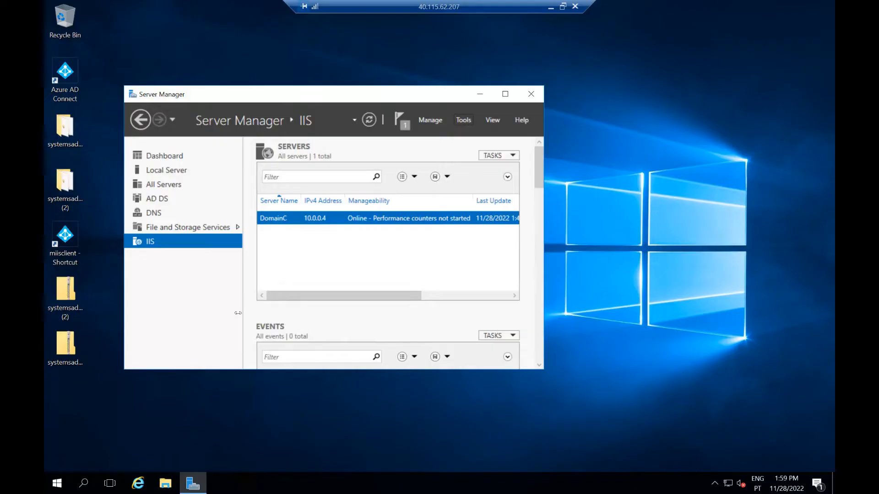
click(468, 121)
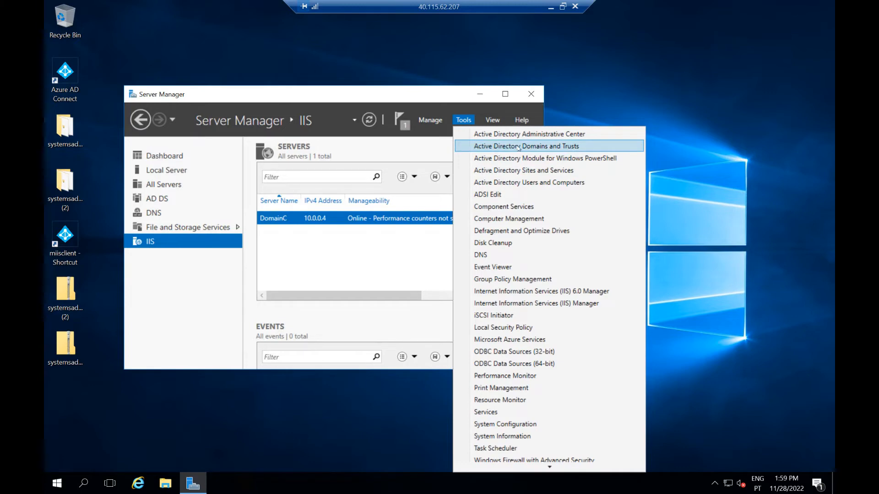
click(501, 146)
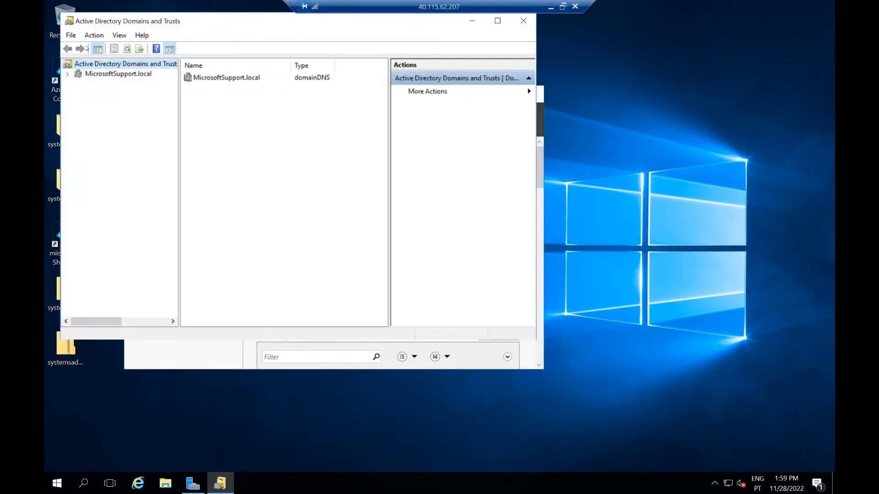
Add systemsadministration.pt as the forest's alternative UPN suffix, apply it, and close the console
right_click(86, 63)
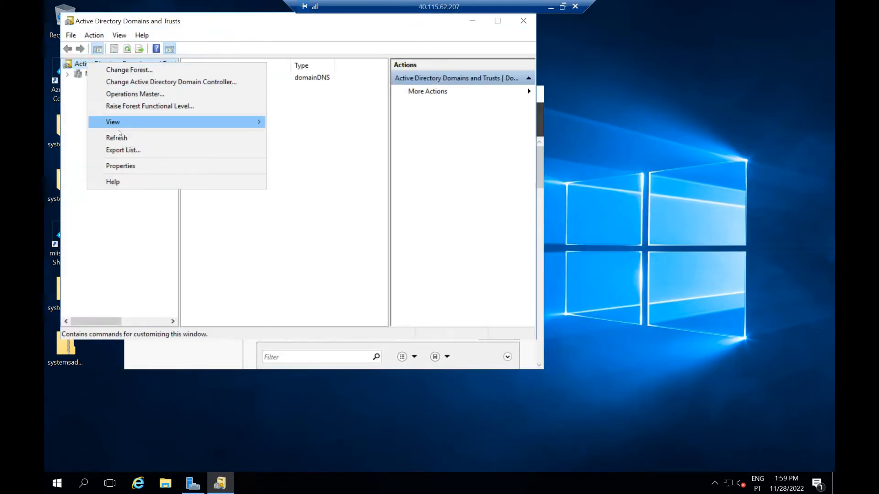
click(116, 166)
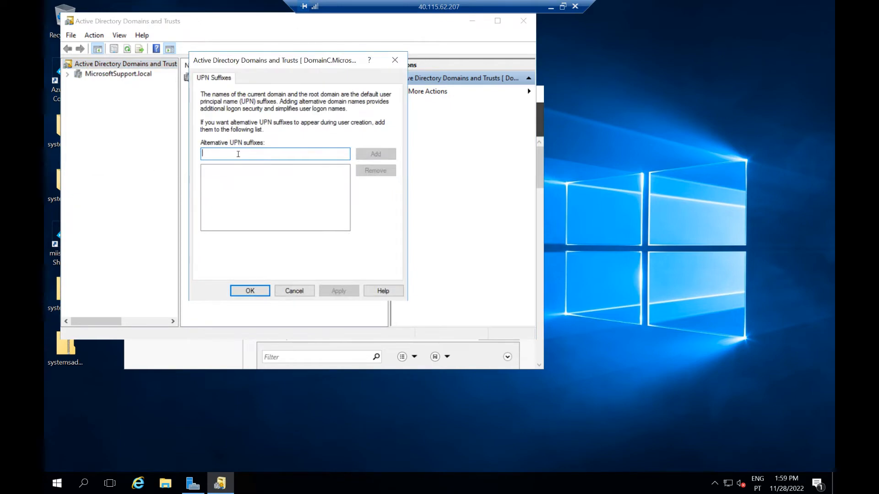
text(systemsadminist)
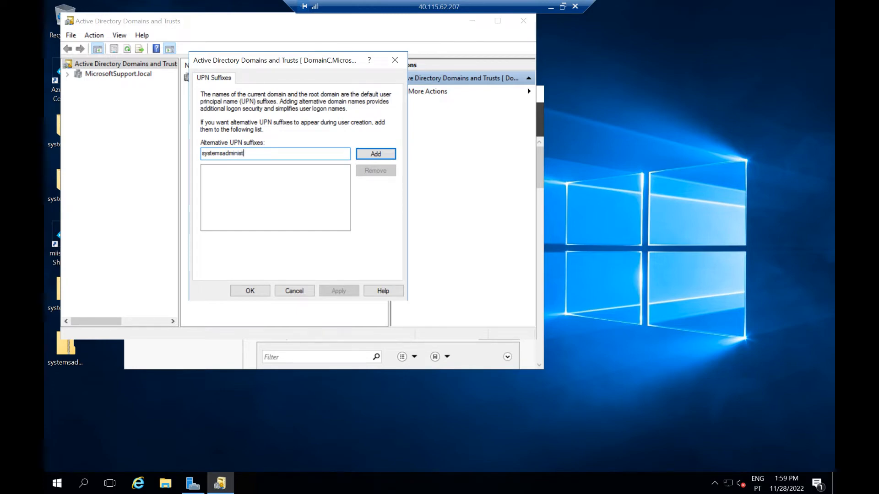
text(ration.pt)
click(378, 156)
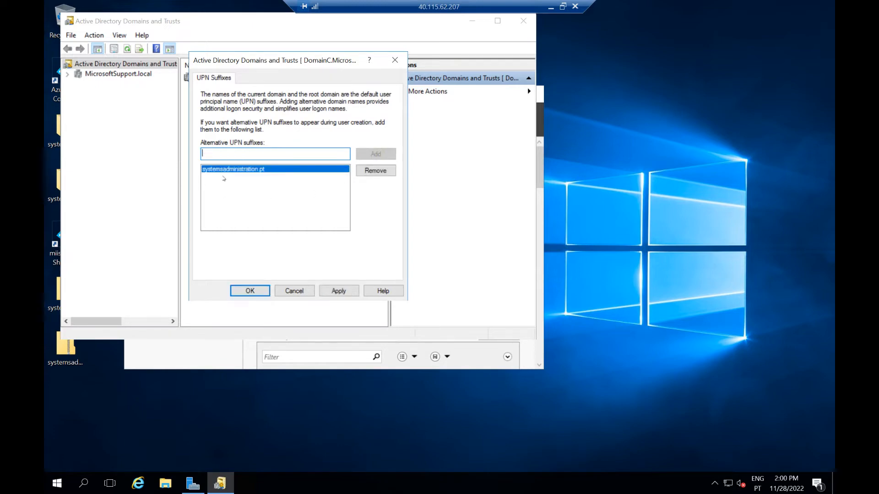
click(334, 291)
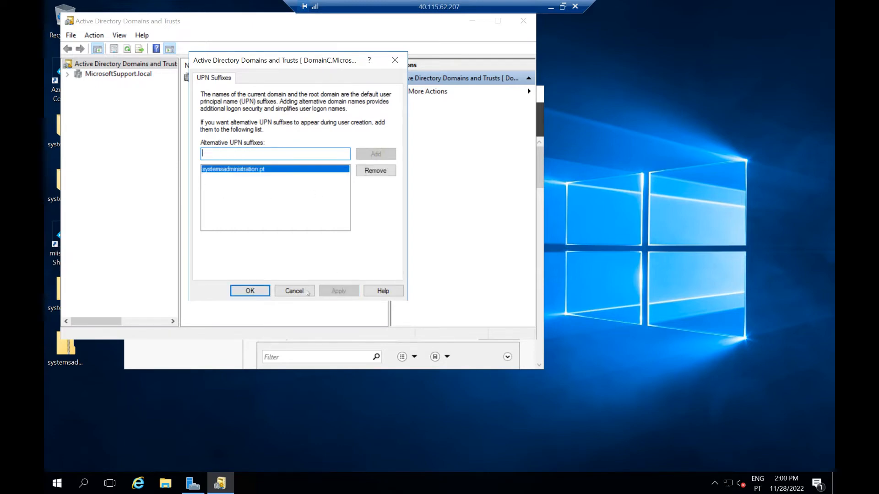
click(261, 292)
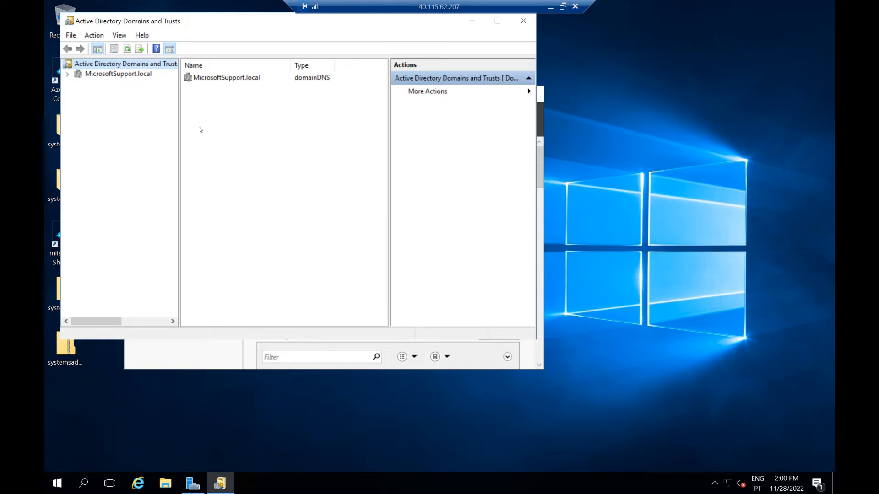
click(524, 22)
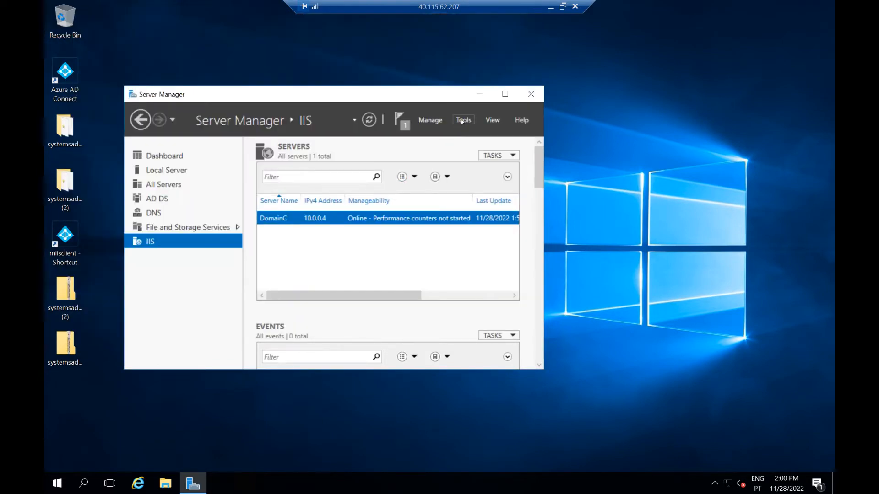
Launch Active Directory Users and Computers and start a New > User in the Users container
click(462, 122)
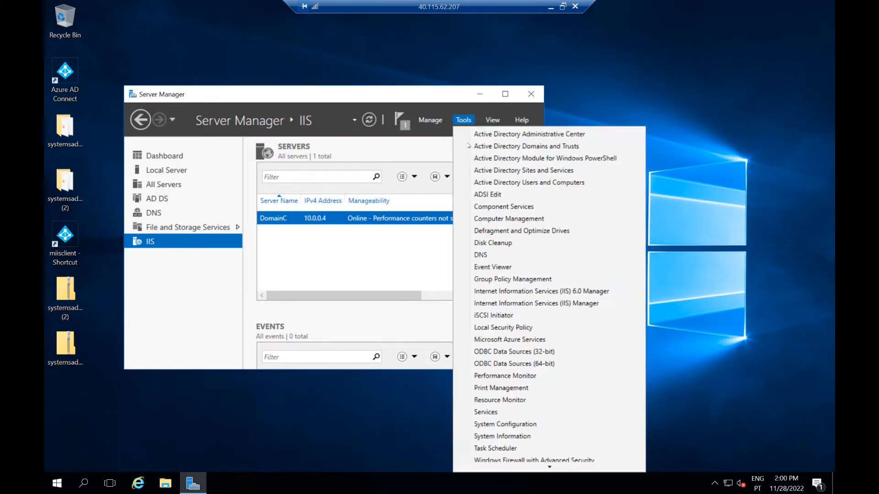
click(499, 183)
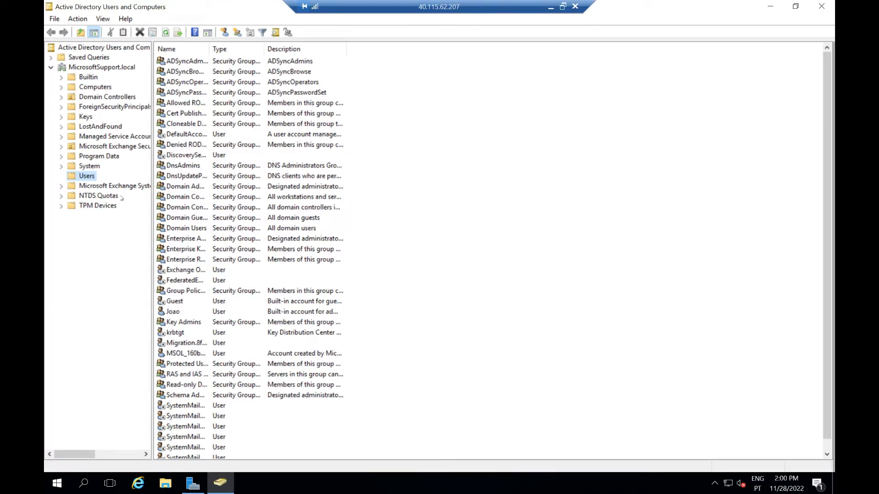
right_click(93, 177)
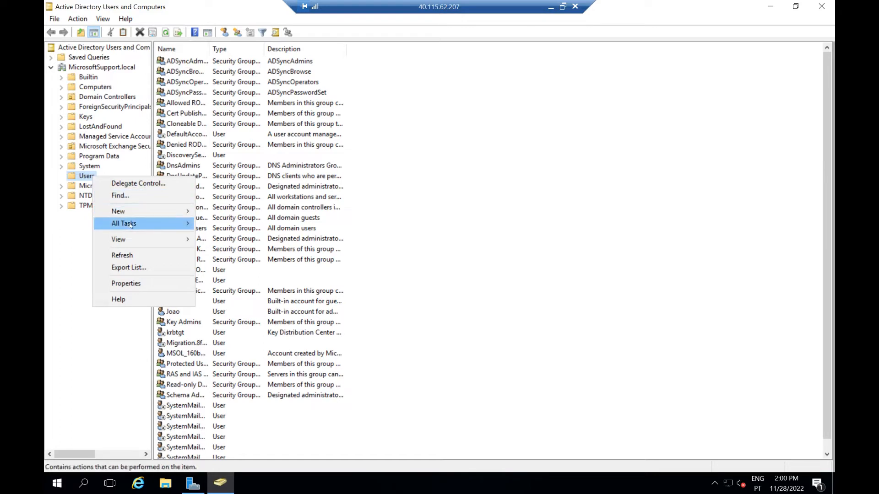
mouse_move(133, 211)
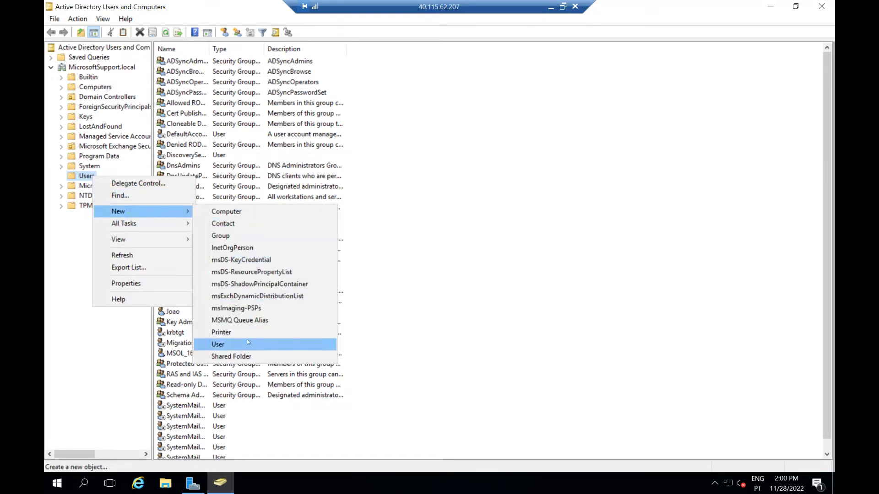
click(231, 343)
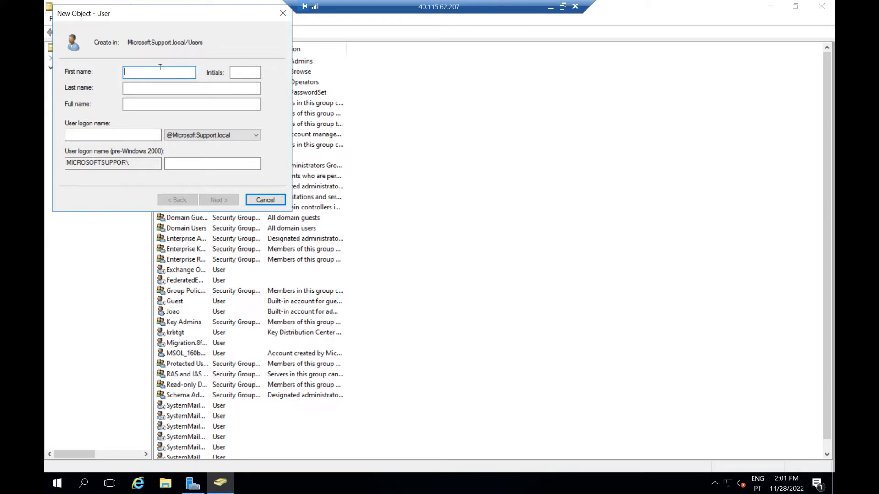
text(test)
key(Tab)
key(Tab)
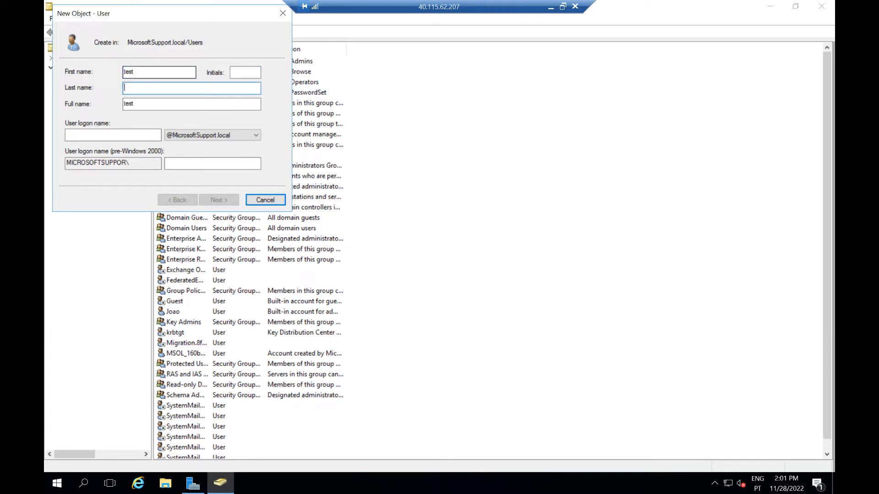
text(user)
click(128, 134)
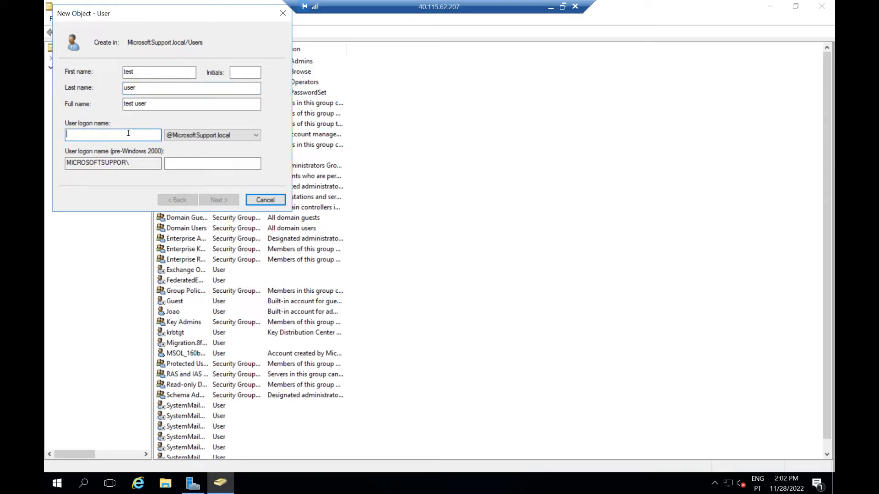
text(teste)
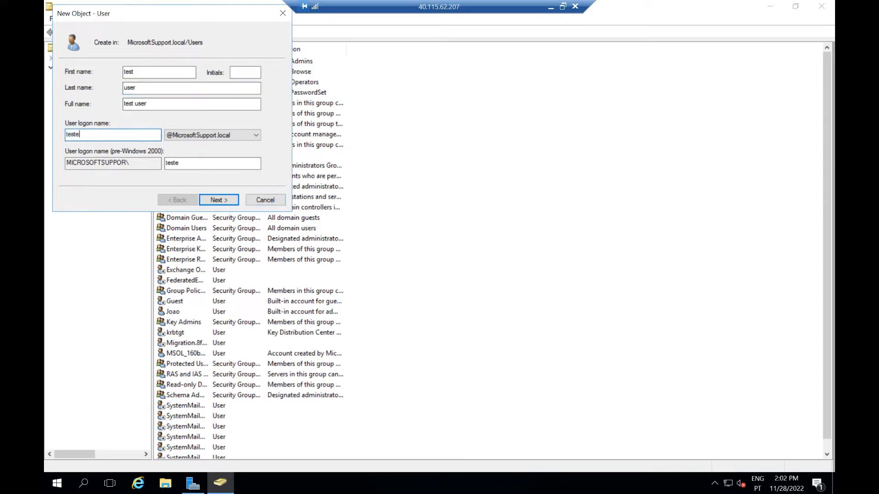
key(BackSpace)
text(.user)
click(247, 134)
click(234, 149)
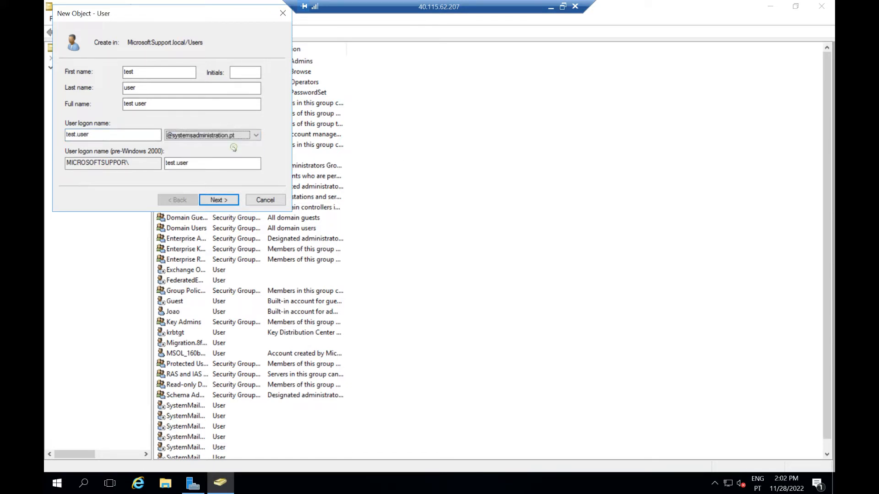
click(225, 201)
Set the password, untick must-change, tick cannot change and never expires, and finish the account
text(••••••••••••)
key(Tab)
text(••••••••••••)
click(68, 108)
click(68, 121)
click(68, 134)
click(211, 204)
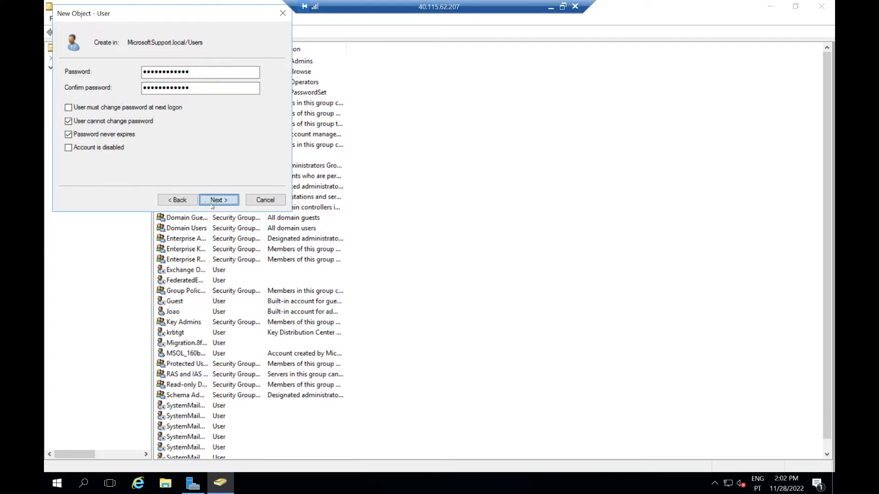
click(210, 196)
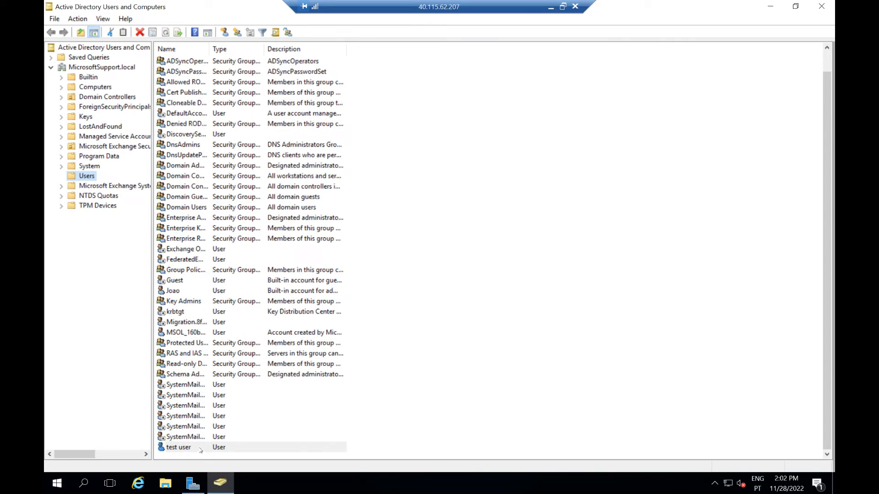
Switch to the Exchange server session and start a new user mailbox under recipients > mailboxes
click(552, 10)
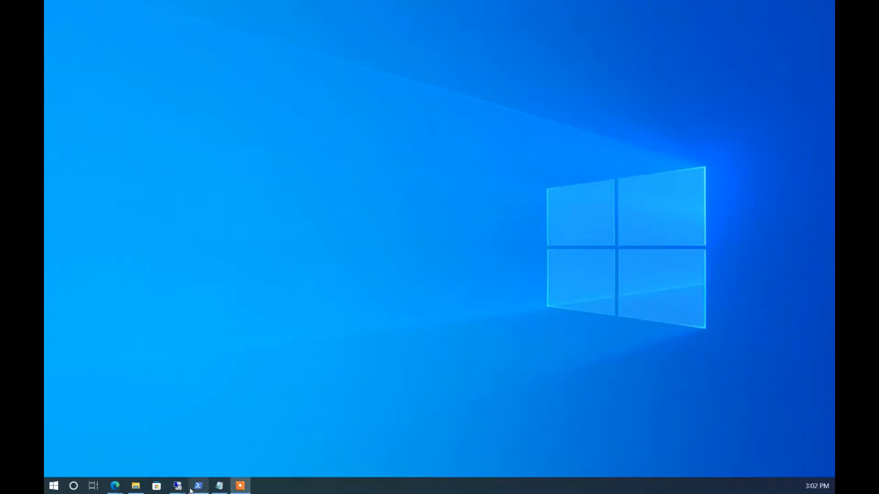
mouse_move(179, 486)
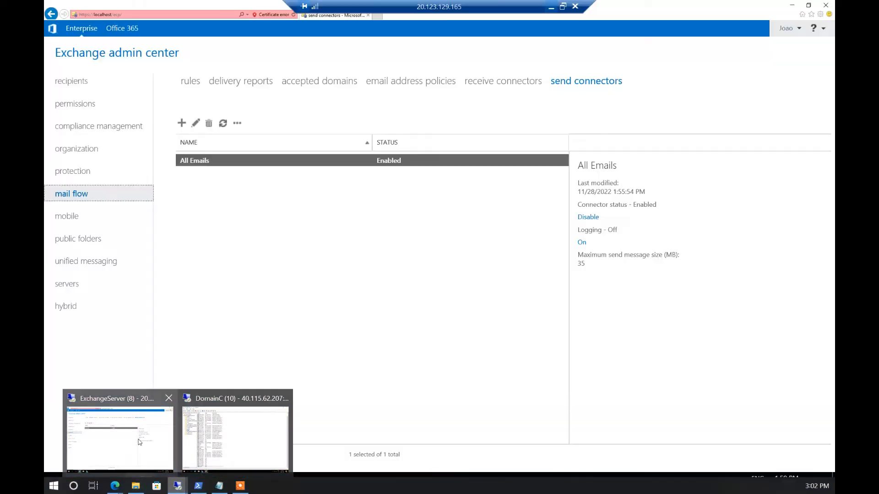
click(140, 441)
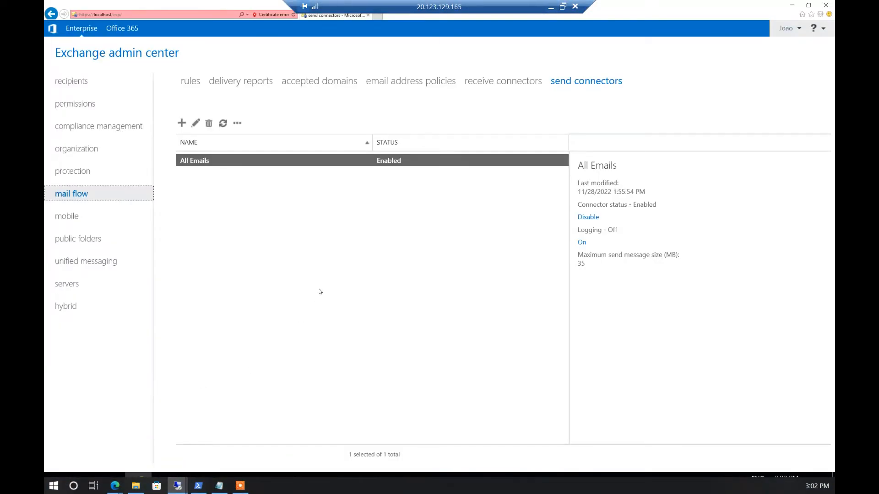
click(76, 87)
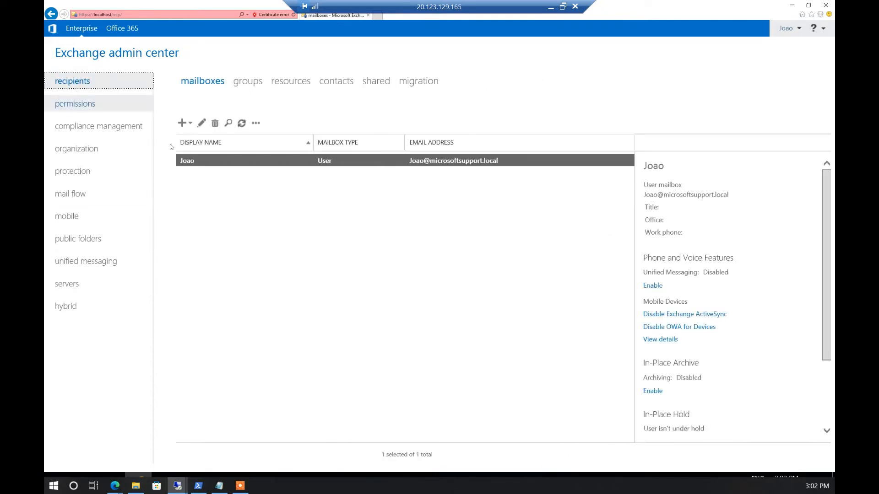
click(181, 125)
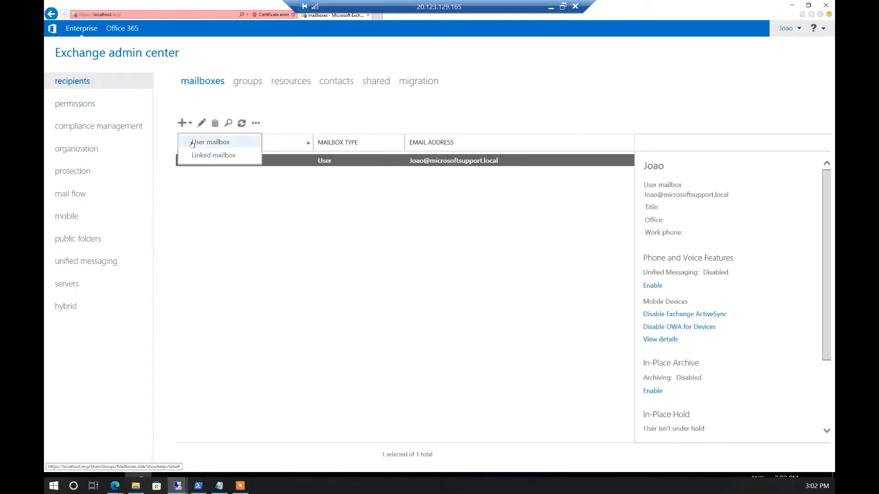
click(193, 143)
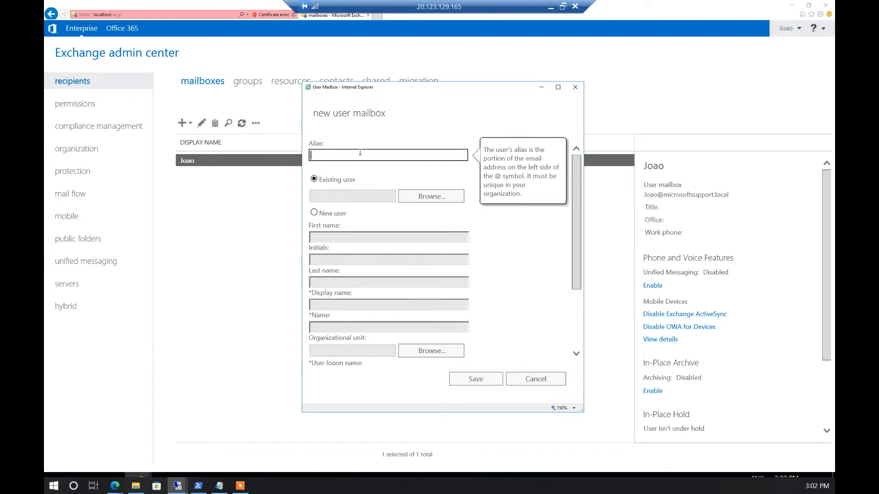
Enter alias 'Teste user' and choose test user as the mailbox's existing user
text(Teste user)
click(402, 197)
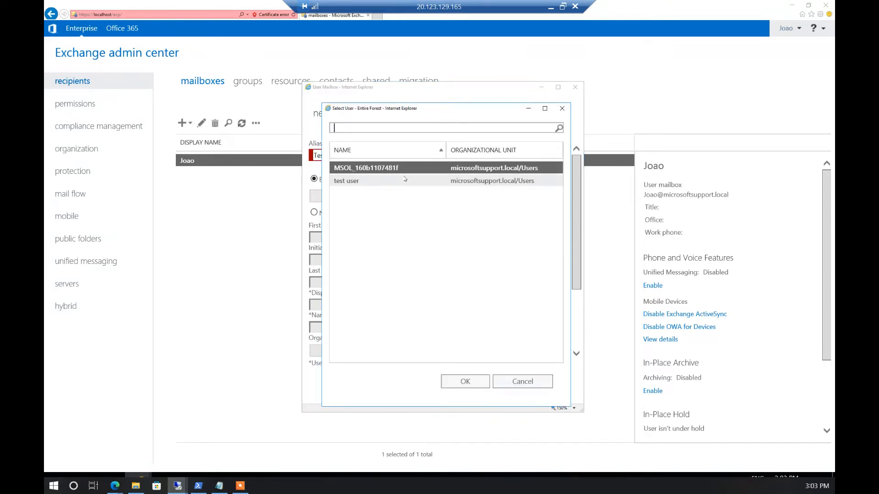
click(391, 180)
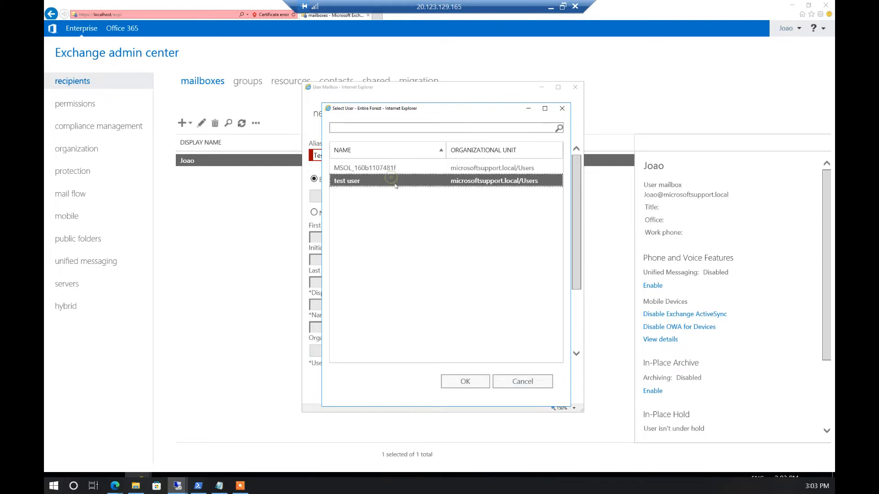
click(466, 381)
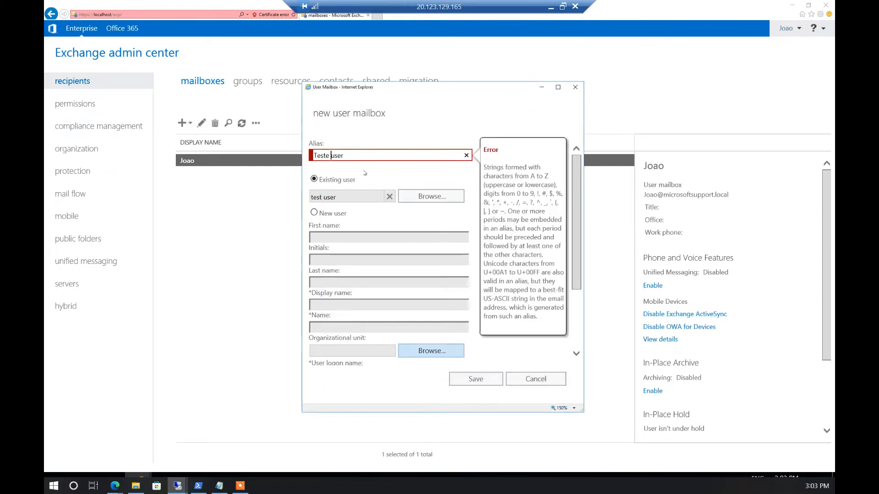
Correct the alias to a valid value without spaces, save the mailbox, and open a new browser tab
key(BackSpace)
key(BackSpace)
text(.)
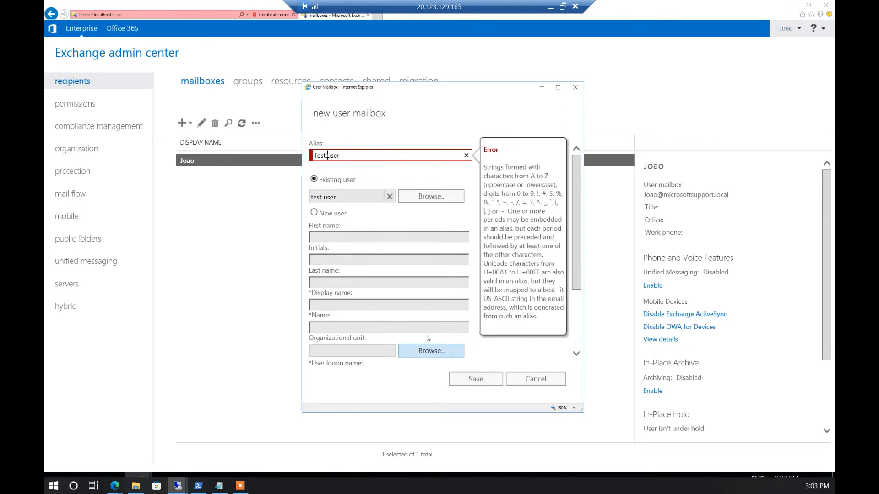
click(490, 346)
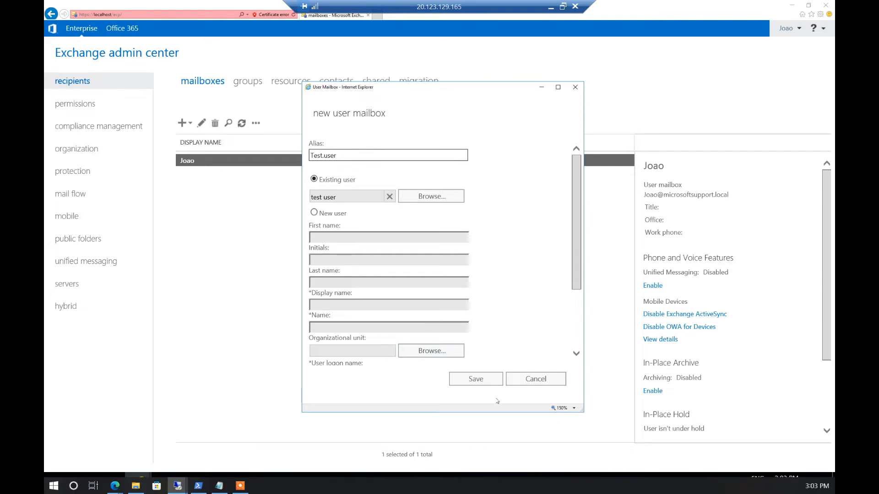
click(477, 380)
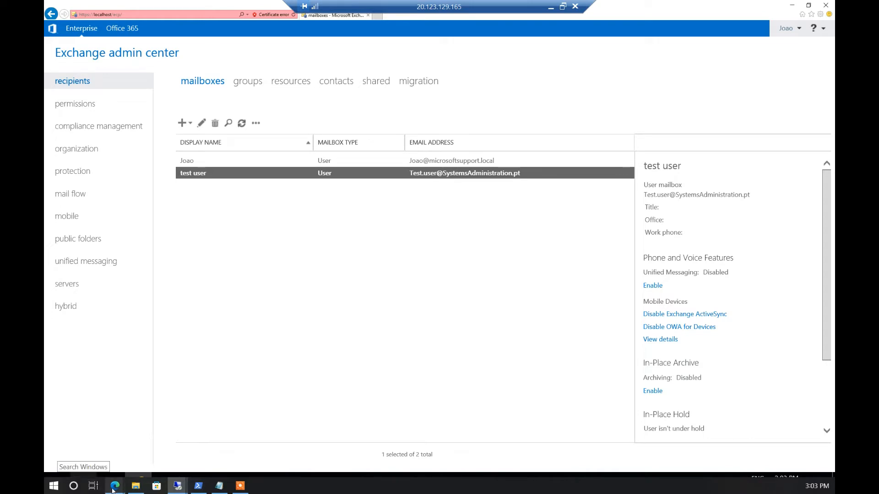
mouse_move(115, 486)
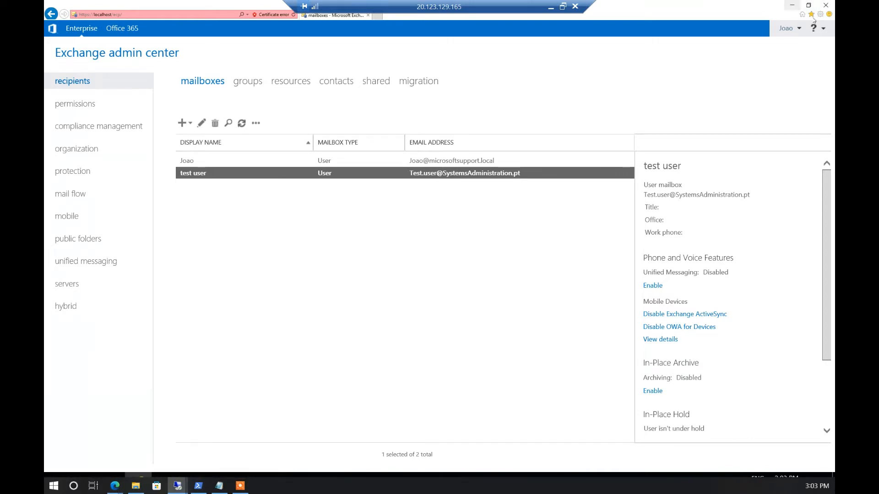
click(377, 16)
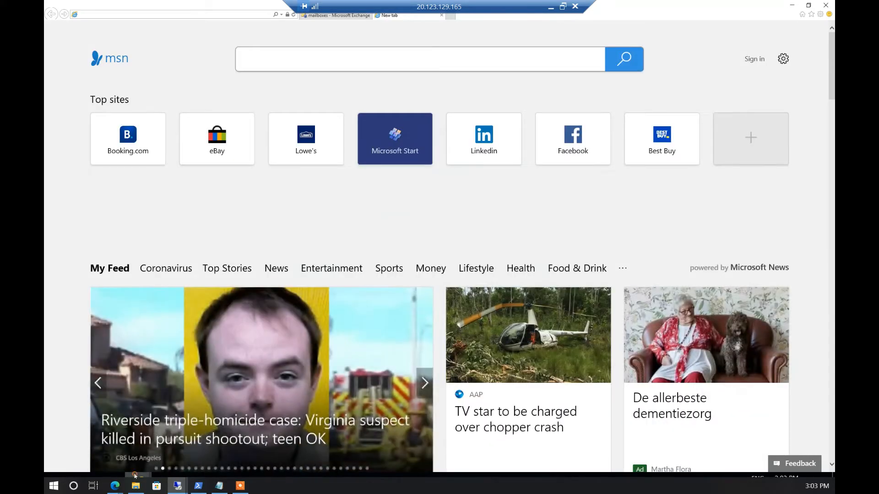
Start an InPrivate Browsing window in Internet Explorer and bring it forward
right_click(135, 476)
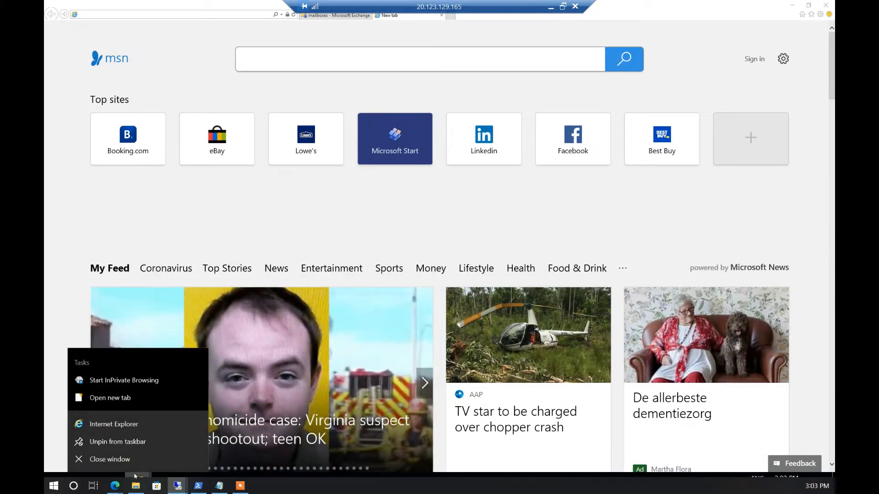
click(137, 379)
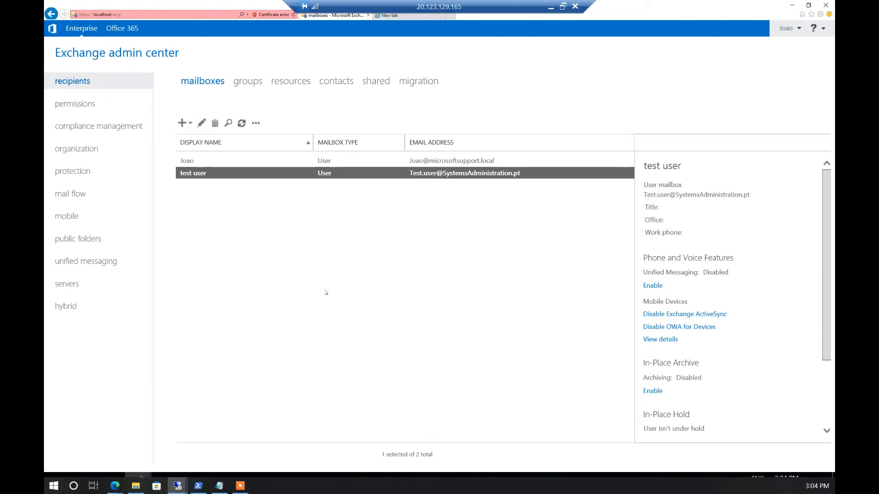
mouse_move(177, 485)
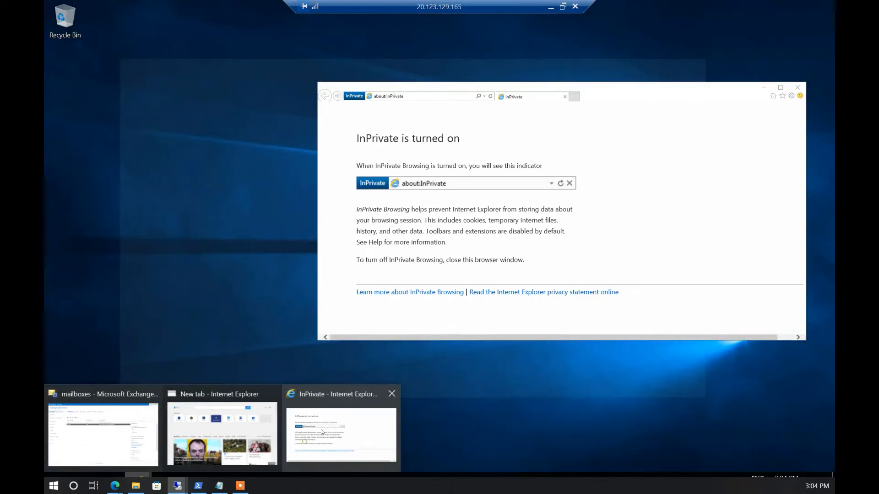
click(306, 444)
click(404, 94)
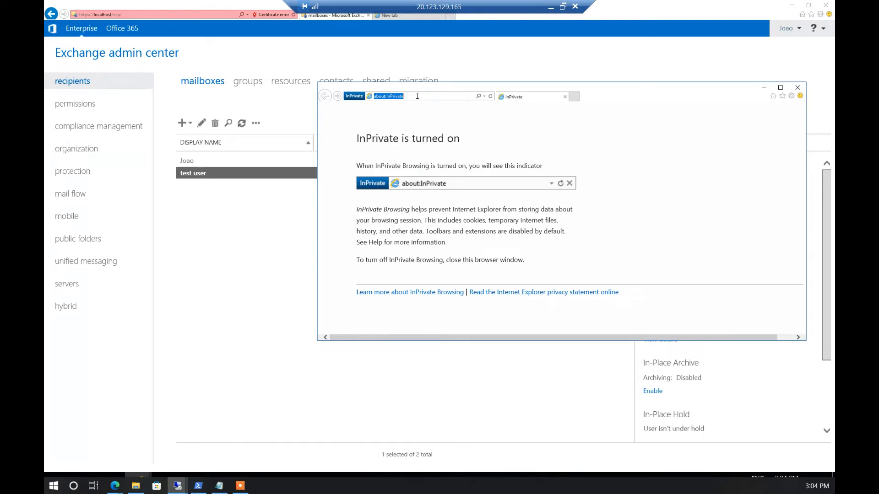
text(localhost/)
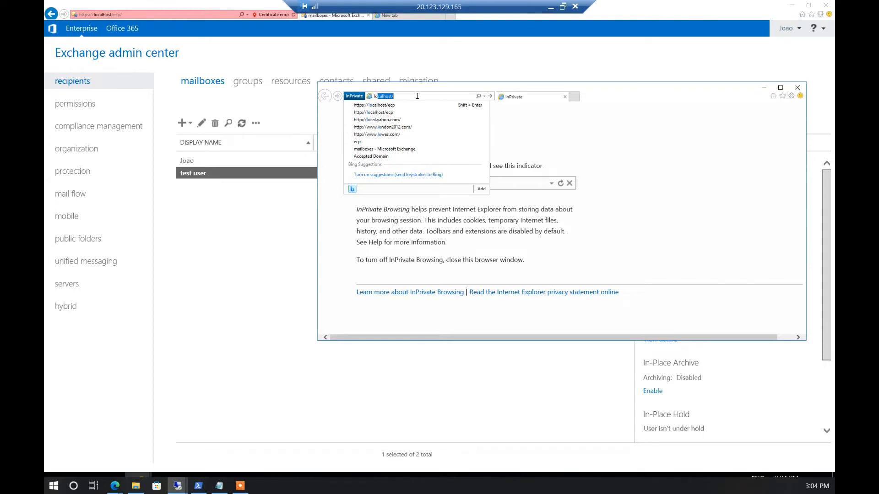
key(Down)
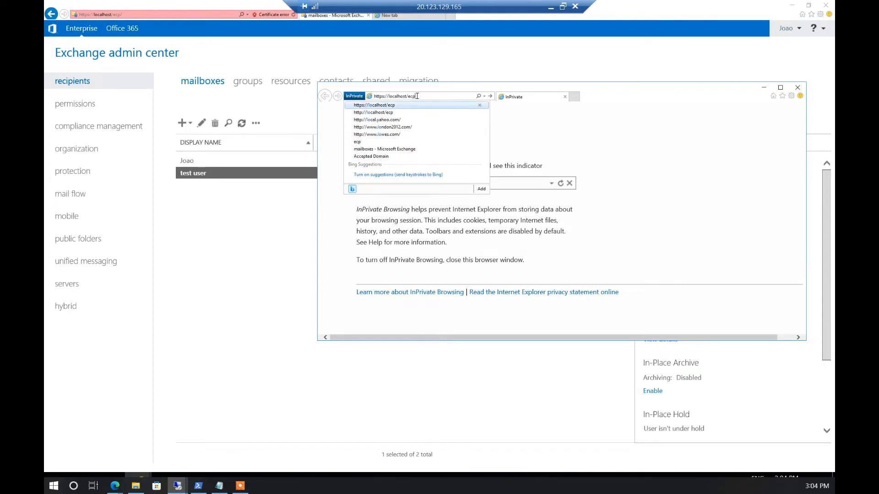
key(BackSpace)
key(BackSpace)
text(owa)
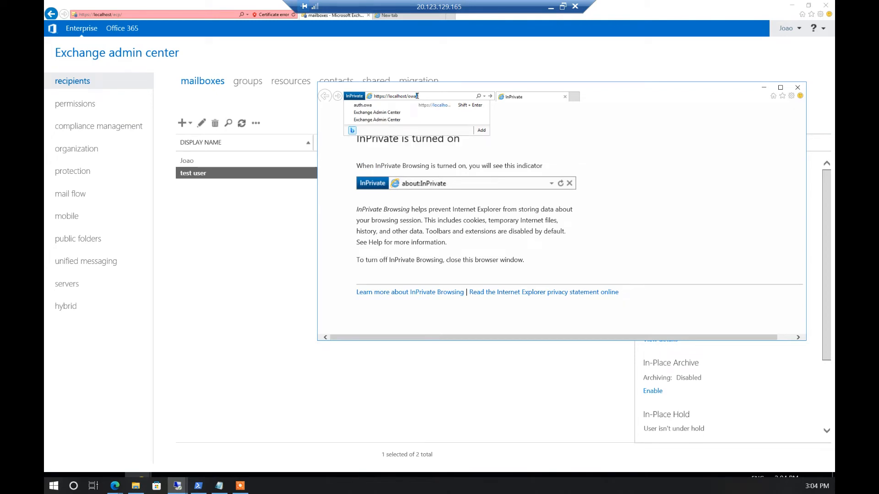
key(Return)
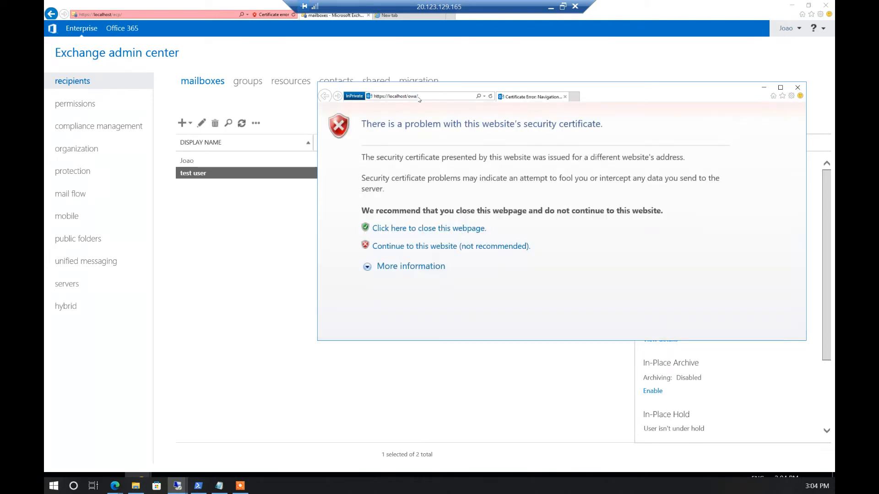
Continue past the certificate warning and sign in as systemsadministration\teste.user with the account password
click(440, 246)
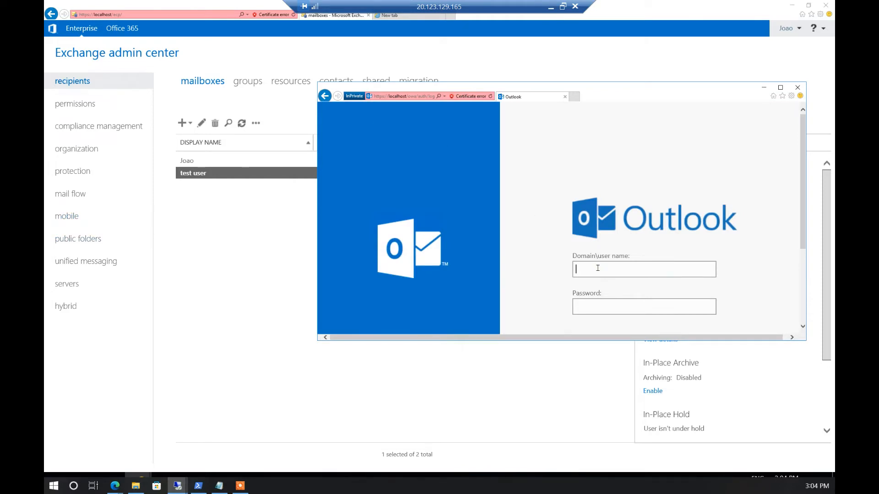
text(systemsadministration\teste.user)
key(Tab)
text(••••••••••••)
key(Return)
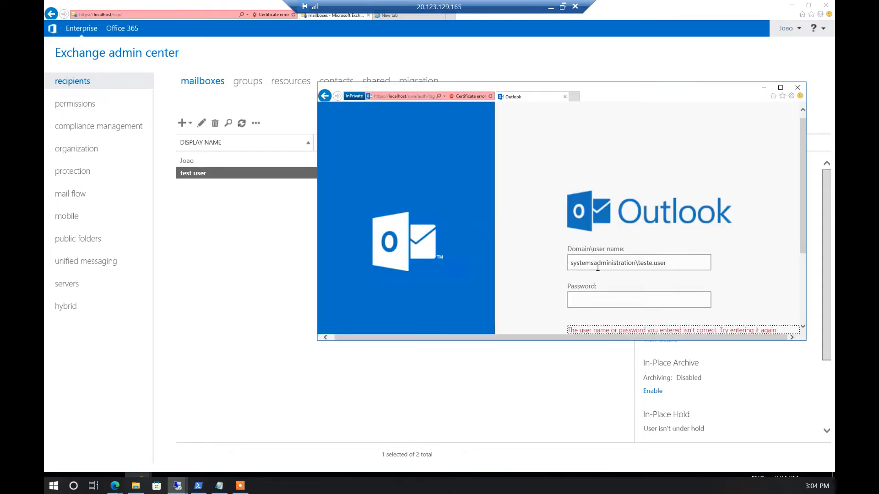
Retry sign-in with the corrected username, then open the test user's mailbox properties in EAC
scroll(622, 288, down, 1)
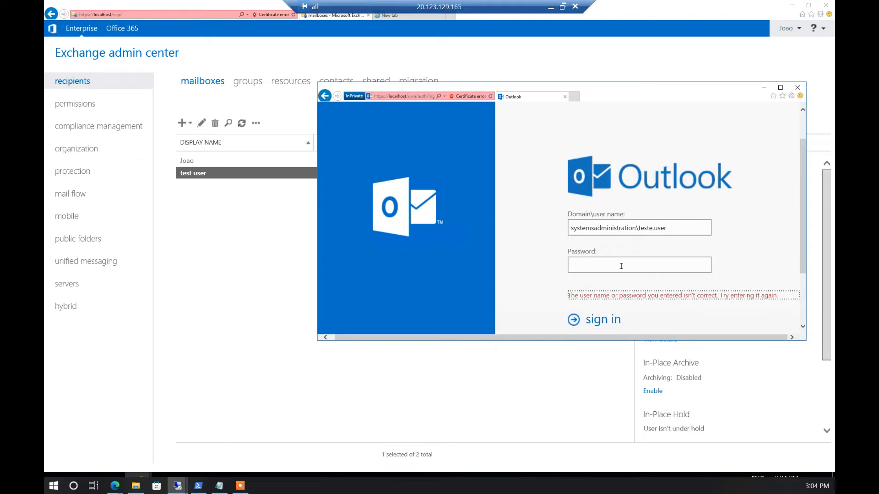
click(654, 228)
key(BackSpace)
text(.)
click(646, 260)
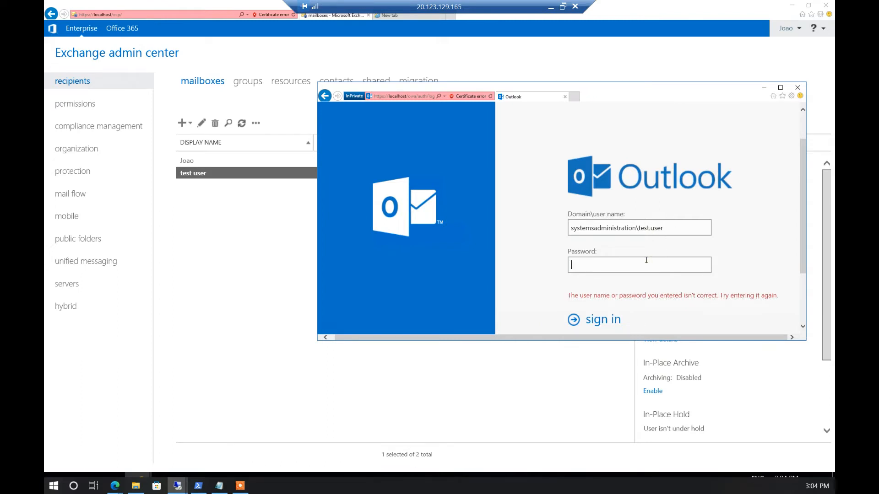
text(•••••••••••)
key(Return)
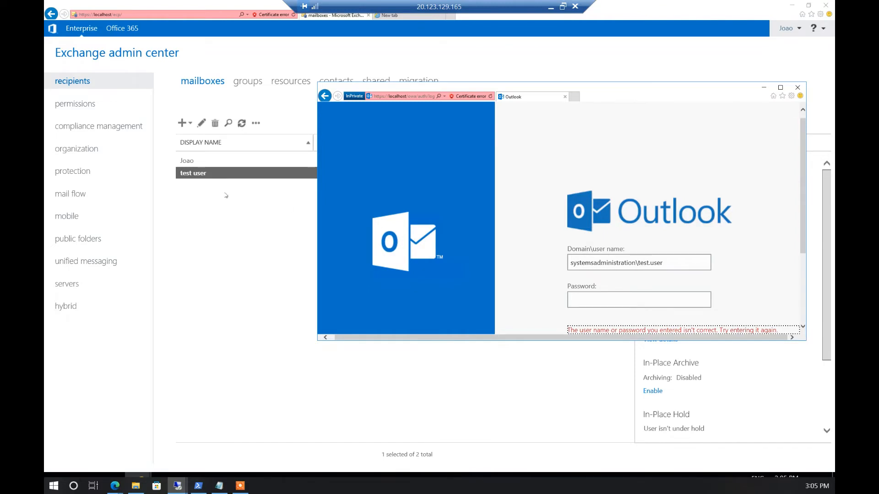
double_click(223, 174)
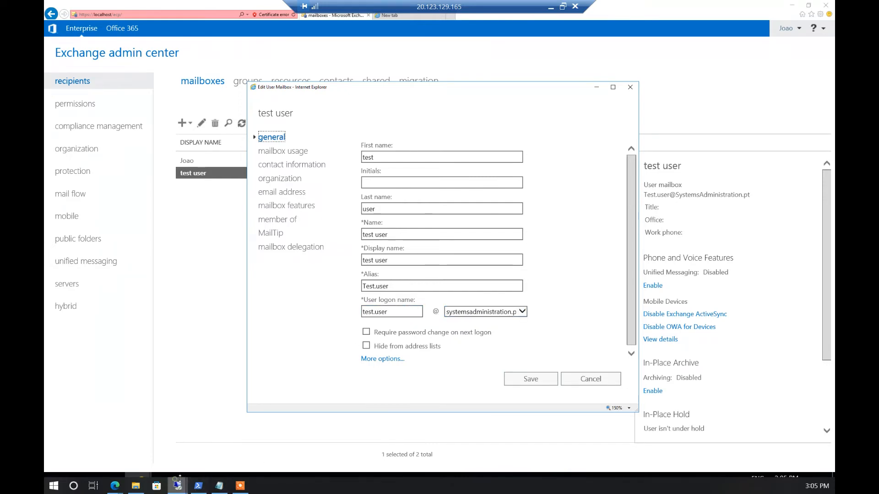
Bring the Outlook Web App sign-in window back in front of Exchange admin center
mouse_move(177, 485)
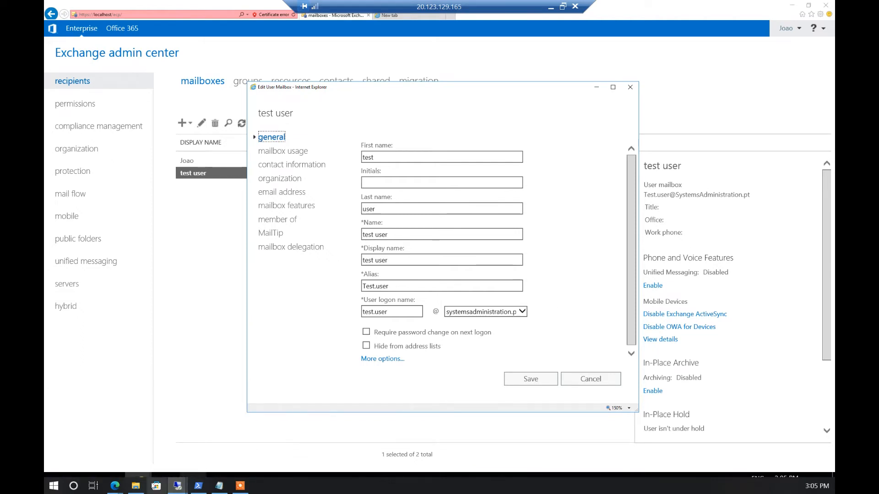
mouse_move(146, 474)
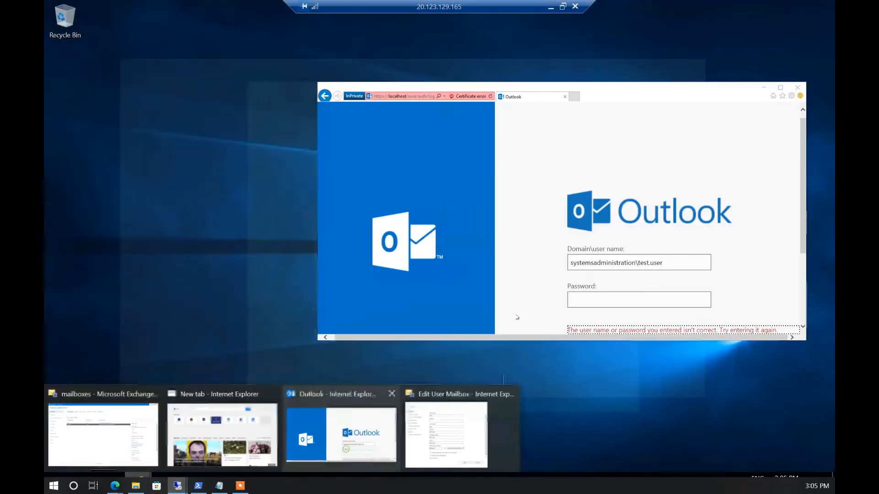
click(344, 452)
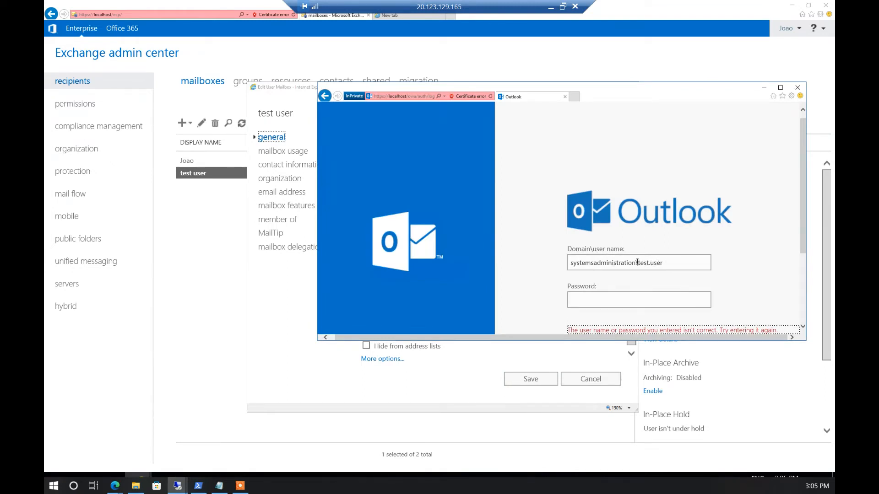
Enter the account password and submit the sign-in again
click(616, 301)
text(P@ssw0rd)
key(Return)
scroll(625, 295, down, 1)
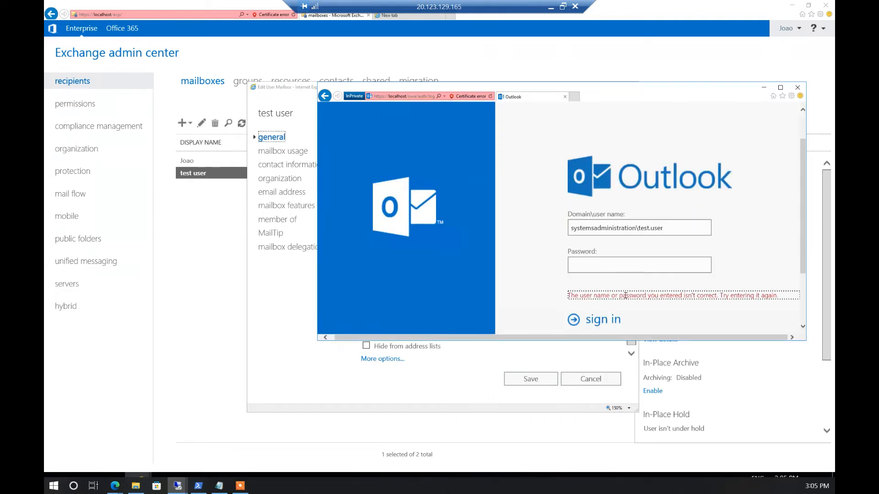
Replace the username's domain prefix with Microsoftsupport.local, re-enter the password, and sign in
click(664, 226)
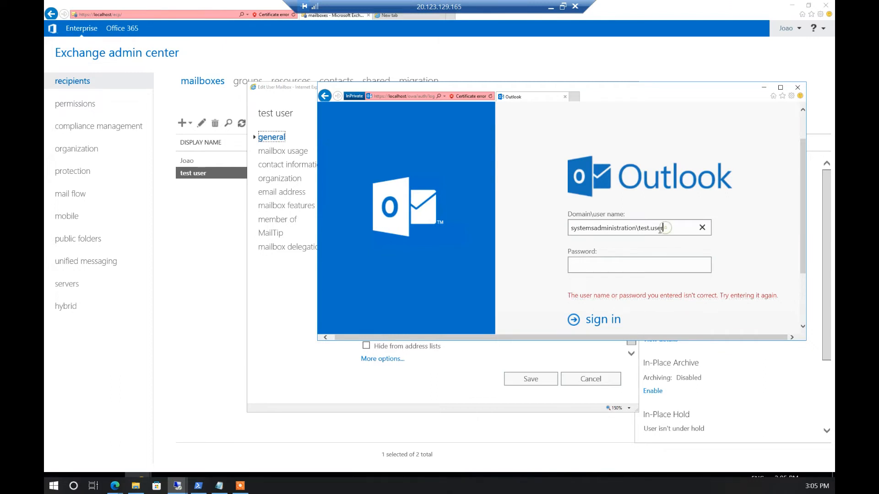
drag(638, 227, 561, 227)
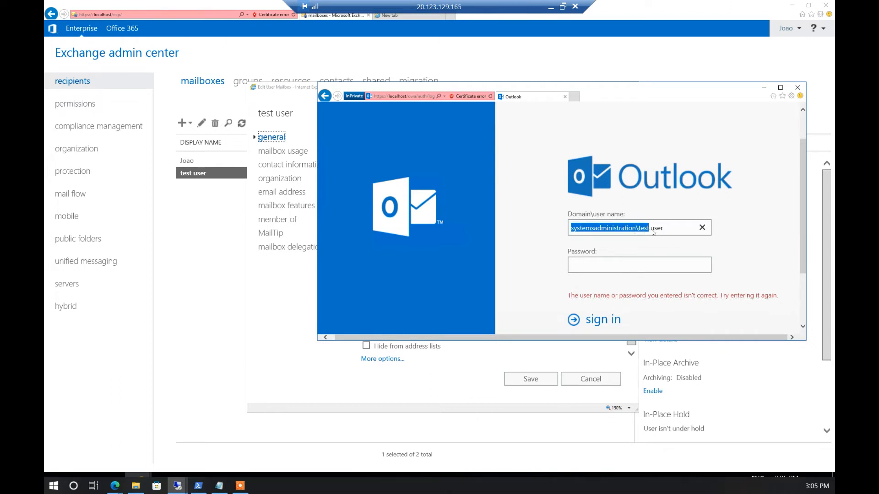
click(647, 228)
drag(634, 227, 541, 243)
text(su)
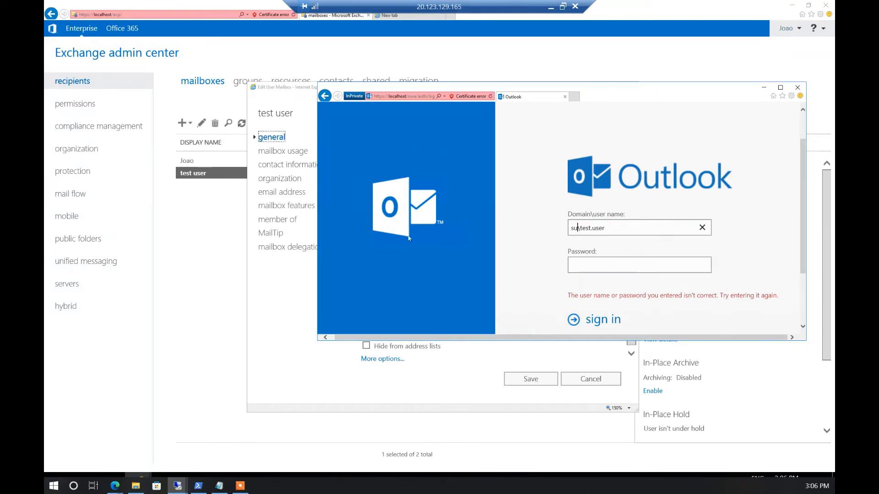
click(213, 161)
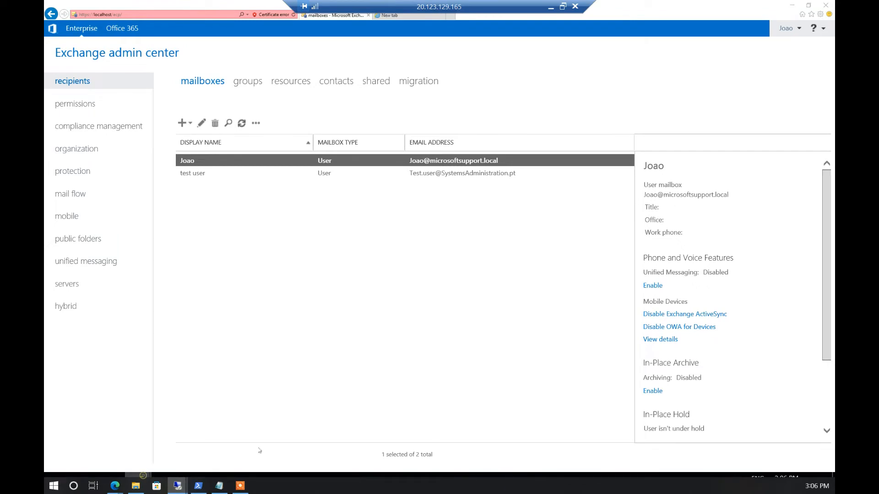
click(364, 426)
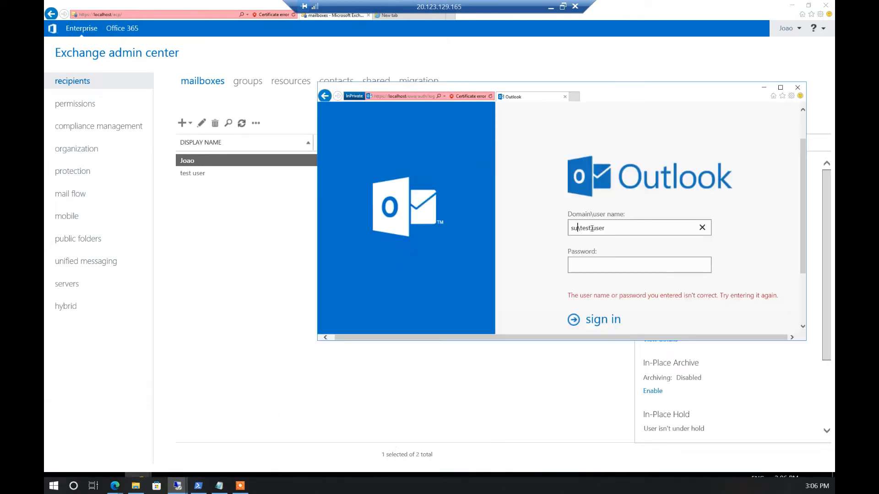
key(BackSpace)
key(BackSpace)
text(Microsoftsupport.local)
key(Tab)
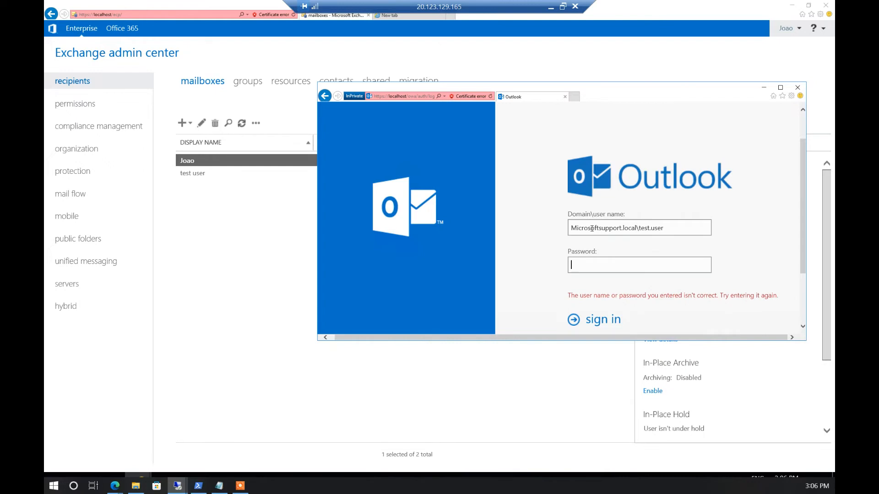
text(••••••••••••)
key(Return)
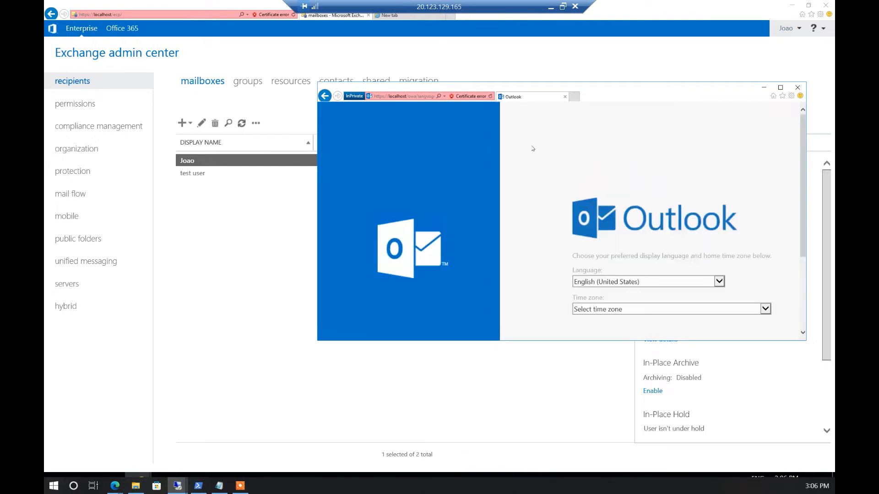
Choose the (UTC+00:00) Dublin, Edinburgh, Lisbon, London time zone and save the settings
scroll(714, 237, down, 3)
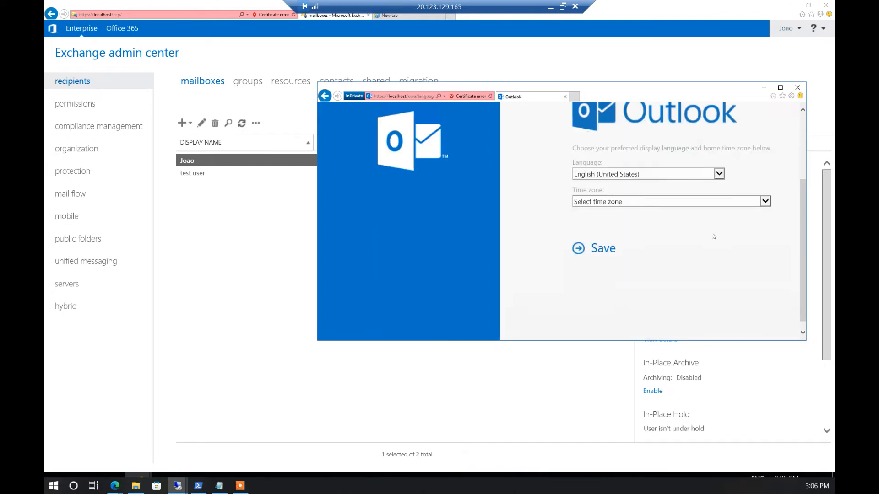
click(601, 203)
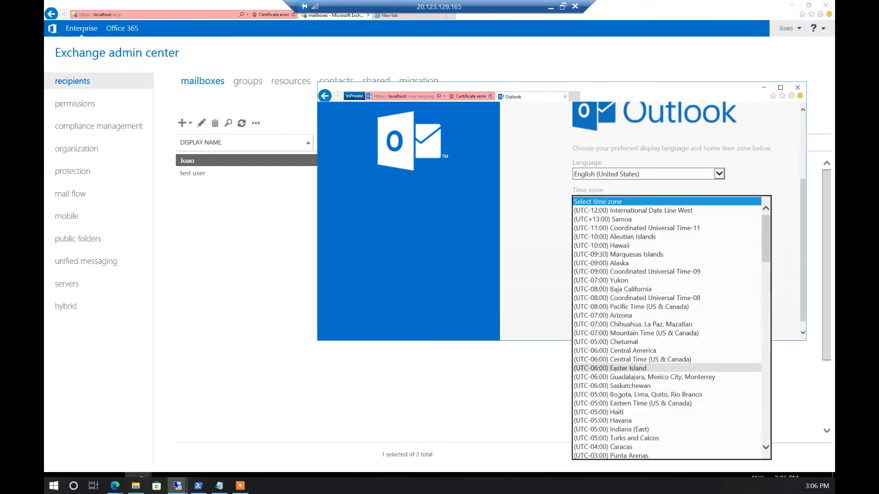
scroll(640, 327, down, 5)
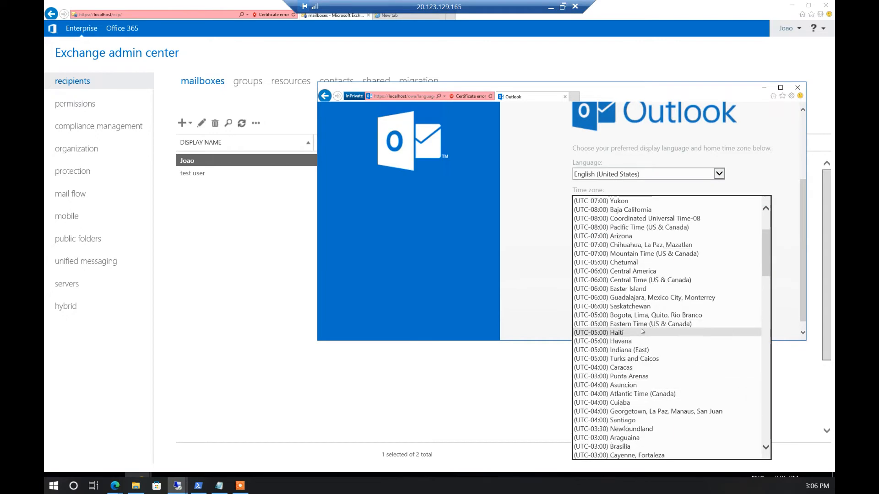
scroll(642, 336, down, 4)
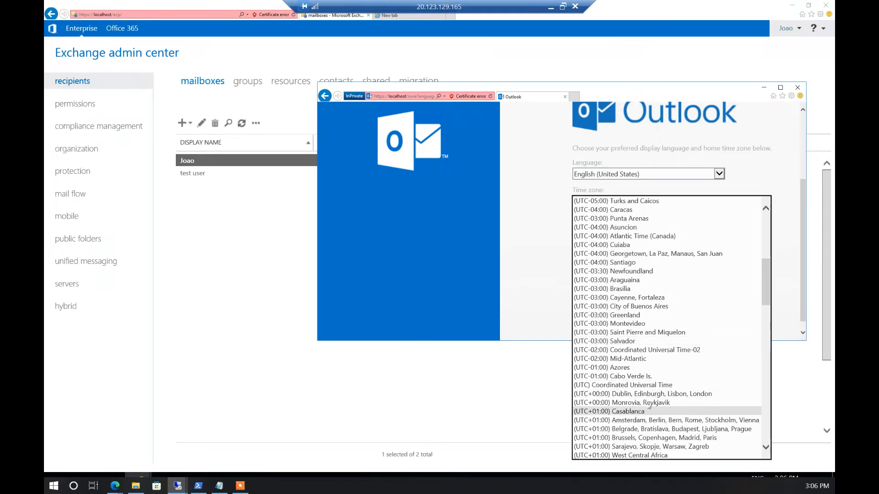
click(663, 393)
click(589, 245)
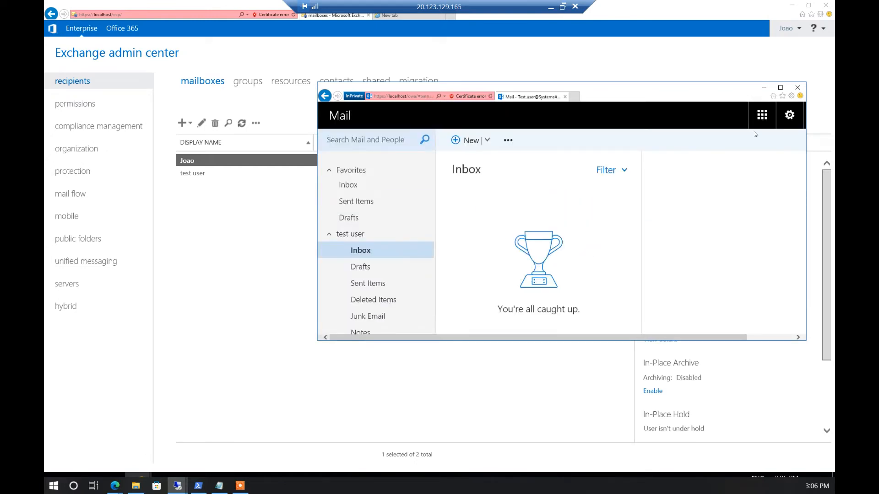
Sign out of the test user's mailbox from the account menu
click(789, 116)
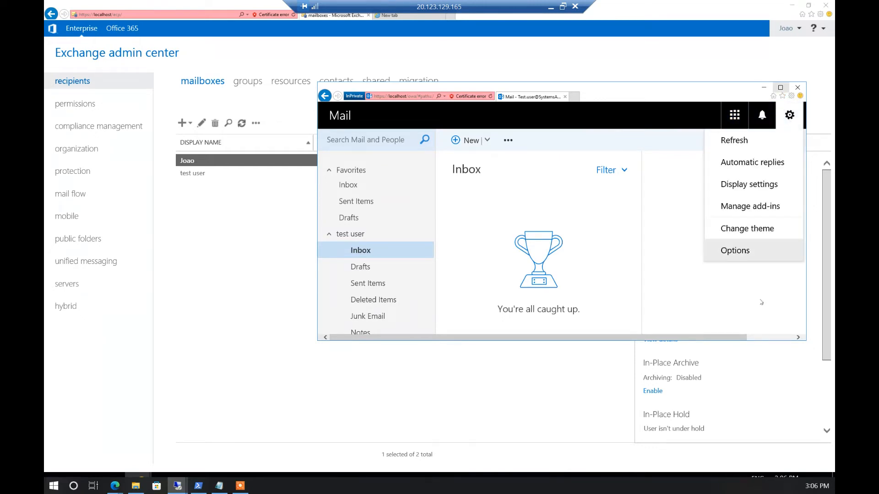
drag(736, 341, 784, 341)
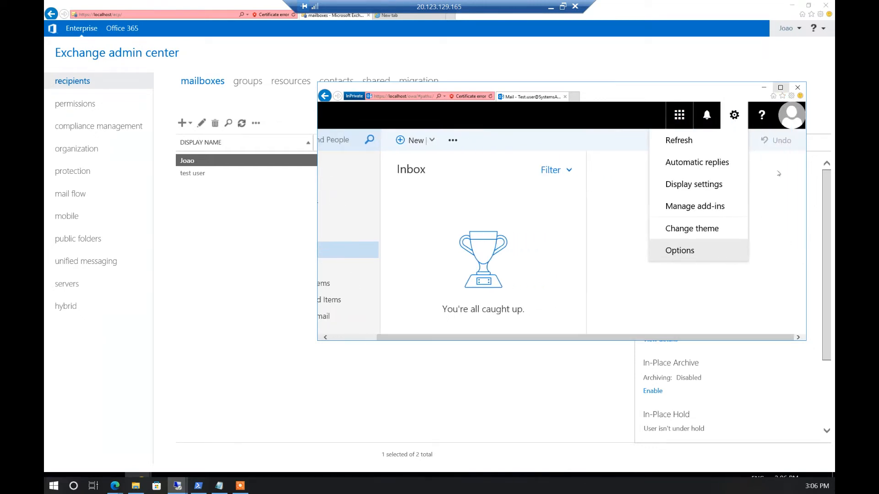
click(794, 115)
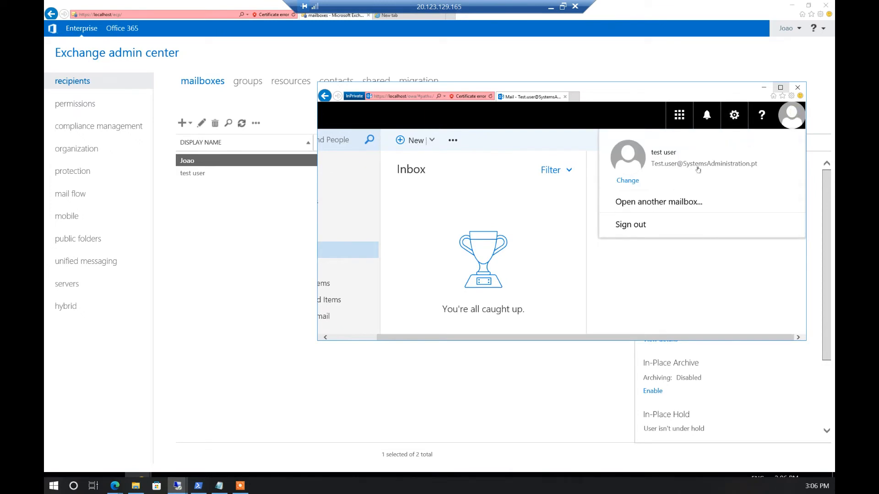
click(632, 225)
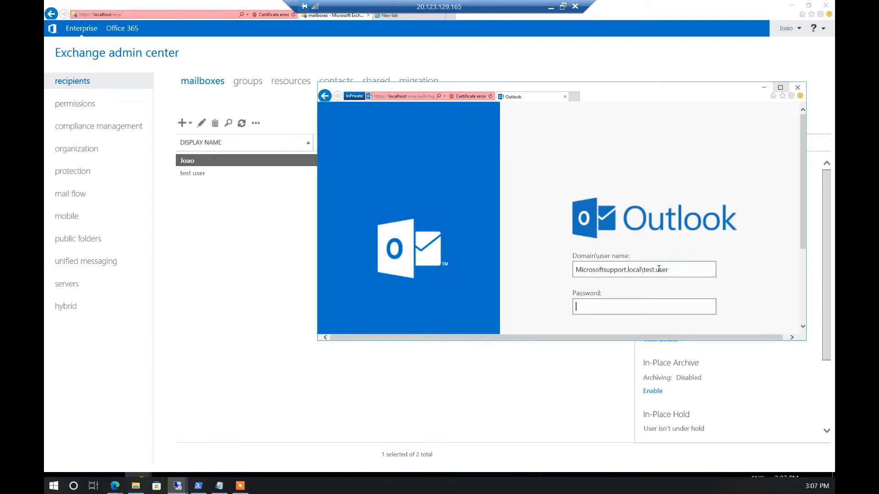
Sign back in to Outlook Web App as the test user with their e-mail-style login and password, dropping the domain prefix
drag(643, 269, 499, 276)
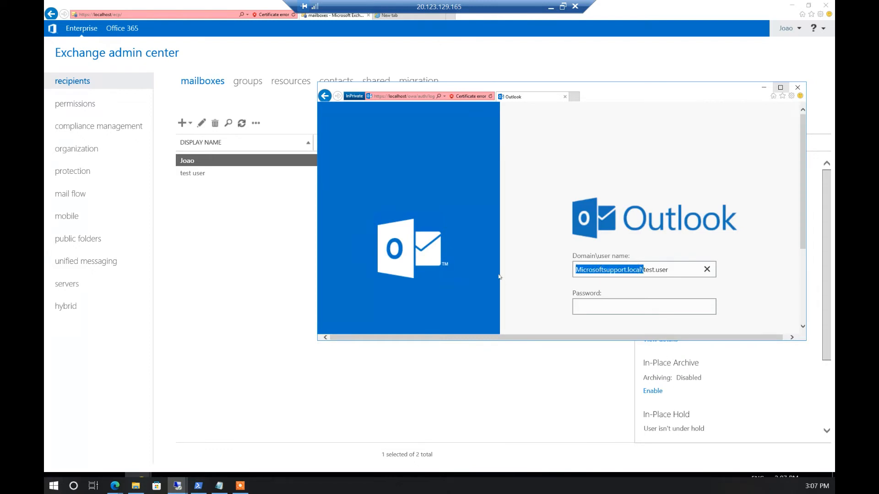
key(BackSpace)
click(603, 268)
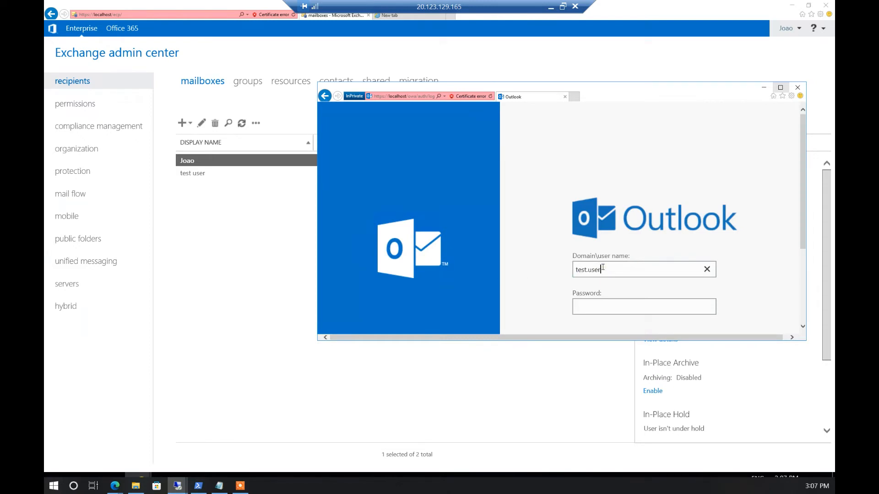
text(@systems)
text(administration.pt••••••••••)
key(Return)
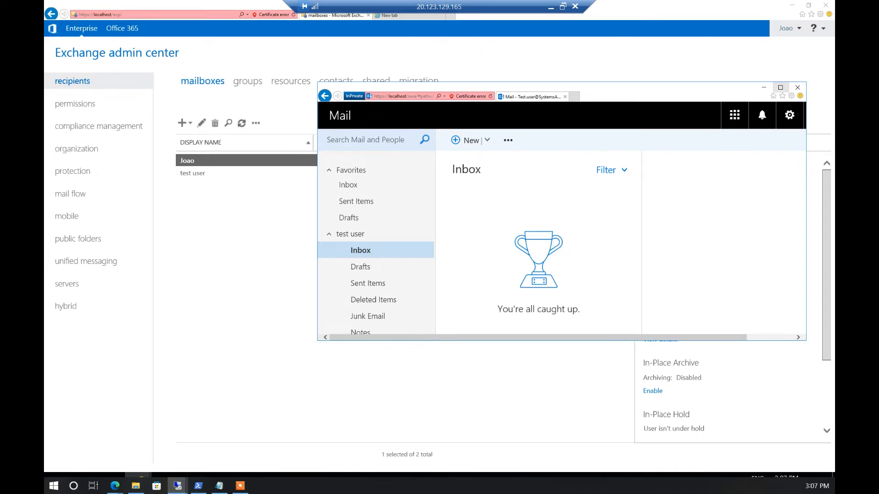
key(alt+Tab)
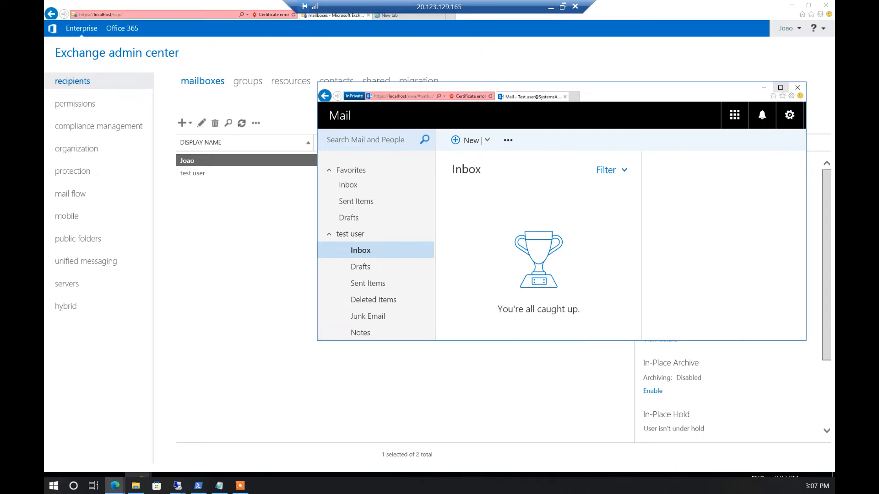
Maximize the DNS panel and apply the advanced DNS list unchanged, dismissing the no-records-changed warning
drag(44, 156, 365, 5)
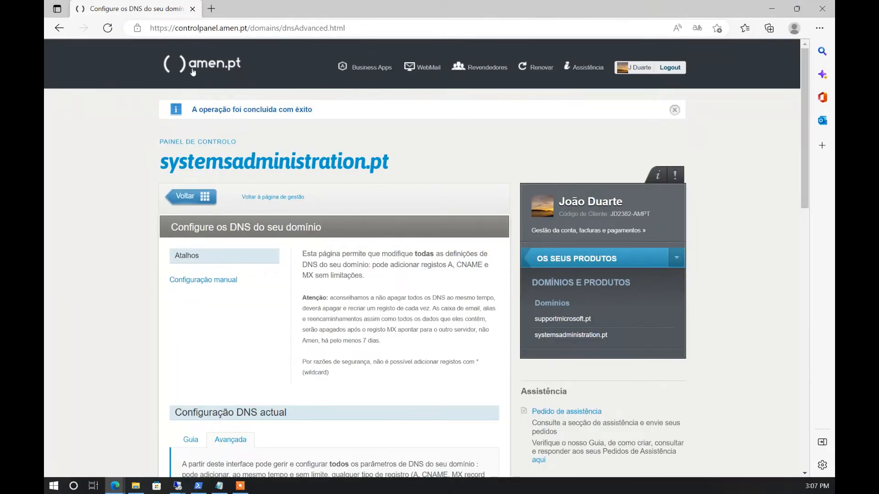
scroll(270, 112, down, 6)
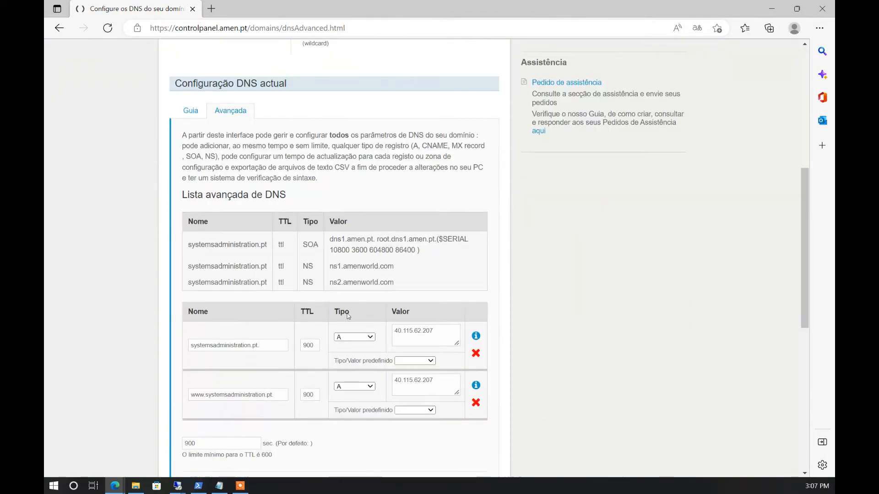
scroll(284, 206, down, 4)
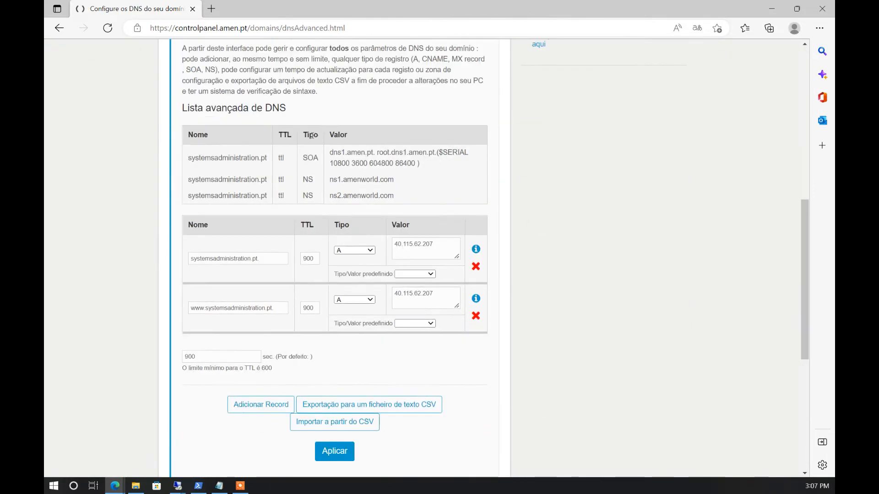
click(324, 338)
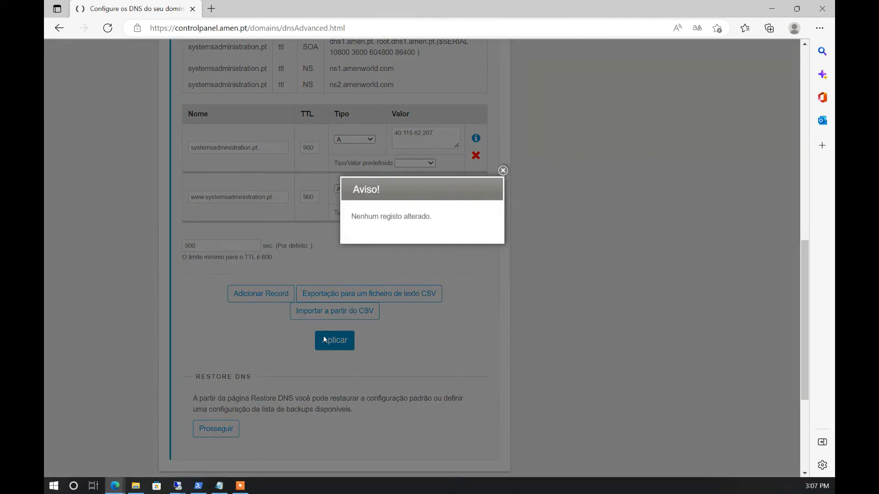
click(503, 170)
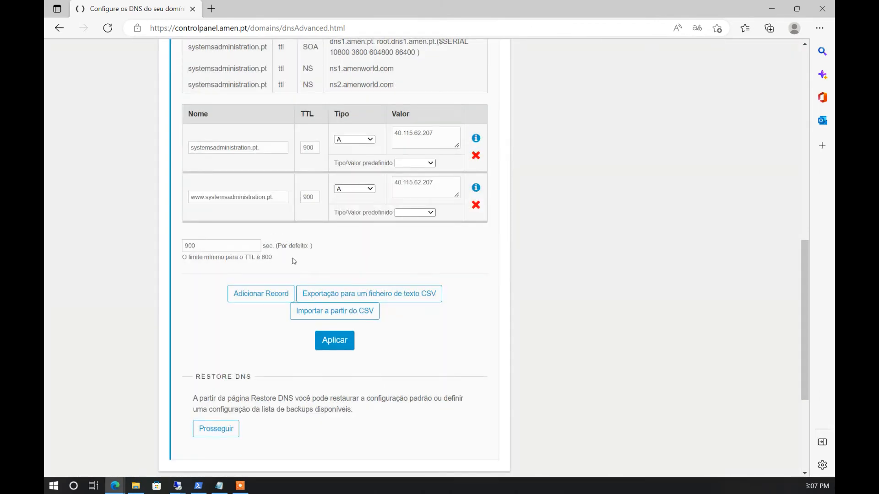
Add a new MX record row named systemsadministration.pt
click(268, 298)
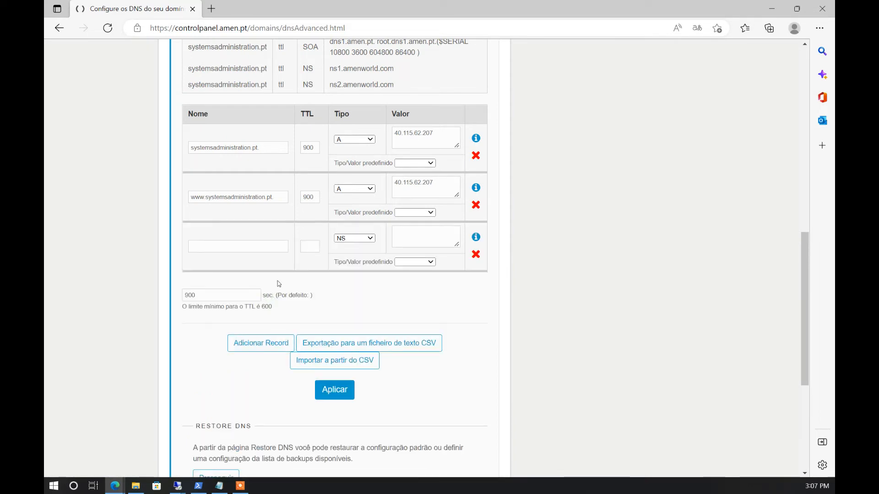
click(372, 243)
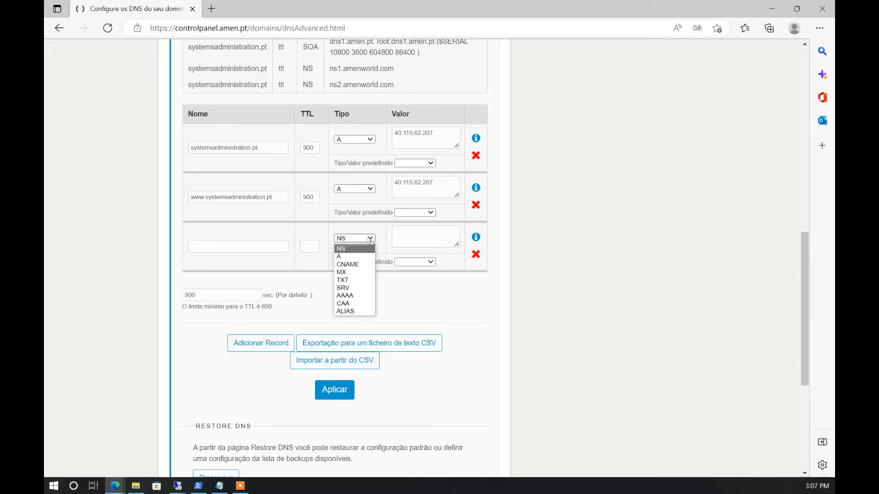
click(357, 272)
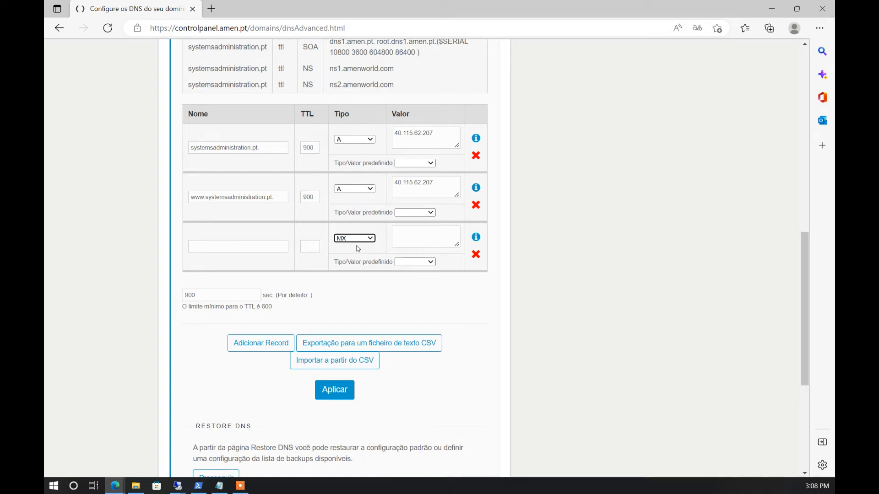
key(alt+Tab)
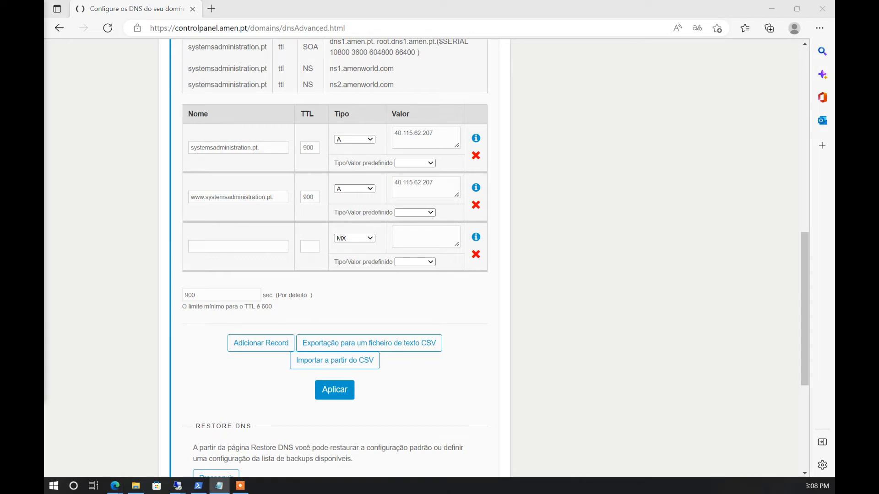
click(253, 246)
drag(274, 147, 179, 151)
key(ctrl+c)
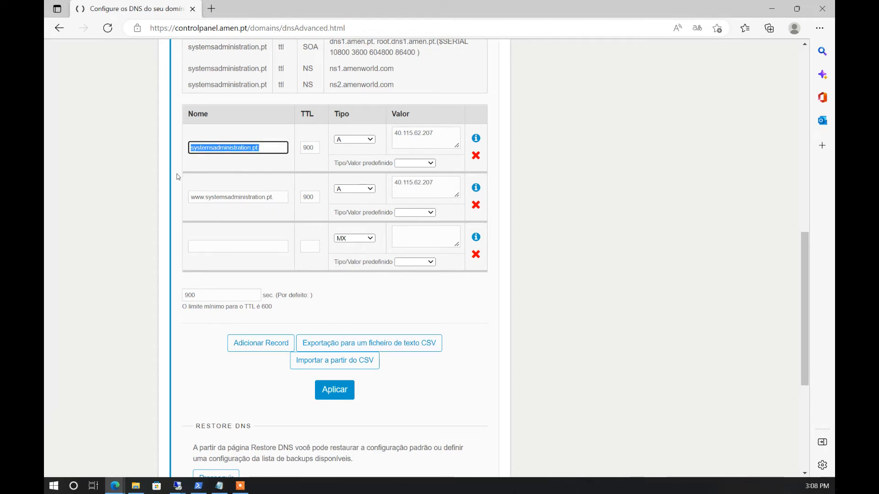
click(236, 248)
key(ctrl+v)
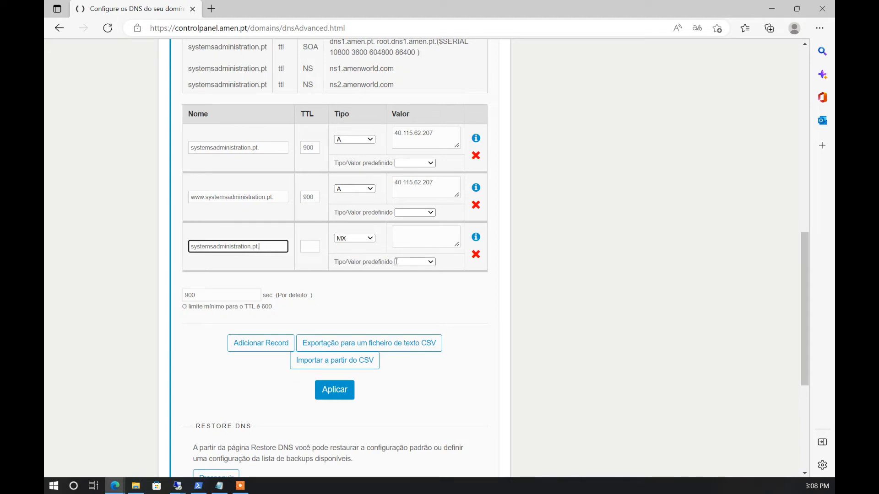
Give the MX record TTL 900 and value '0 mail.systemsadministration.pt'
click(412, 238)
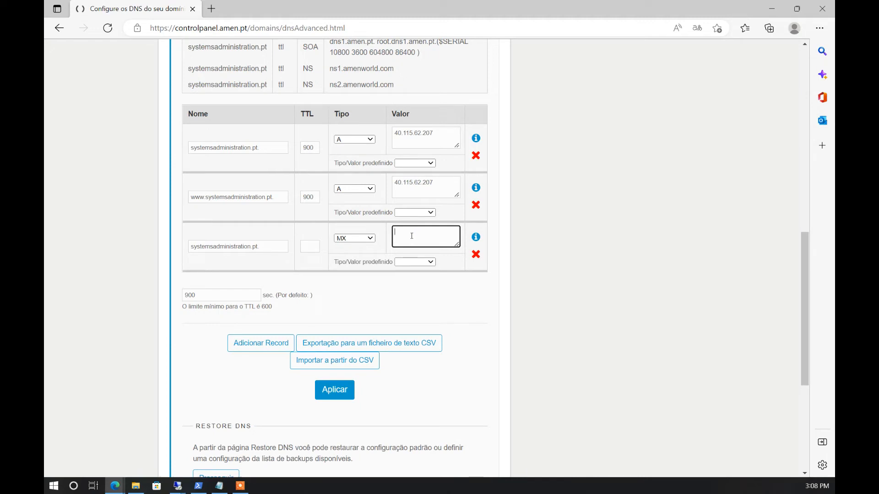
click(310, 246)
text(900)
click(418, 238)
text(0)
text(mail)
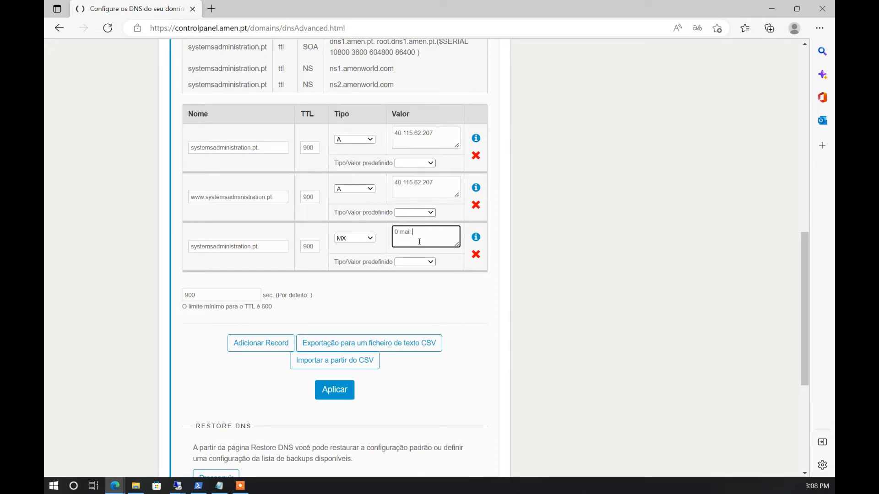
text(.sys)
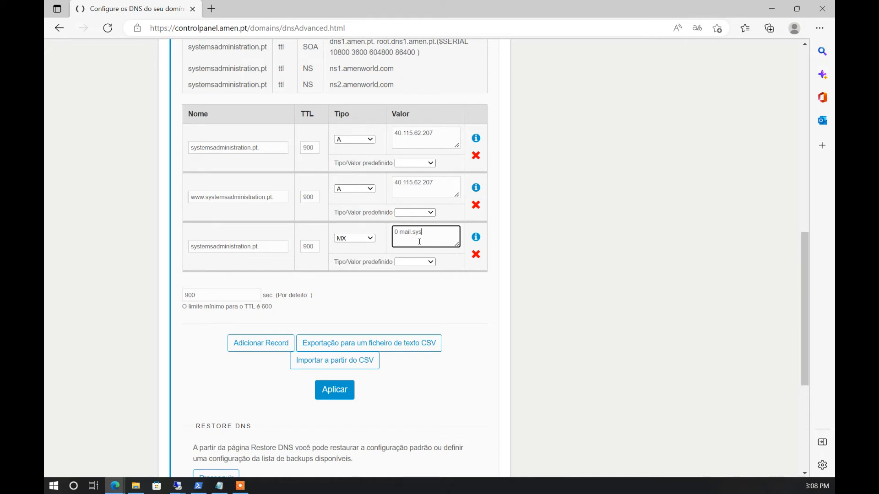
text(tems)
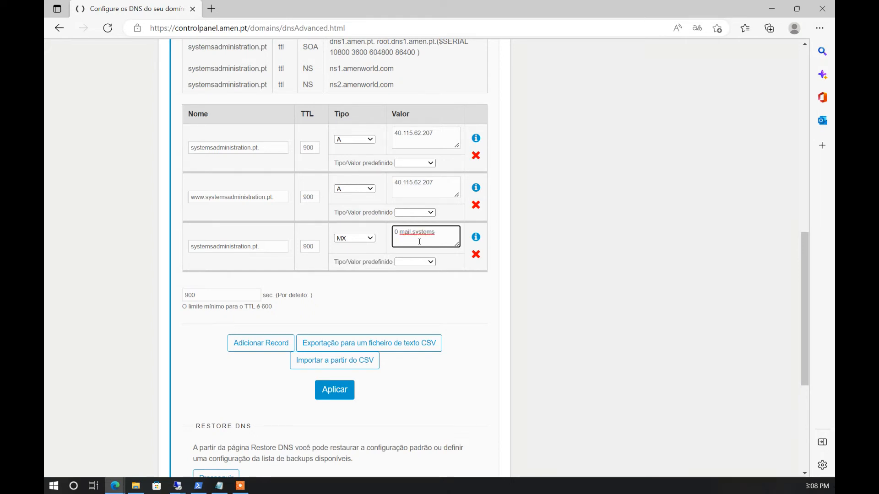
text(a)
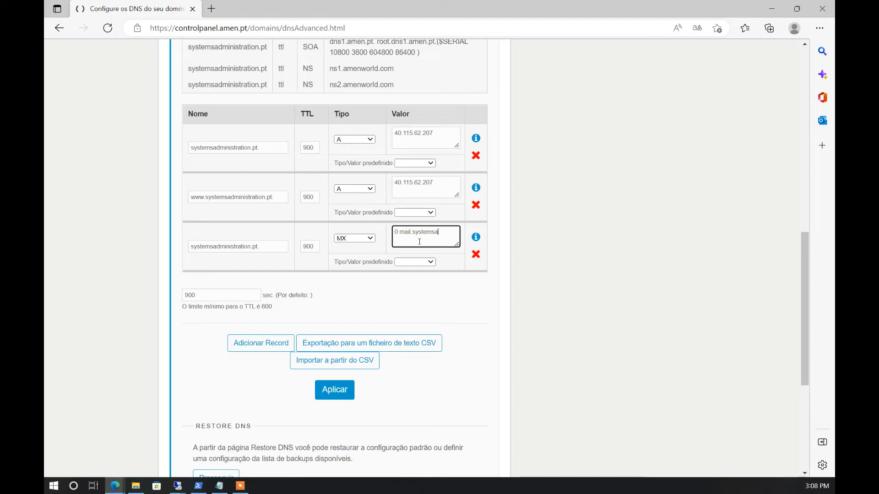
text(dministra)
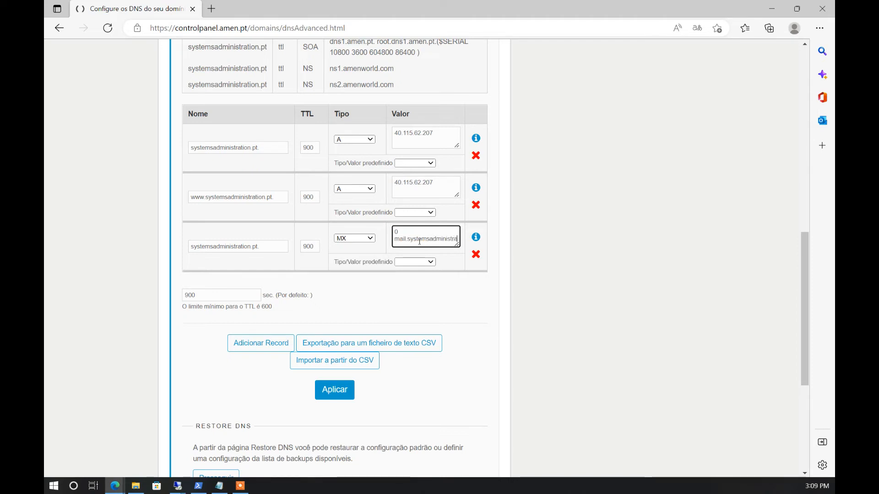
text(tion.pt)
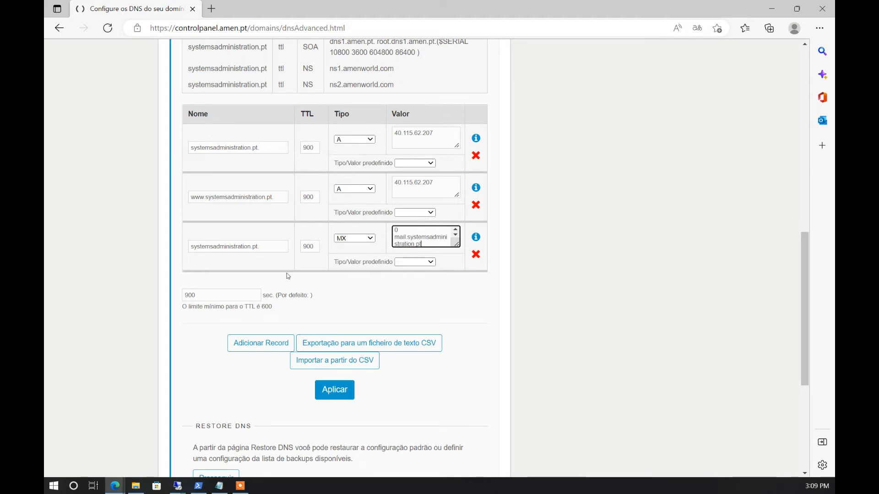
drag(425, 245, 393, 238)
key(ctrl+c)
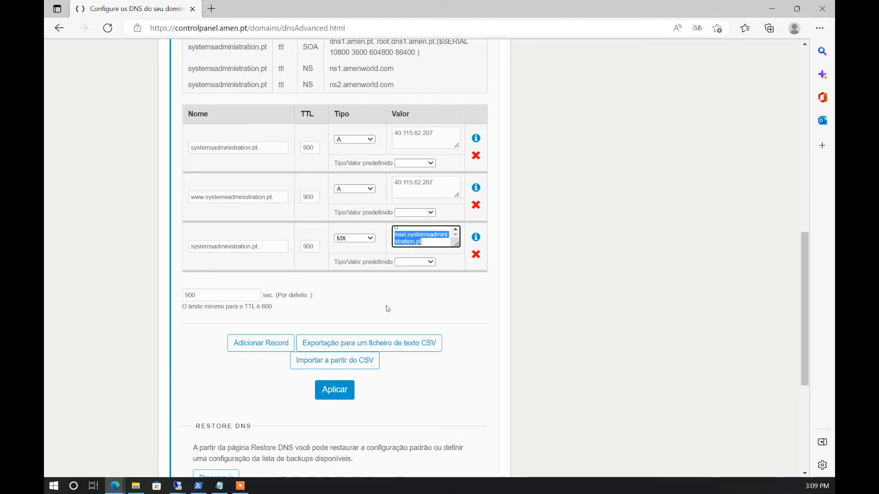
click(261, 344)
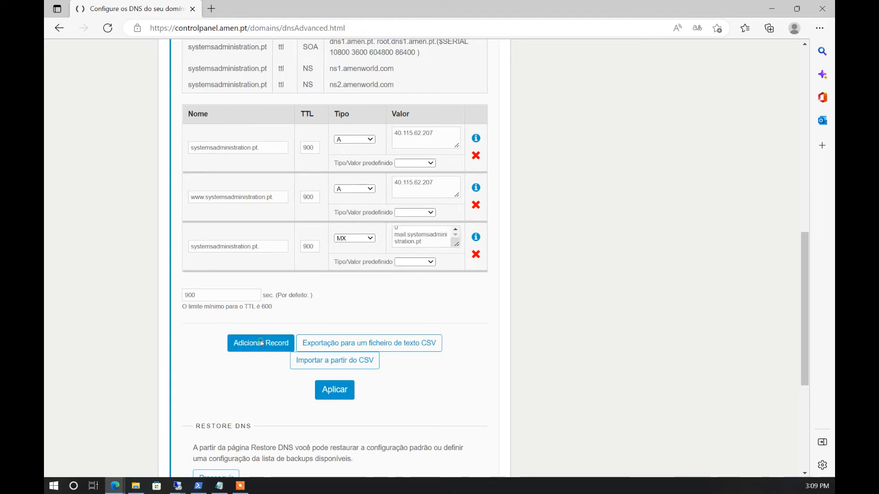
Add an A record mail.systemsadministration.pt with TTL 900 pointing to 20.123.129.165
click(274, 295)
key(ctrl+v)
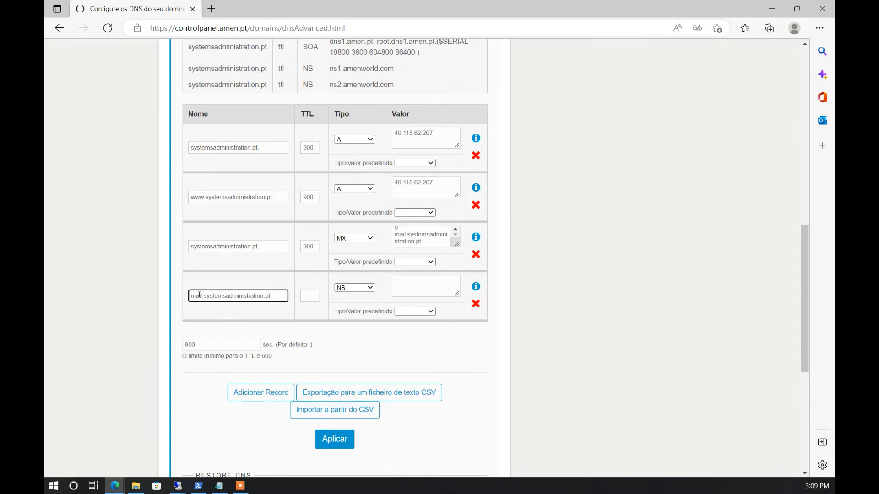
click(370, 288)
click(357, 302)
click(397, 288)
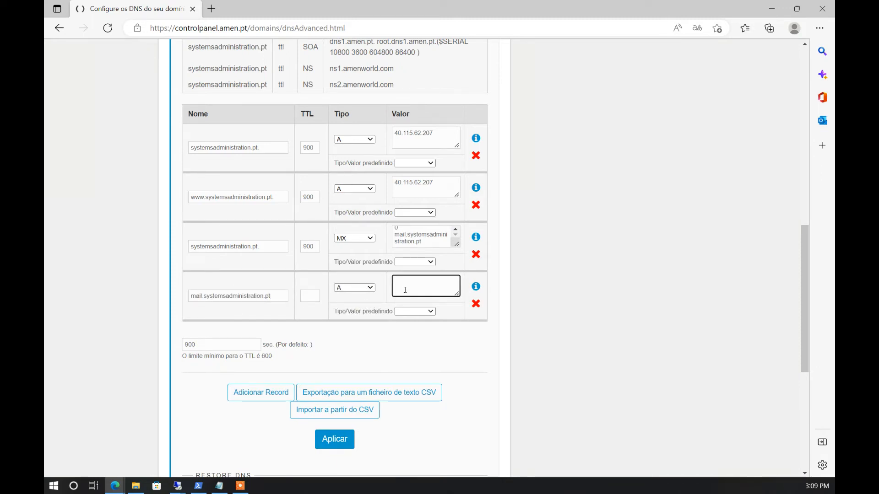
double_click(309, 246)
key(ctrl+c)
click(309, 295)
key(ctrl+v)
click(408, 282)
key(alt+Tab)
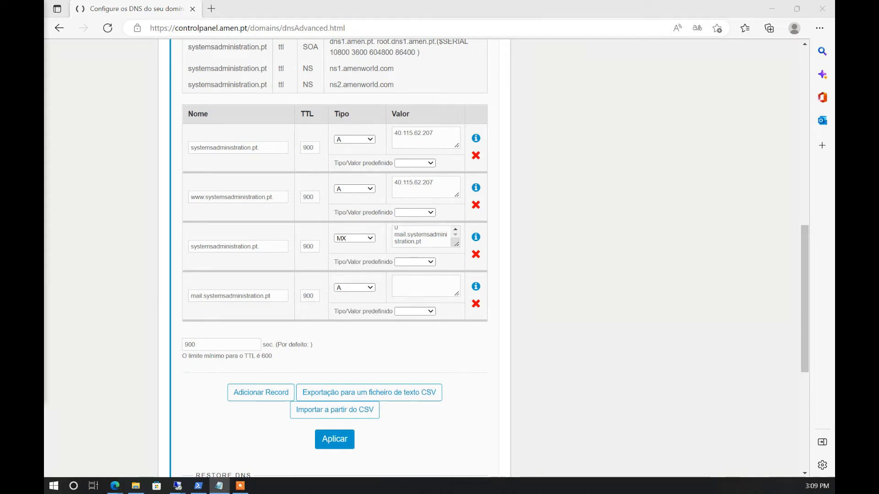
click(407, 286)
key(ctrl+v)
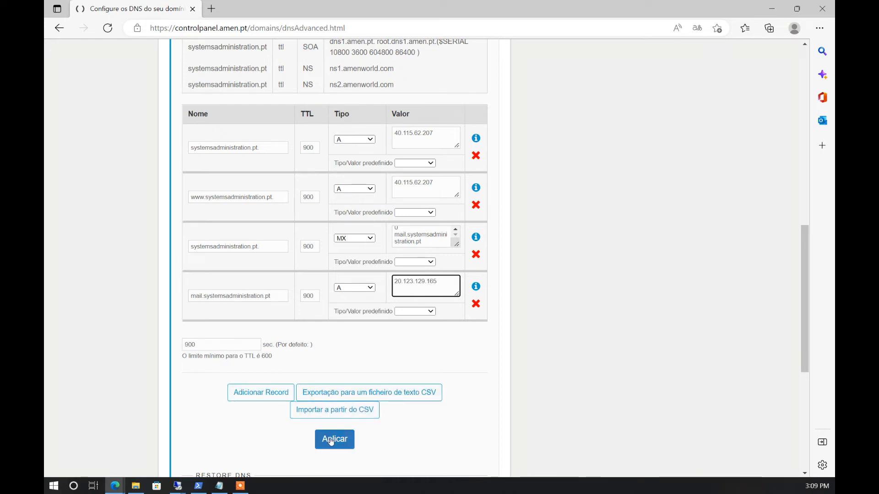
Add an A record autodiscorver.systemsadministration.pt pointing to 20.123.129.165
click(263, 391)
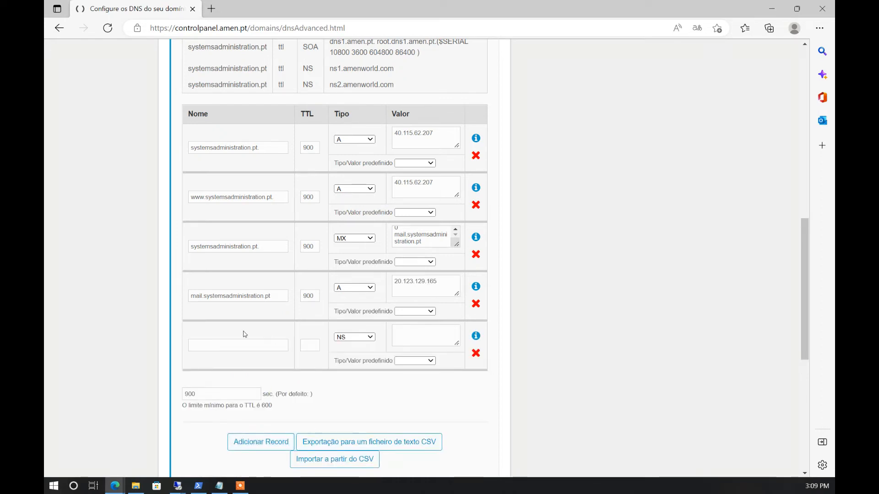
click(212, 347)
text(autodiscor)
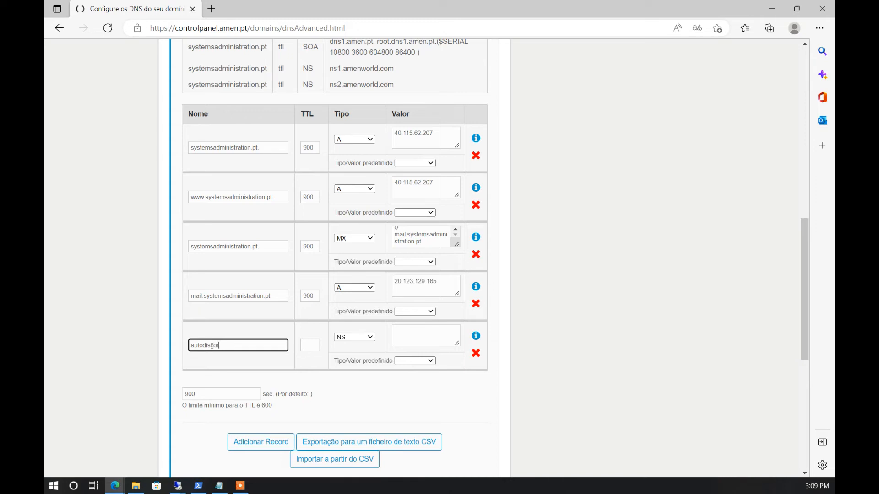
text(ver)
click(239, 345)
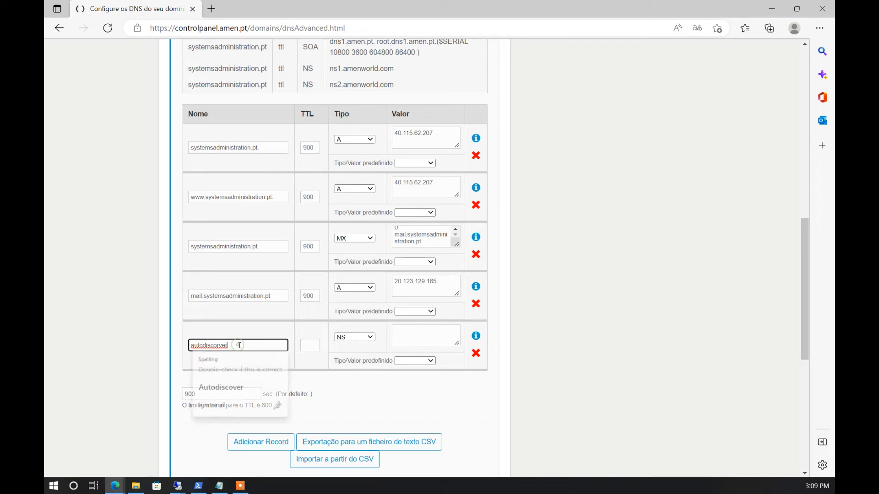
text(.)
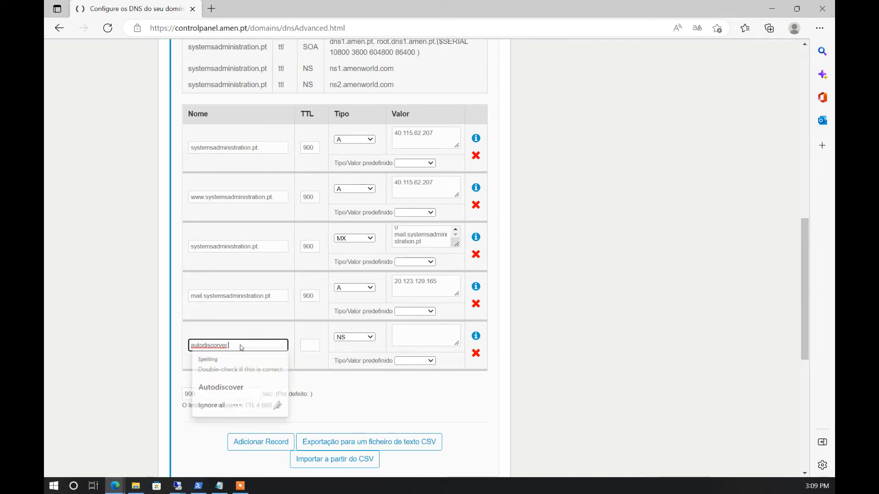
drag(271, 295, 202, 296)
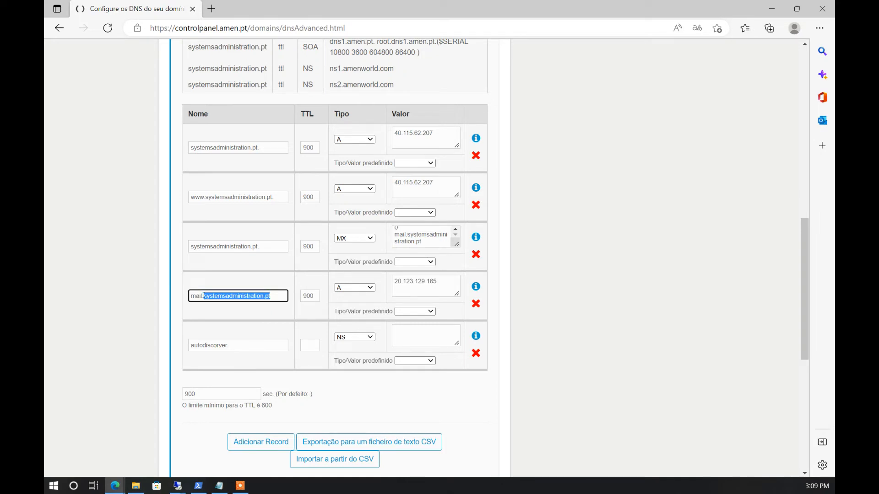
click(251, 344)
key(ctrl+v)
drag(442, 281, 393, 282)
click(422, 283)
double_click(421, 283)
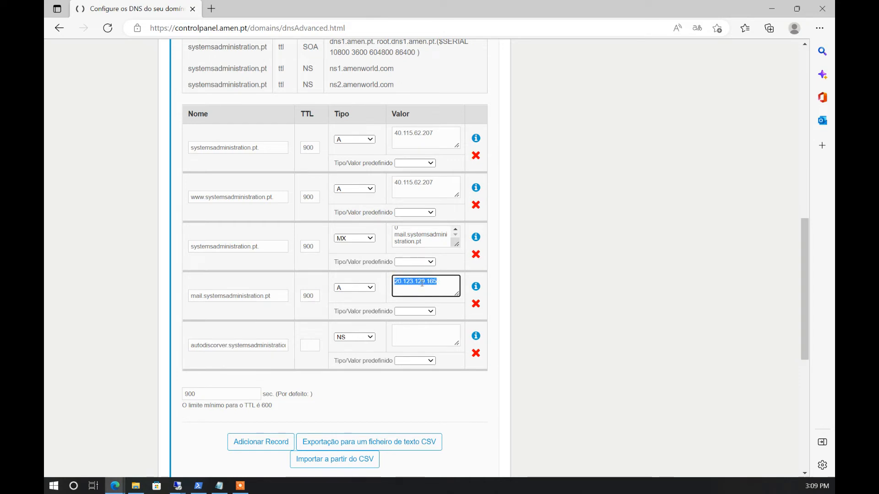
click(370, 337)
click(362, 357)
key(Tab)
key(ctrl+v)
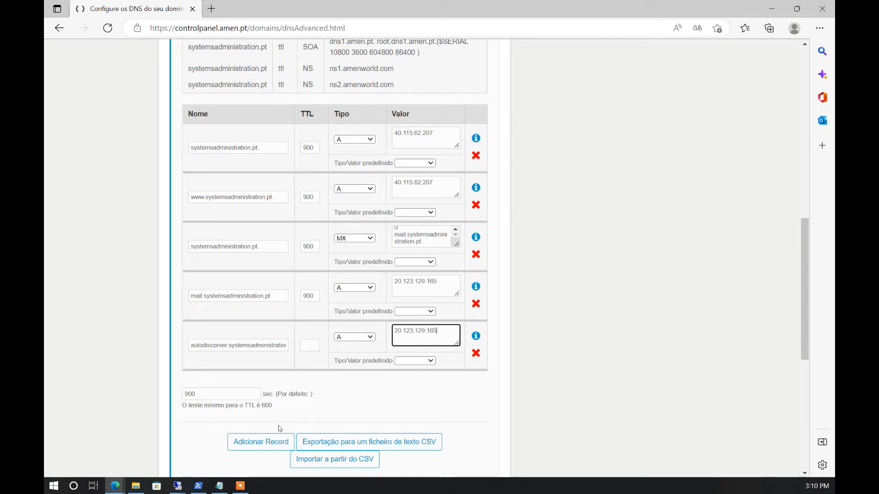
Add a TXT record row named systemsadministration.pt
click(273, 443)
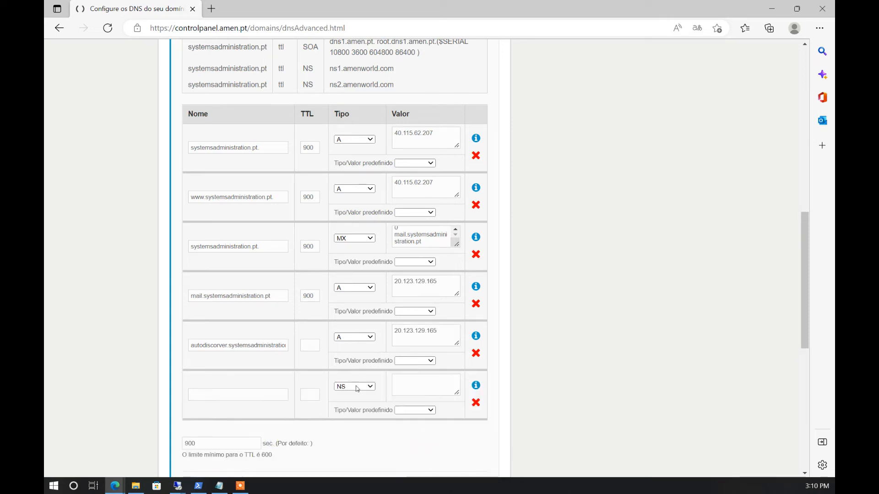
click(369, 388)
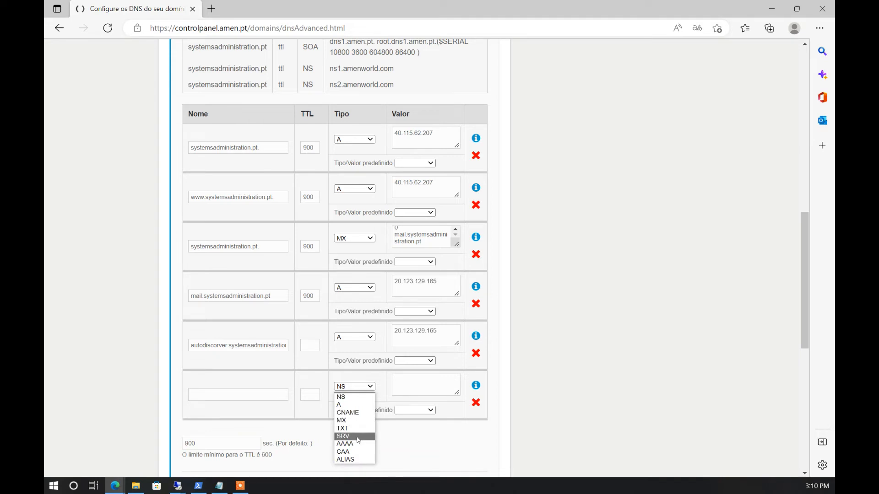
click(355, 431)
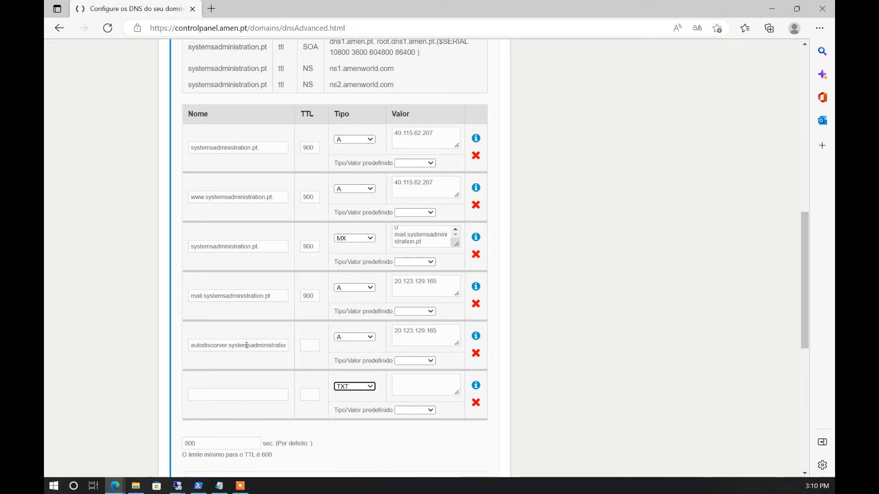
drag(271, 246, 185, 247)
click(236, 394)
key(ctrl+v)
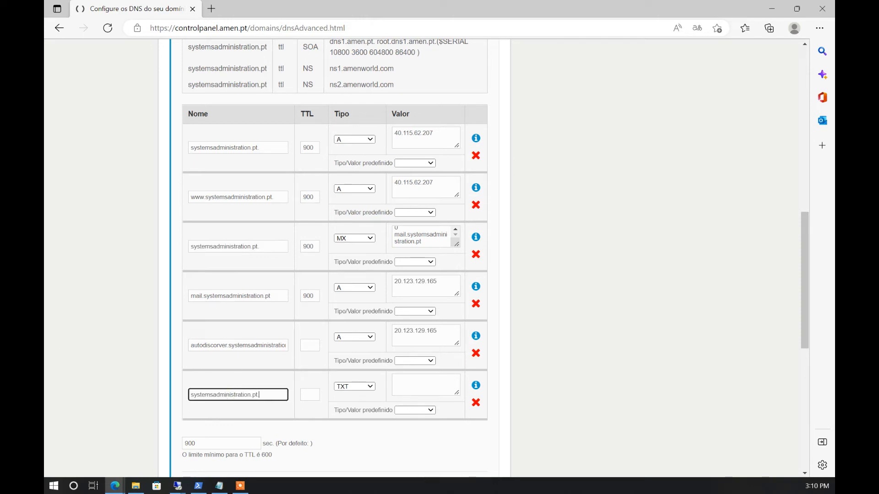
Enter the SPF value "v=spf1 ip4:20.123.129.165 -all" in the TXT record
key(alt+Tab)
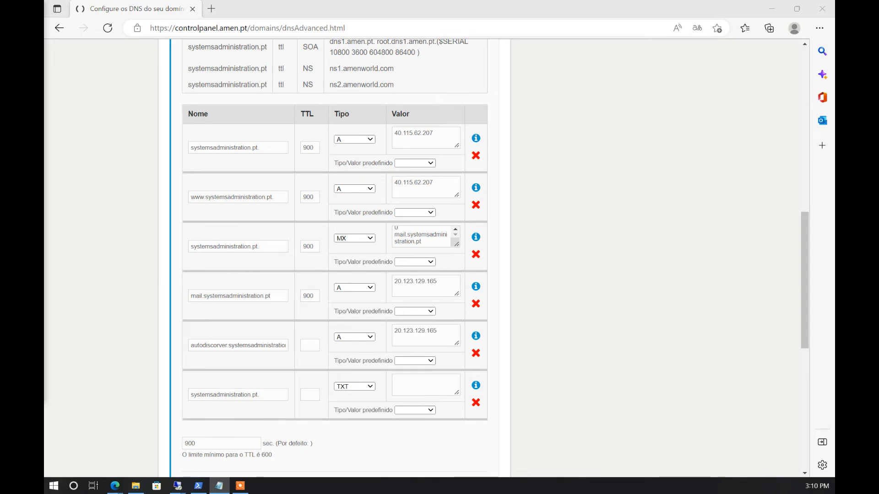
click(421, 383)
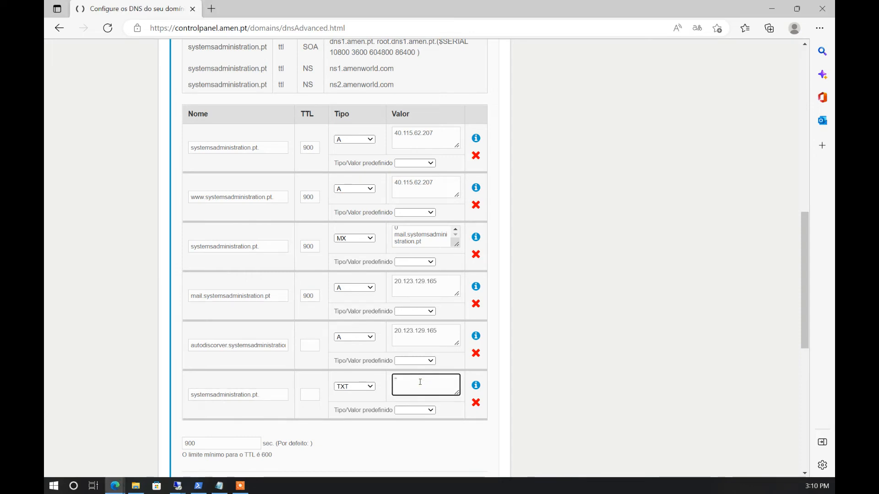
text("v=spf1 )
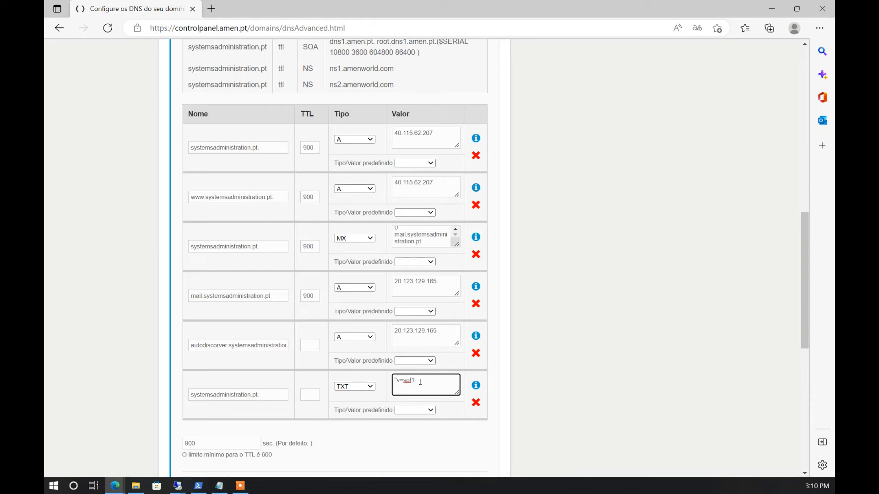
text(ip4)
drag(438, 331, 391, 331)
key(ctrl+c)
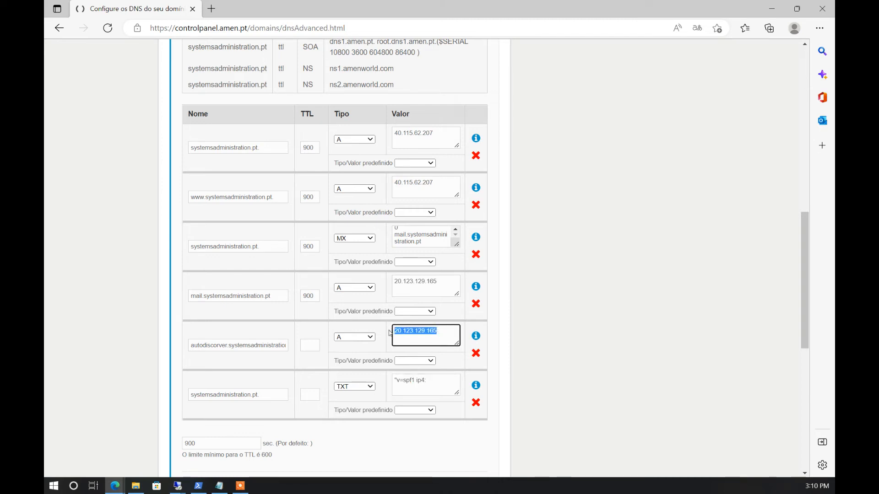
click(444, 383)
key(ctrl+v)
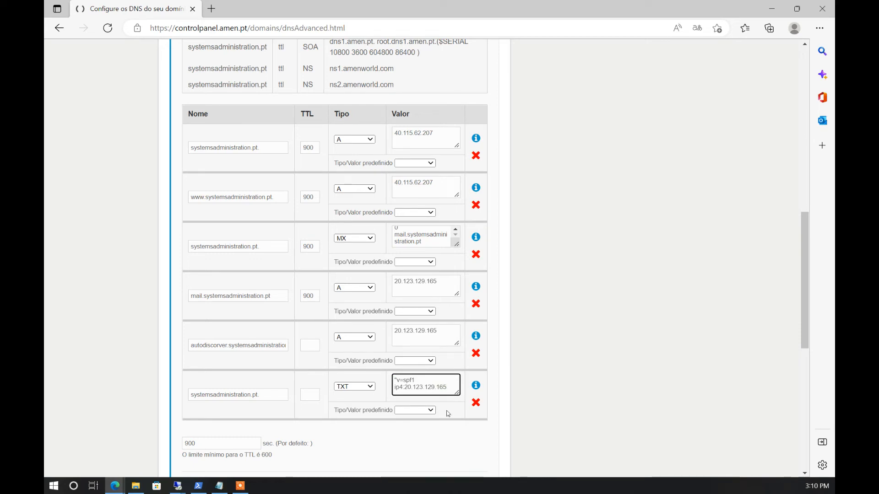
text(-all")
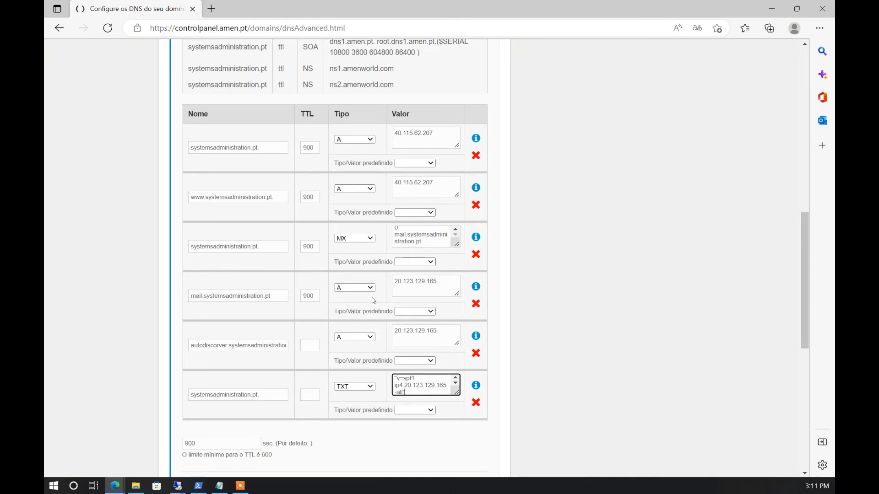
scroll(293, 348, down, 2)
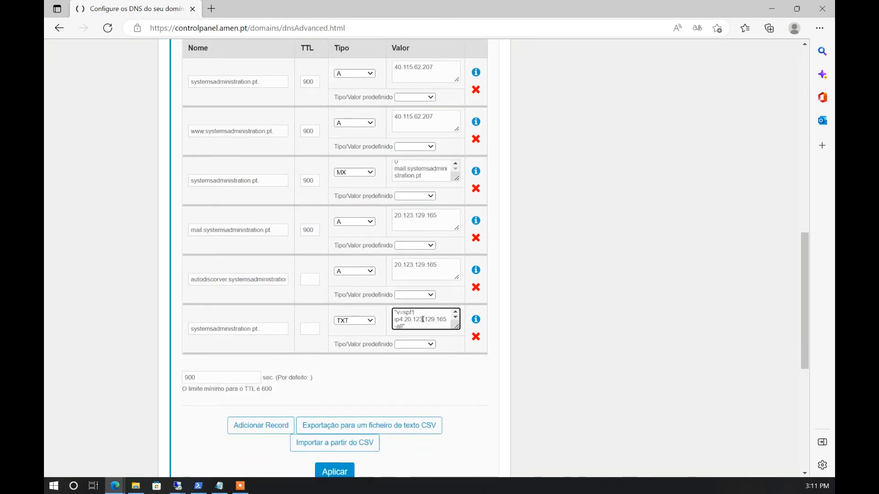
Set TTL 900 on the autodiscover A record and the SPF TXT record
drag(409, 319, 437, 321)
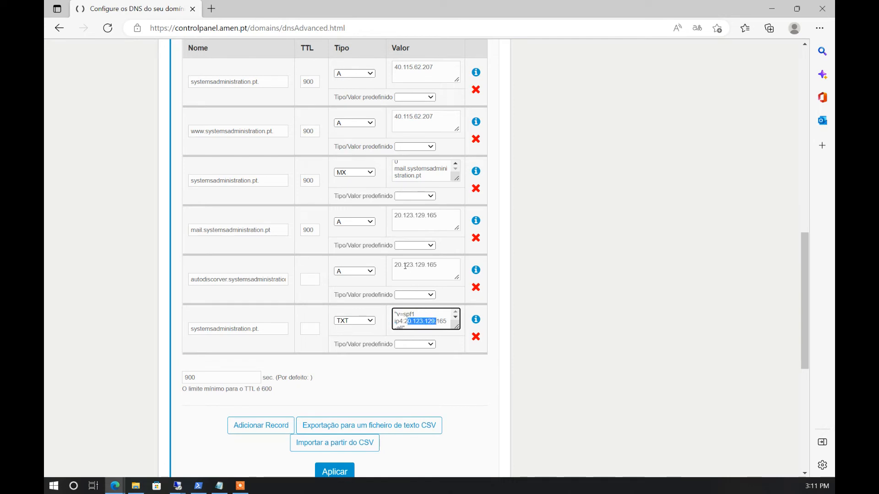
click(243, 281)
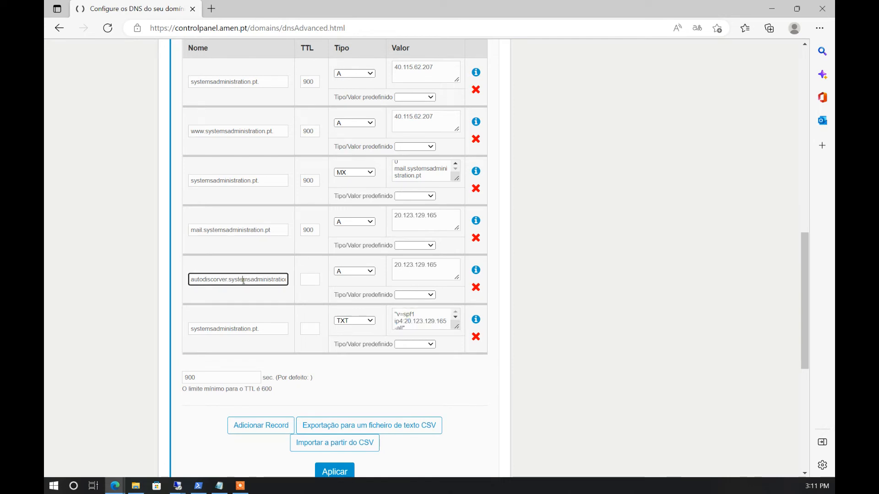
click(353, 273)
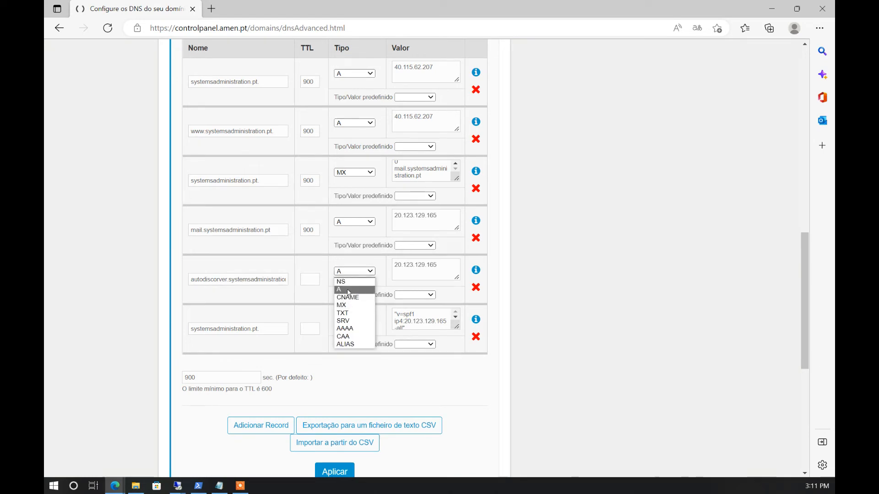
click(348, 291)
click(309, 279)
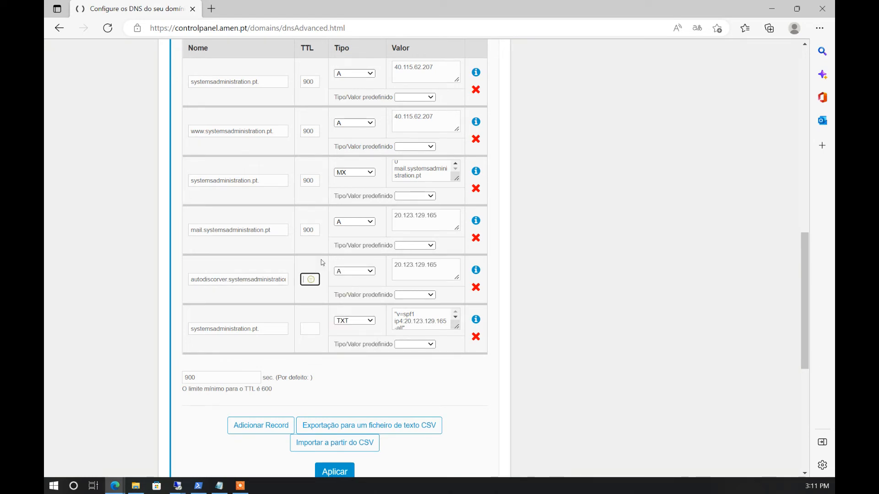
double_click(315, 229)
key(ctrl+c)
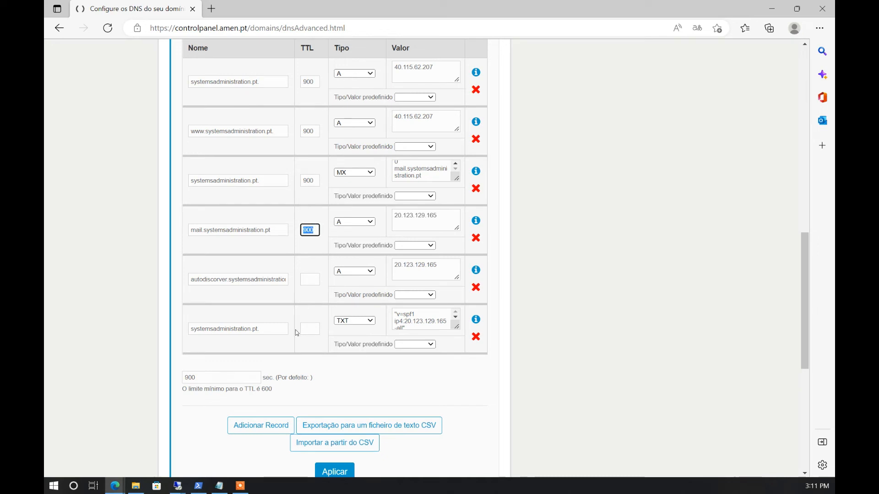
click(313, 281)
key(ctrl+v)
click(307, 328)
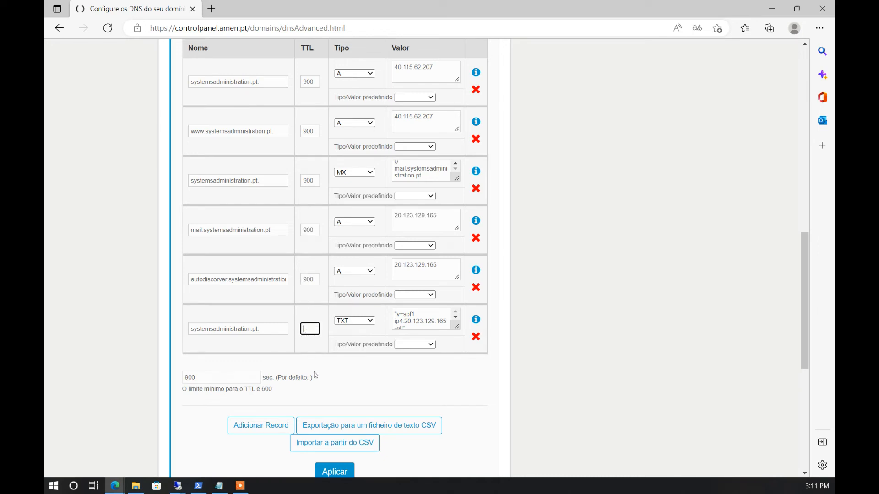
key(ctrl+v)
Apply the DNS changes and confirm the successful save
click(342, 471)
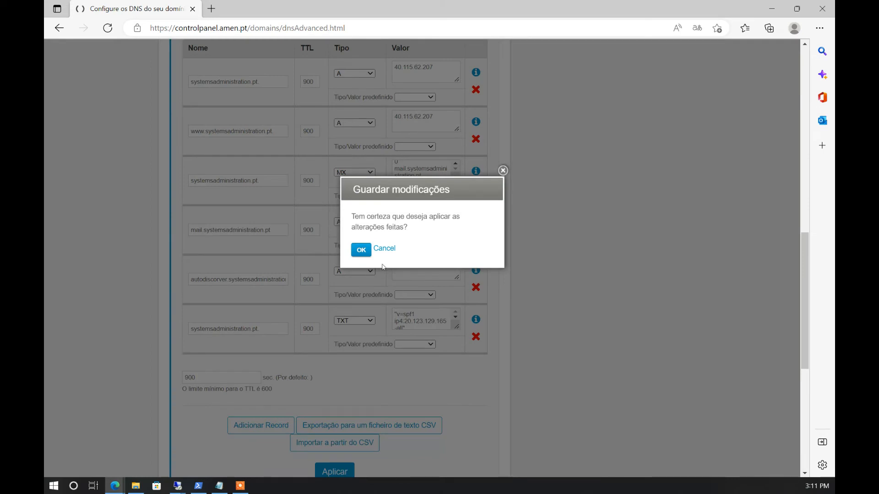
click(361, 250)
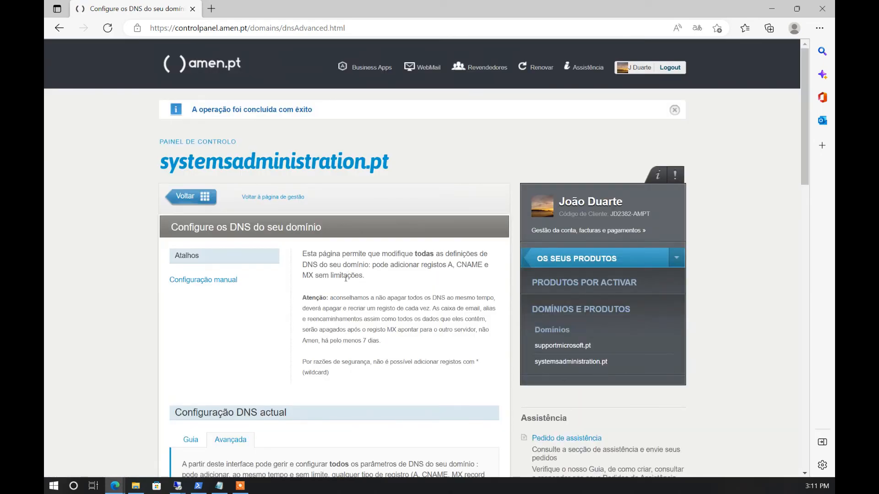
scroll(345, 277, down, 8)
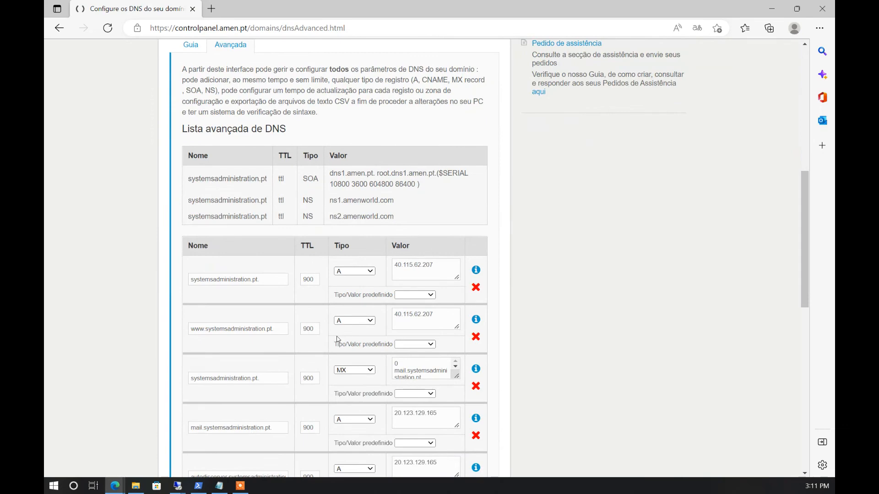
Open the whatsmydns DNS Propagation Checker in a new tab
click(215, 9)
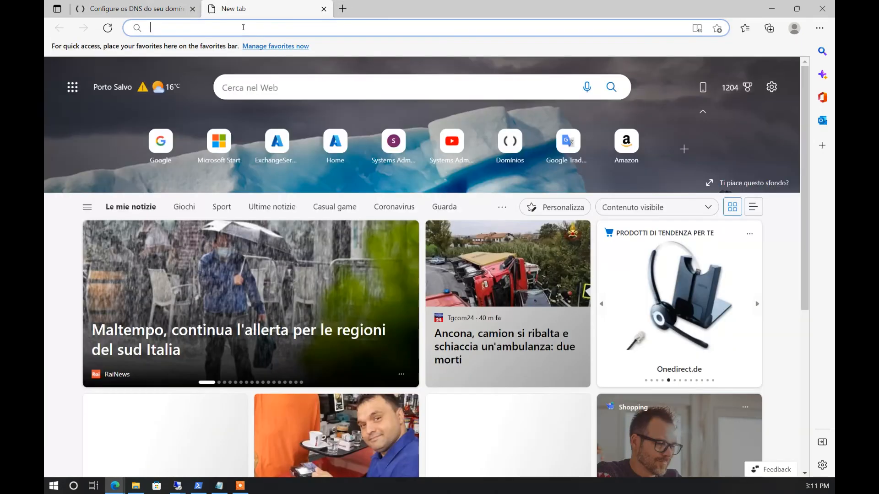
click(243, 27)
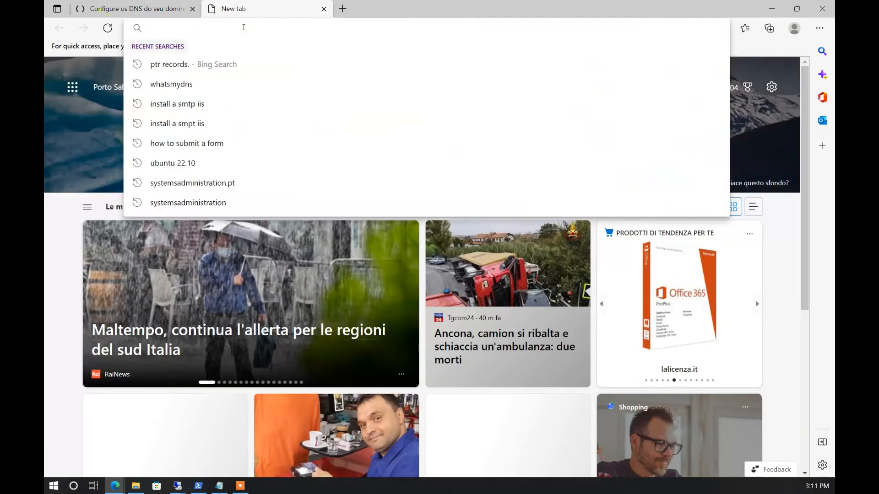
click(202, 82)
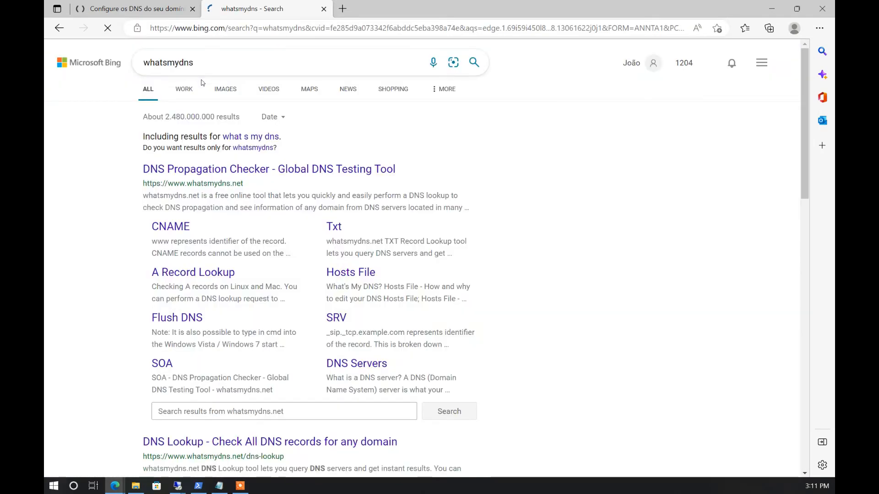
click(229, 168)
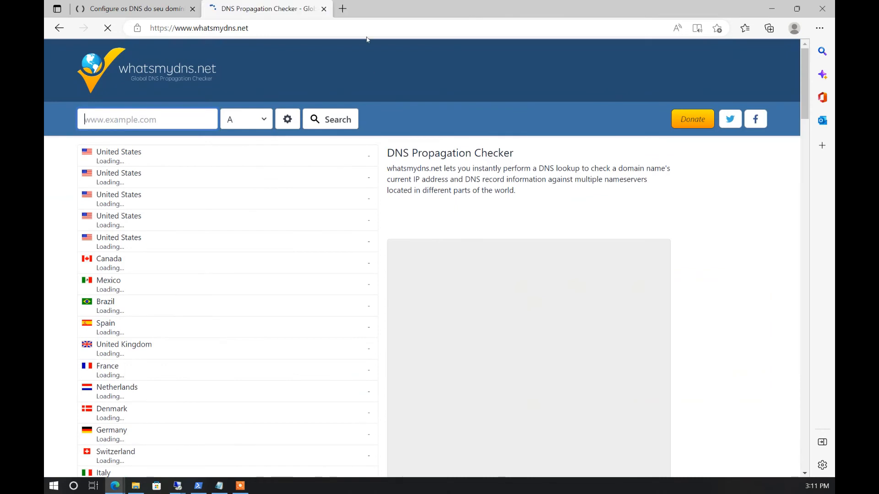
Check A-record propagation for mail.systemsadministartion.pt and review the results
click(127, 117)
text(mail)
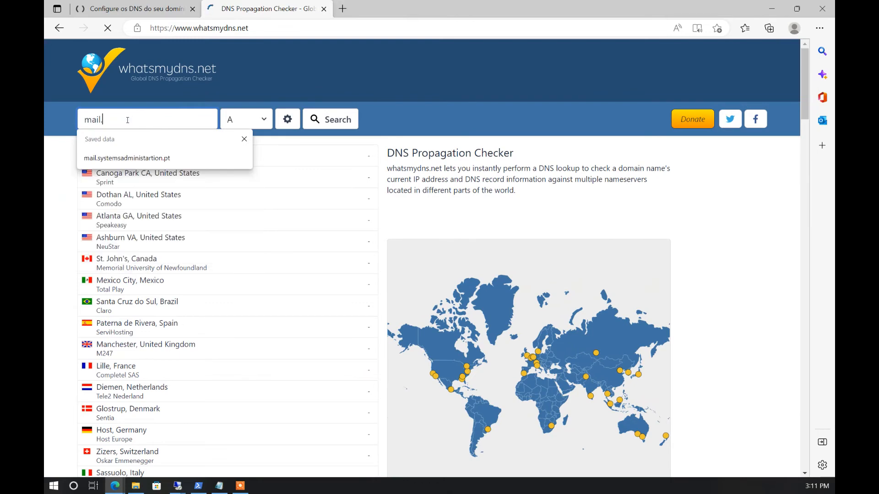
text(.)
click(129, 157)
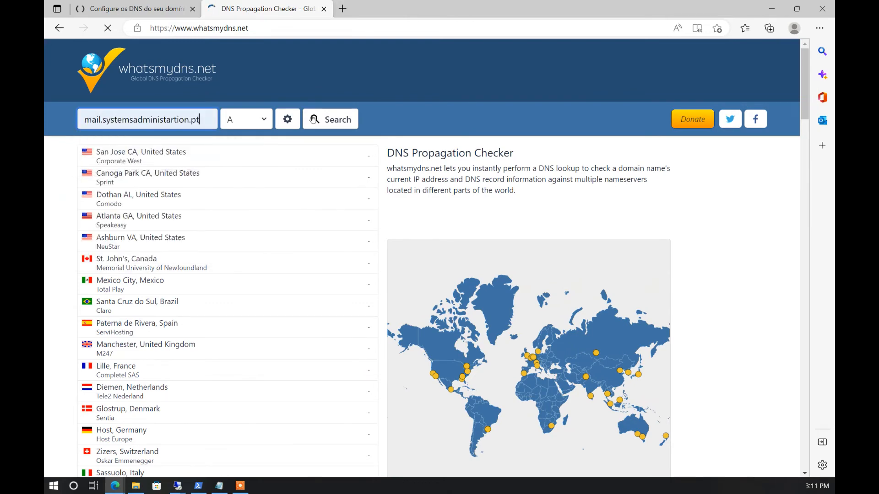
click(319, 121)
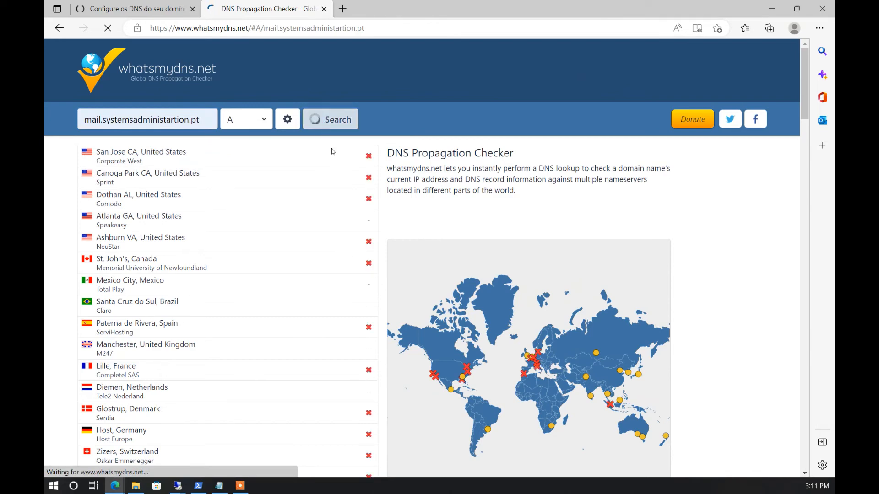
scroll(325, 298, down, 1)
scroll(325, 298, down, 2)
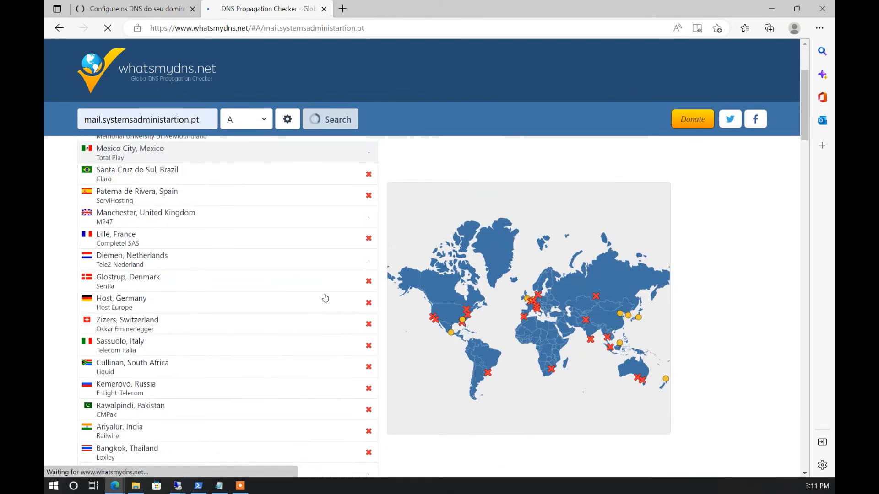
scroll(325, 298, down, 6)
scroll(325, 298, up, 8)
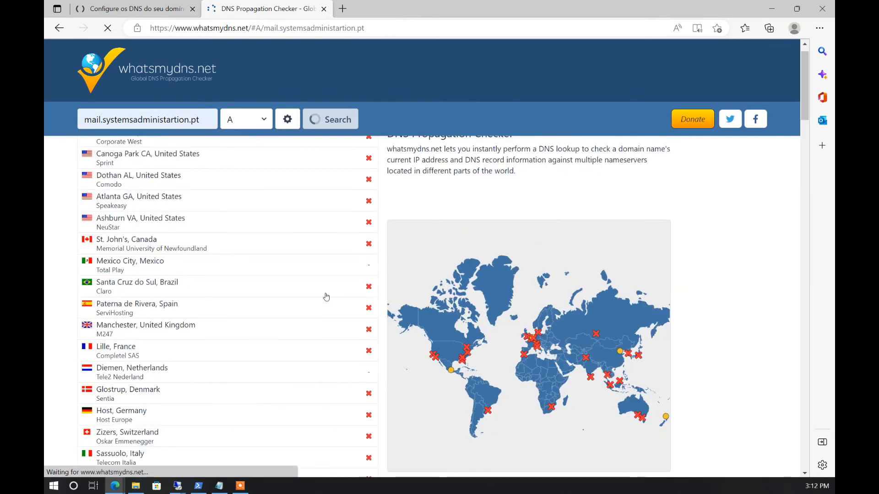
Re-apply the DNS settings in amen.pt, dismiss the no-changes warning, and return to whatsmydns
click(140, 11)
scroll(335, 247, down, 4)
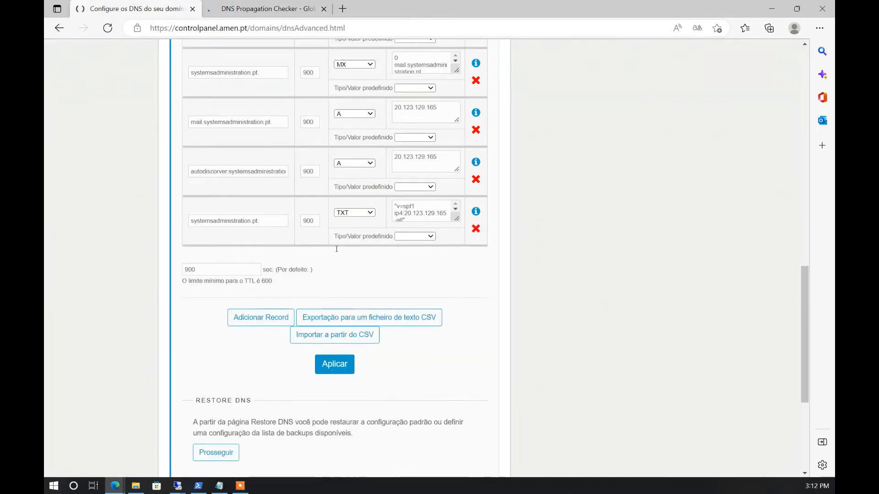
click(332, 342)
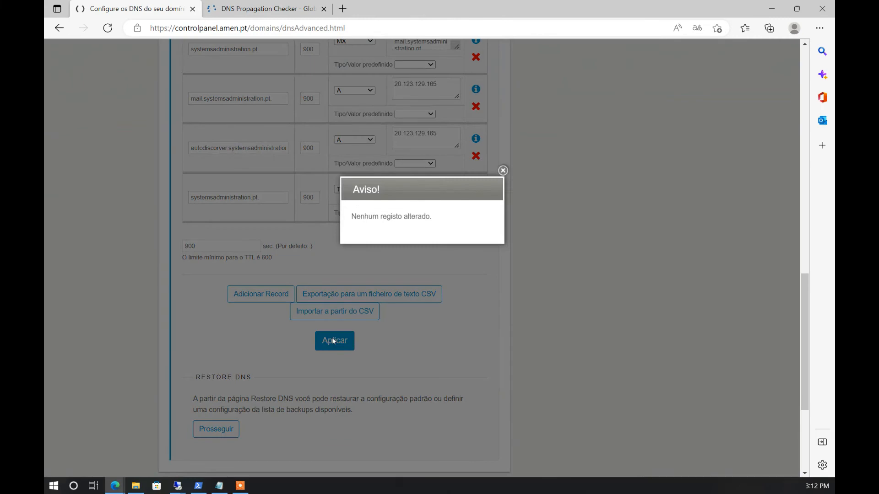
click(502, 170)
click(266, 9)
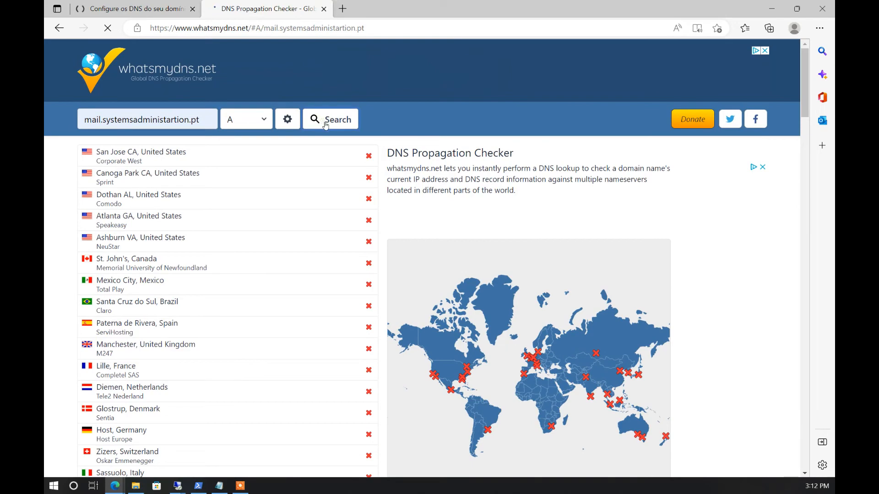
Review the failing mail host A-record results, then open a blank new tab
scroll(329, 138, down, 5)
scroll(333, 148, up, 6)
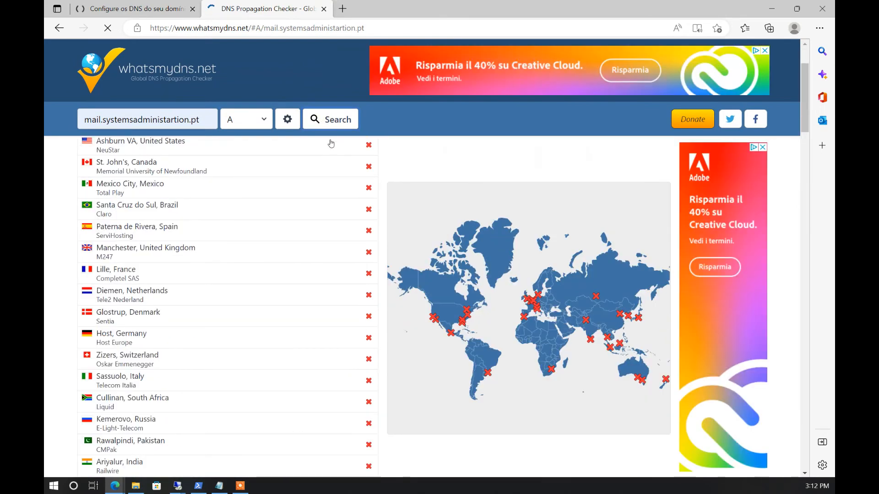
click(342, 9)
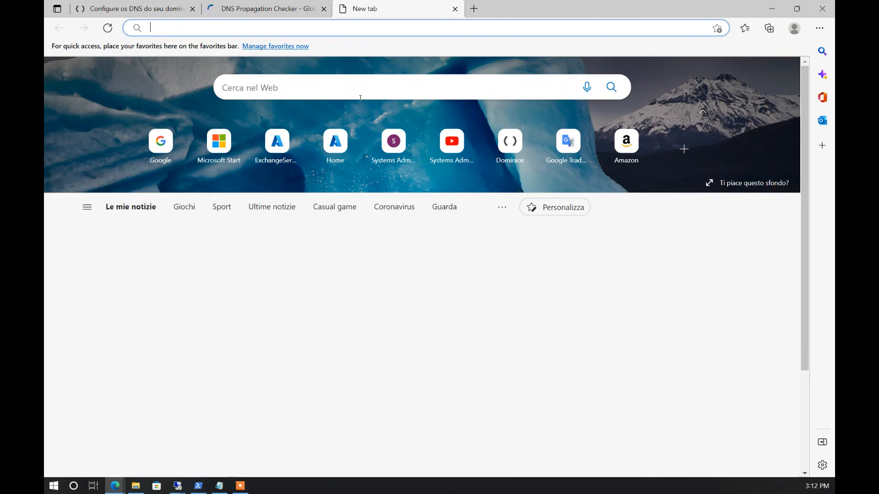
Search for mxtoolbox and open its MX Lookup Tool
text(mx)
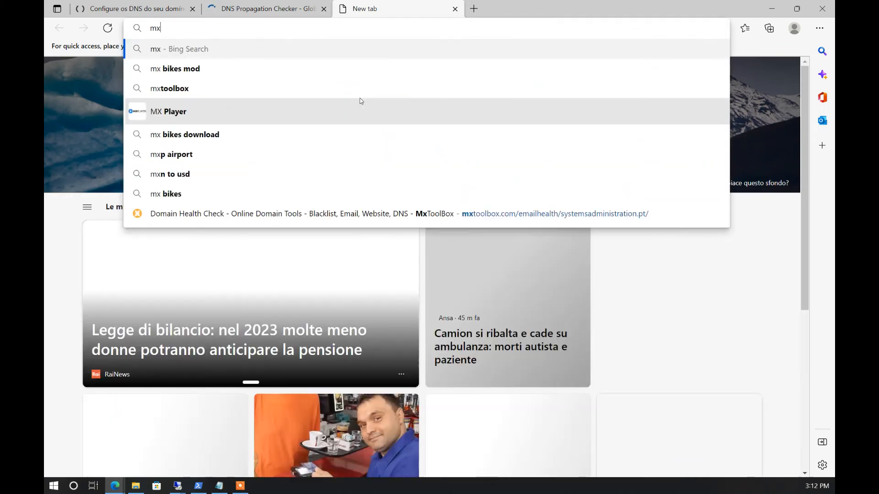
text(toolbox)
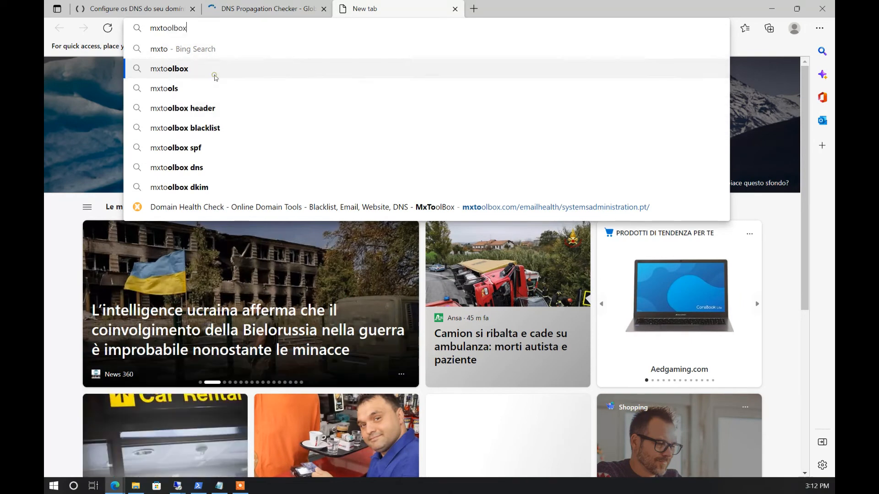
click(213, 71)
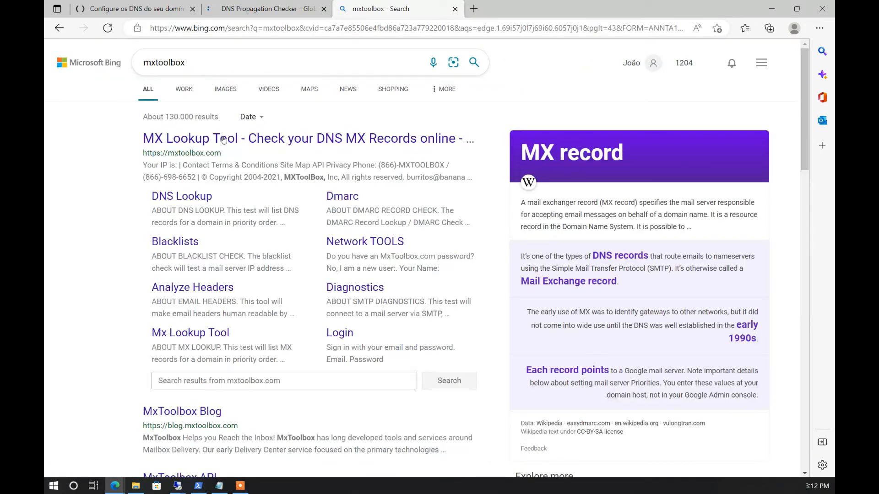
click(224, 143)
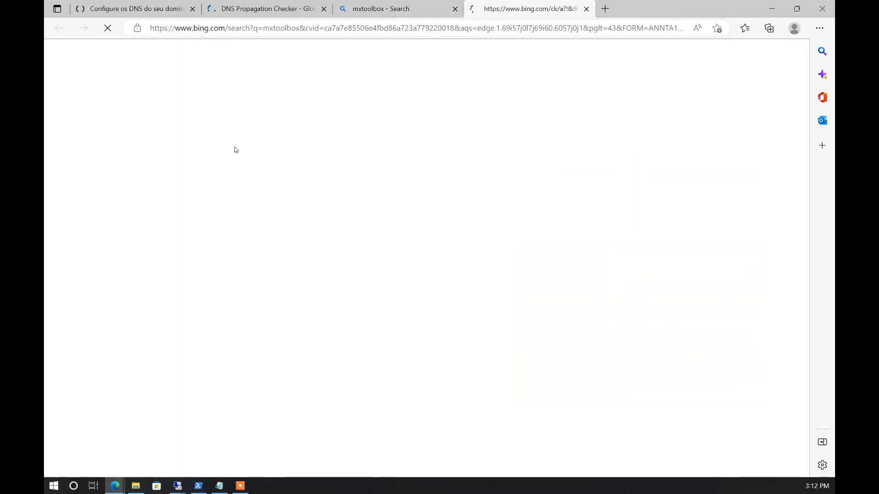
click(454, 9)
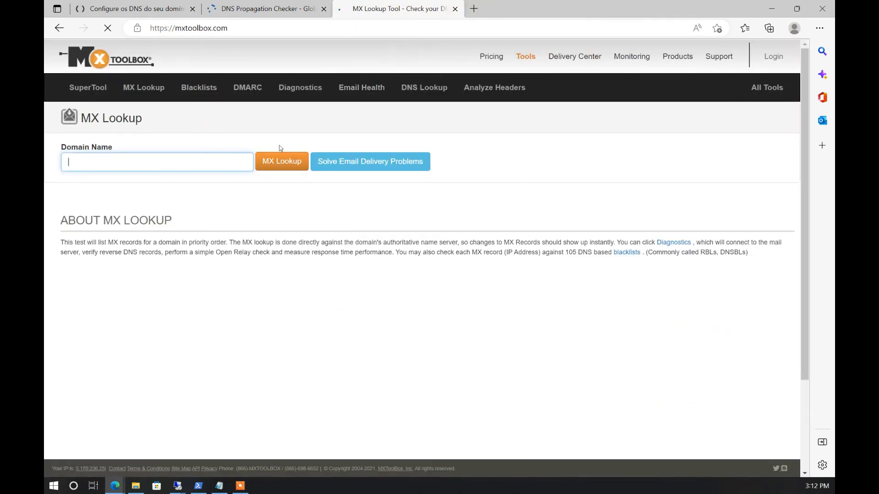
Run an MX lookup for systemsadministration.pt
click(179, 161)
text(systemsadministration.pt)
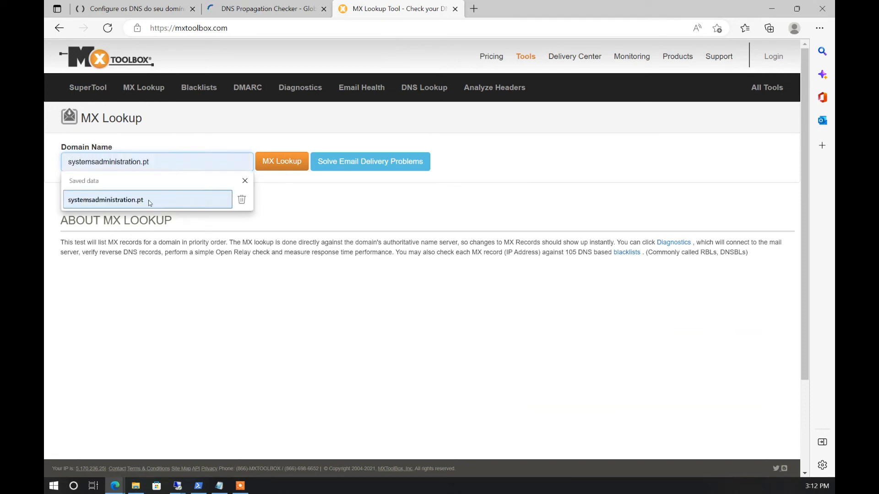
click(148, 200)
click(272, 164)
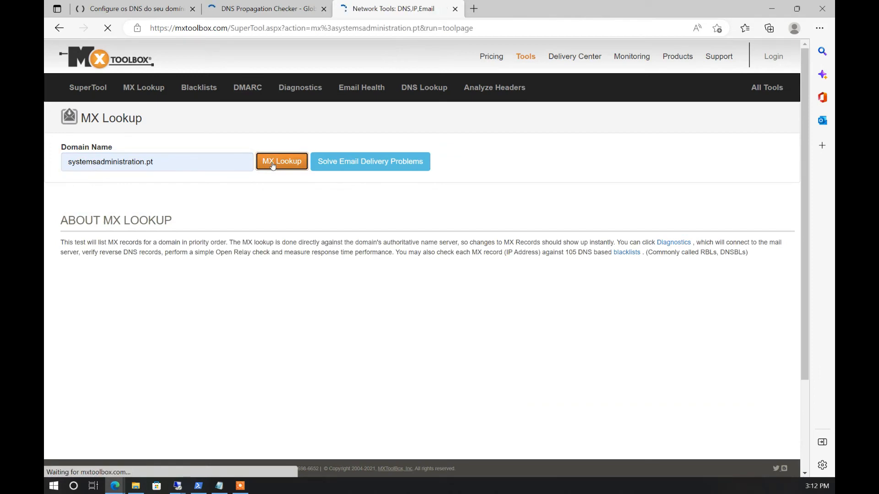
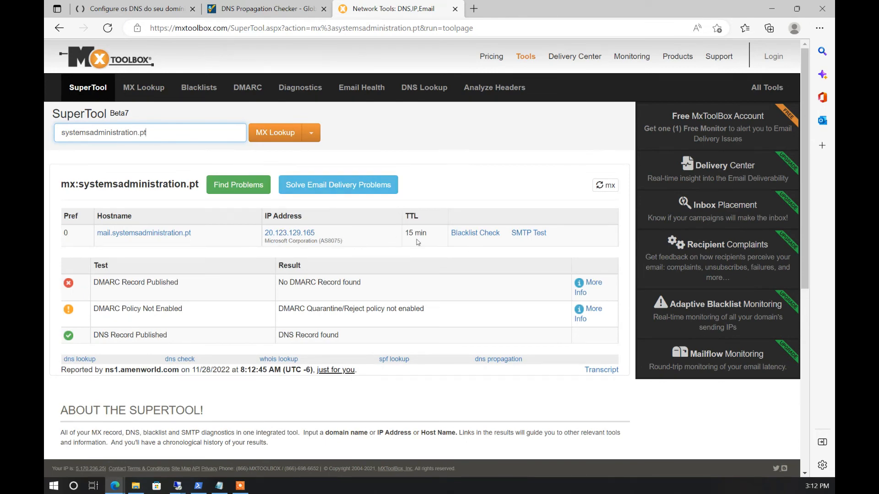
Run an SPF lookup for systemsadministration.pt (v=spf1 ip4:20.123.129.165 -all), then return to the Exchange server desktop
drag(77, 232, 63, 233)
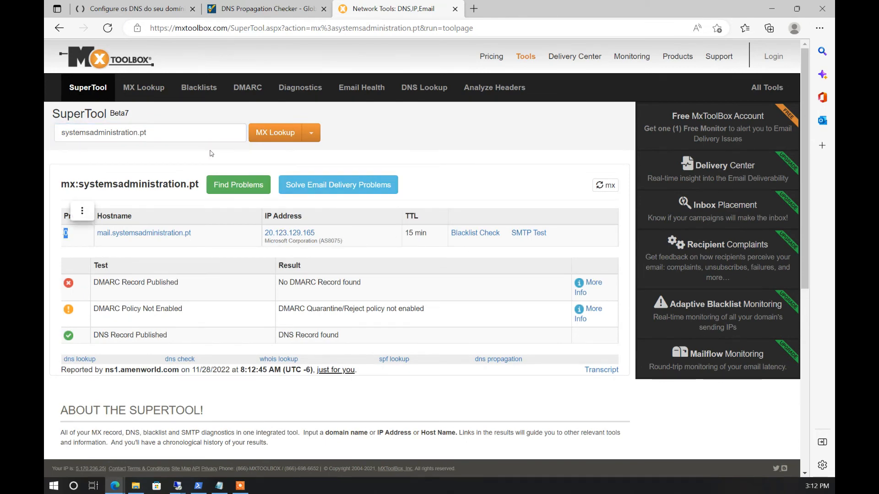
click(311, 133)
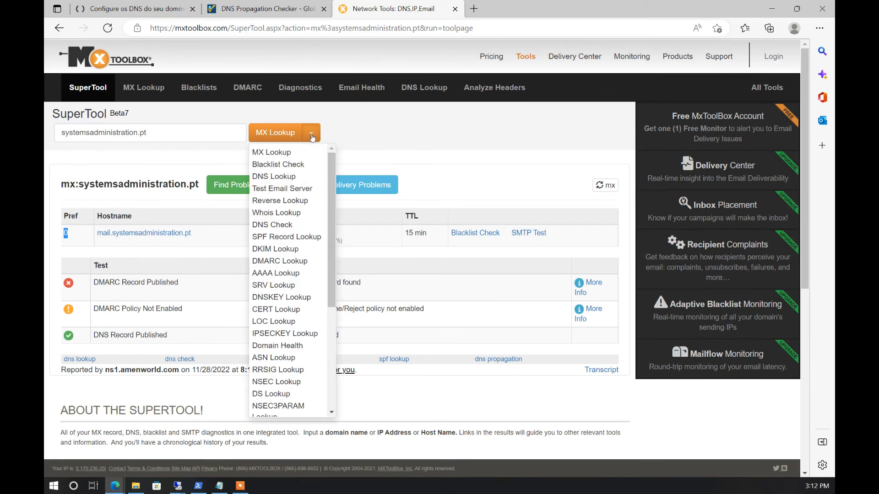
click(290, 237)
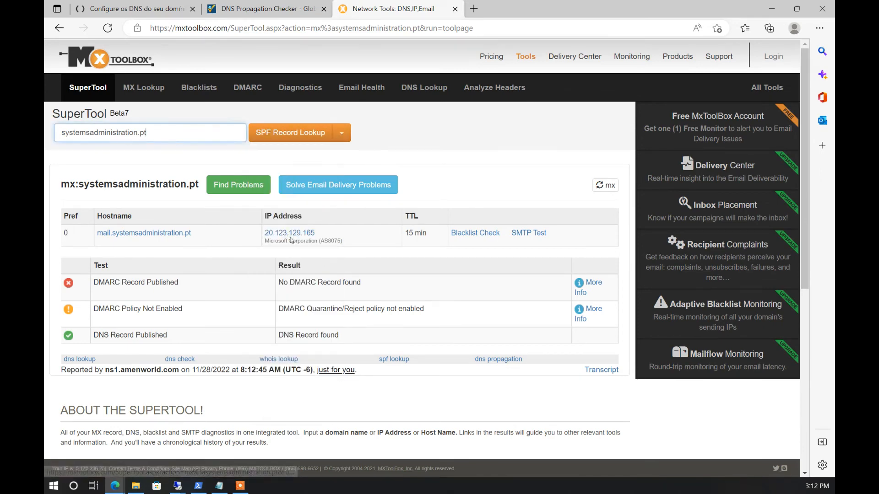
click(281, 138)
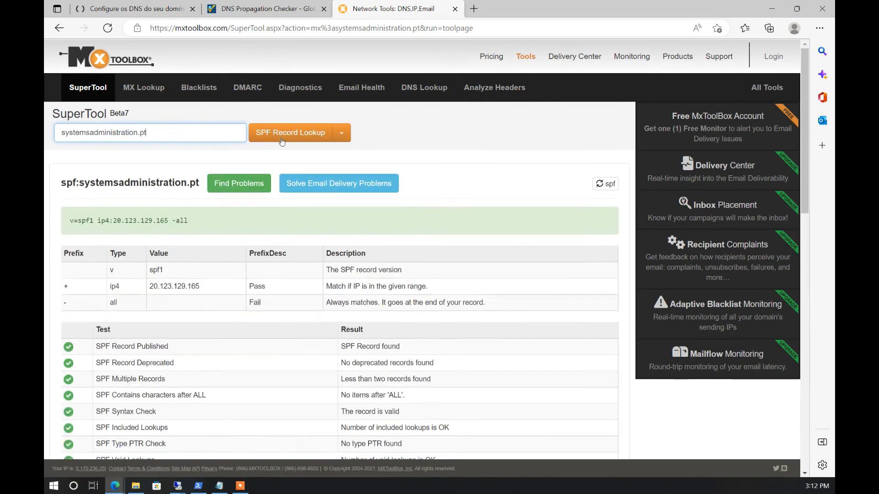
drag(217, 222, 69, 223)
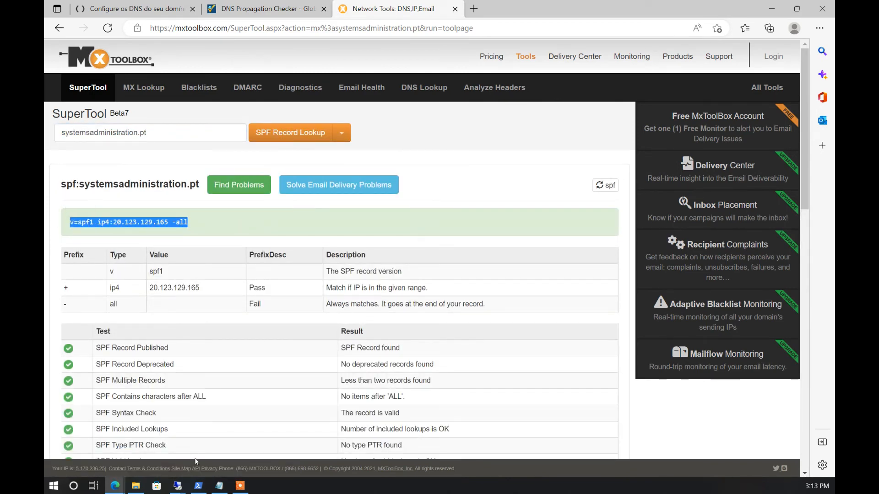
mouse_move(181, 488)
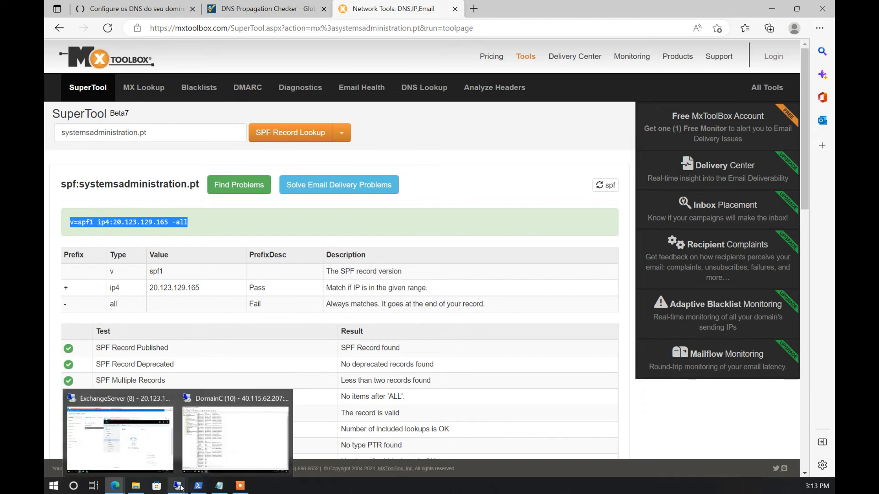
click(169, 464)
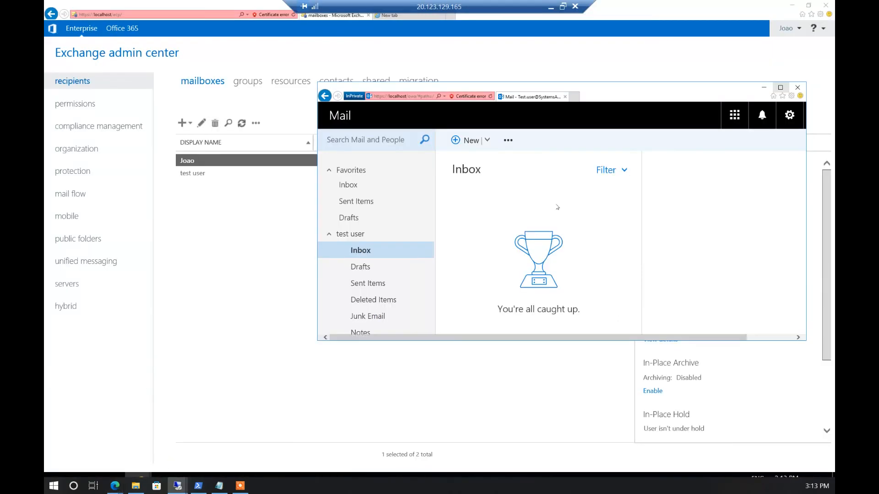
Start a new Outlook message to the Gmail test address with subject 'sads'
click(472, 142)
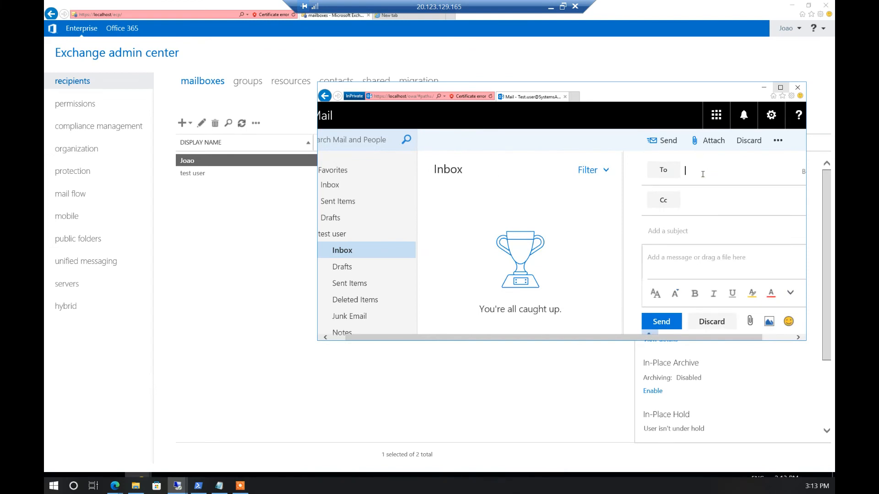
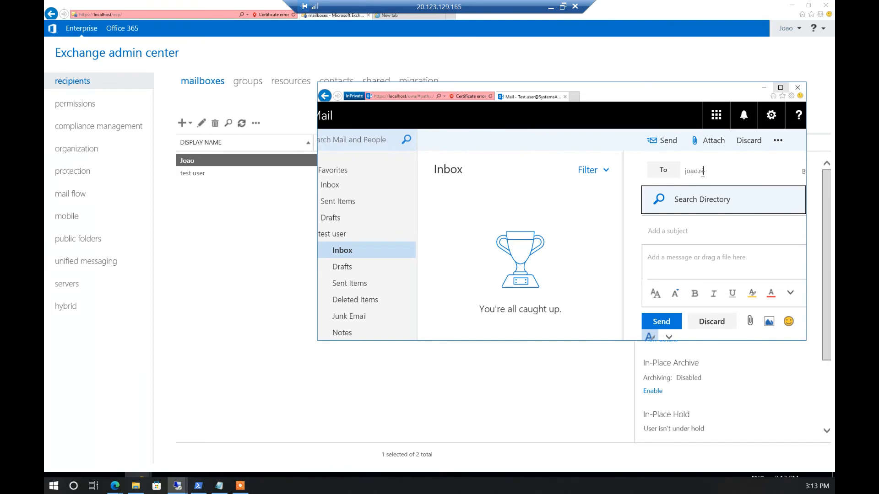
key(Return)
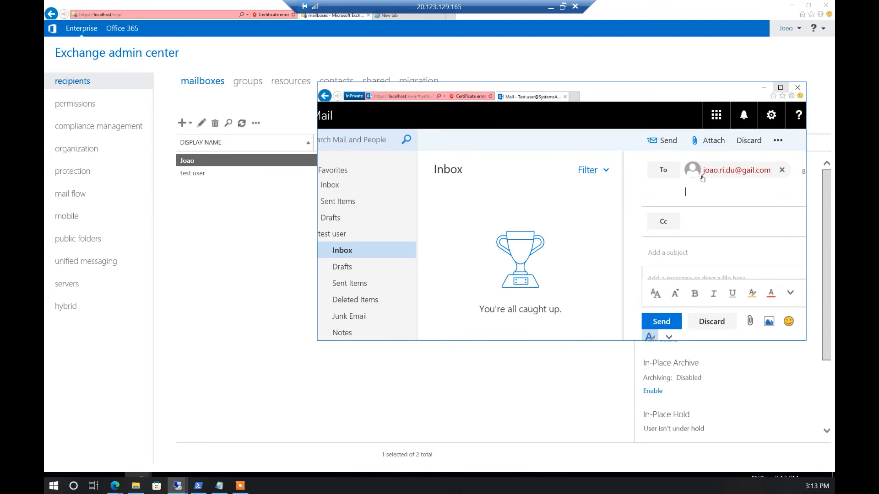
click(727, 251)
text(sads)
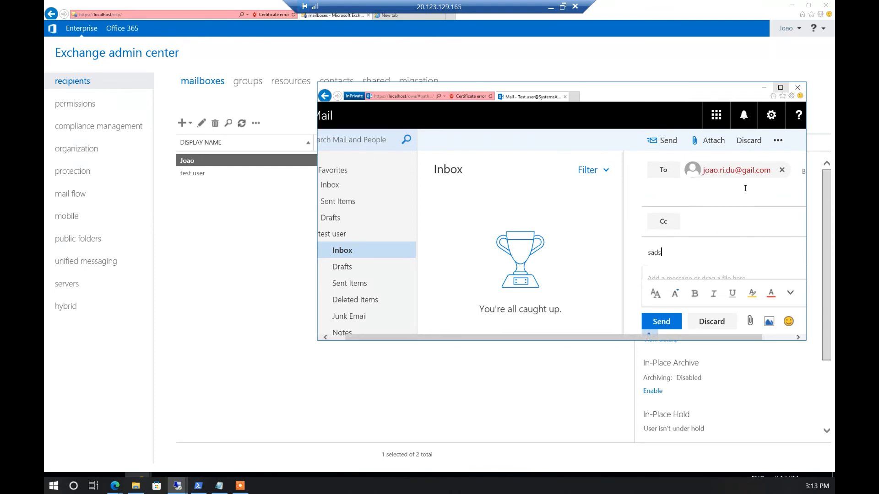
Replace the misspelled recipient with the correct gmail.com address
click(744, 176)
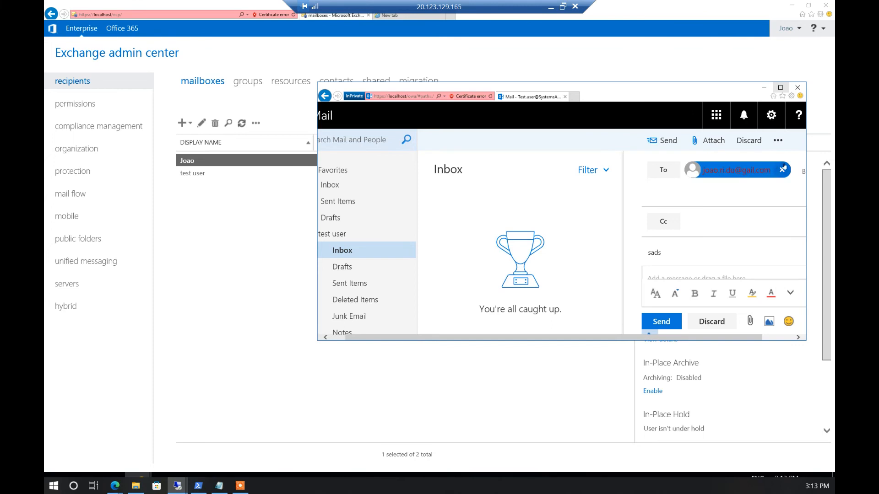
click(781, 171)
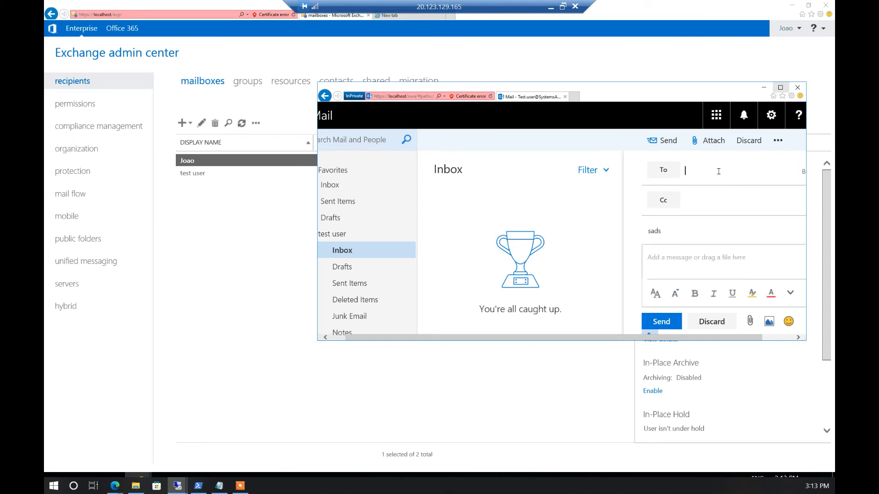
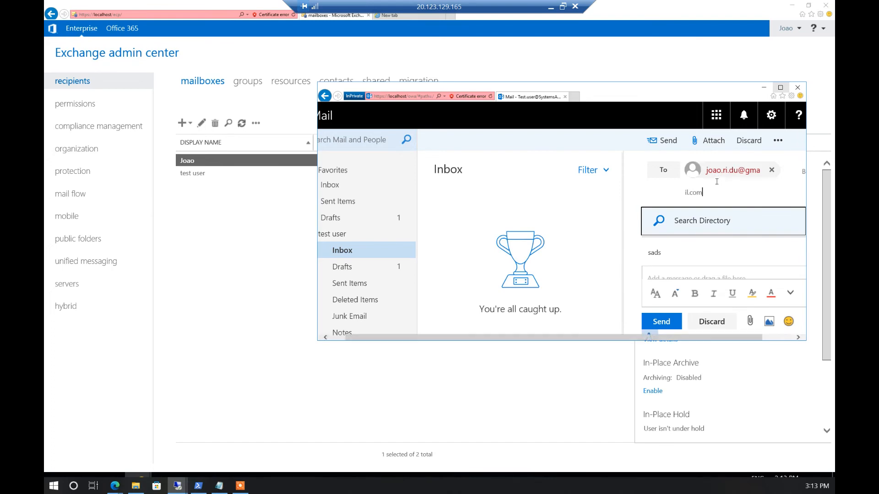
click(751, 173)
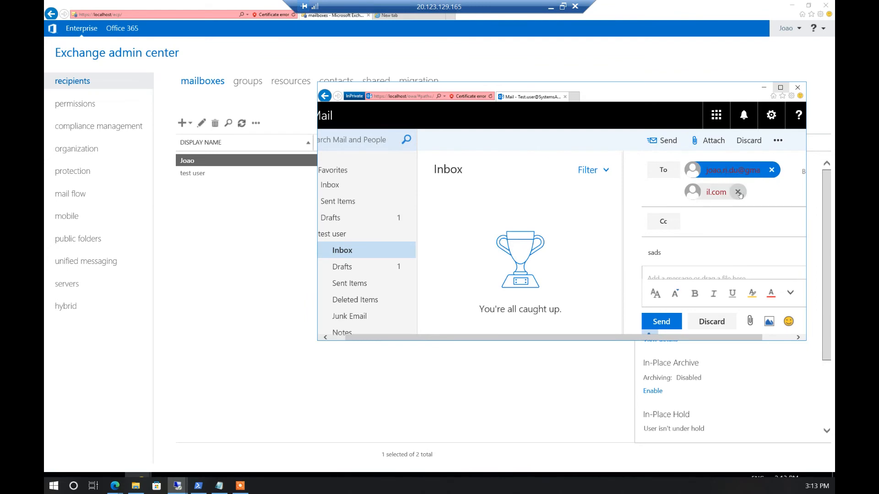
click(738, 192)
right_click(745, 176)
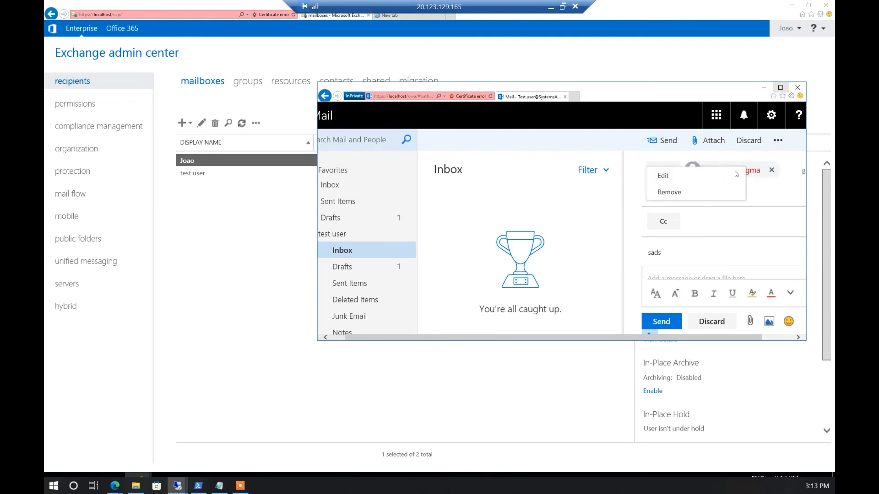
click(720, 176)
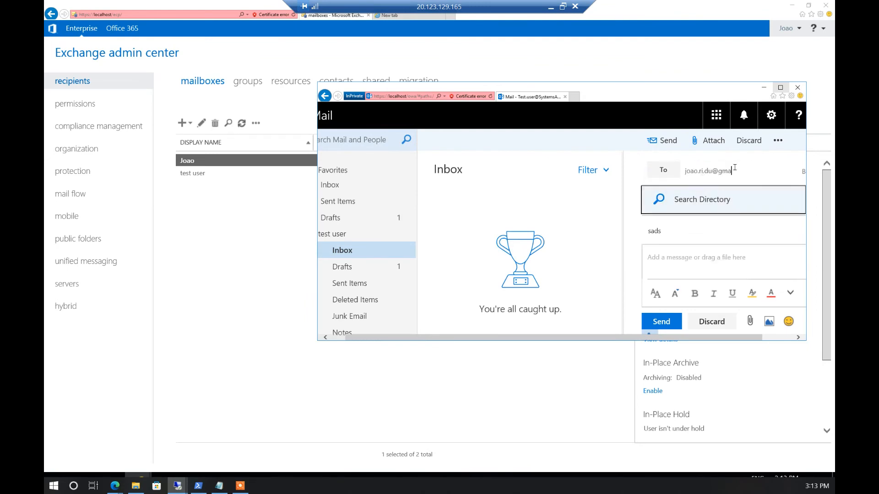
text(il.com)
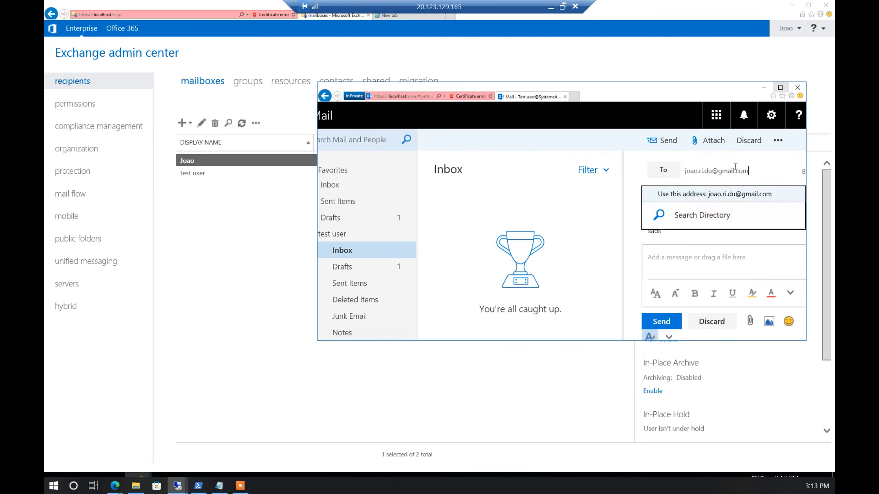
key(Return)
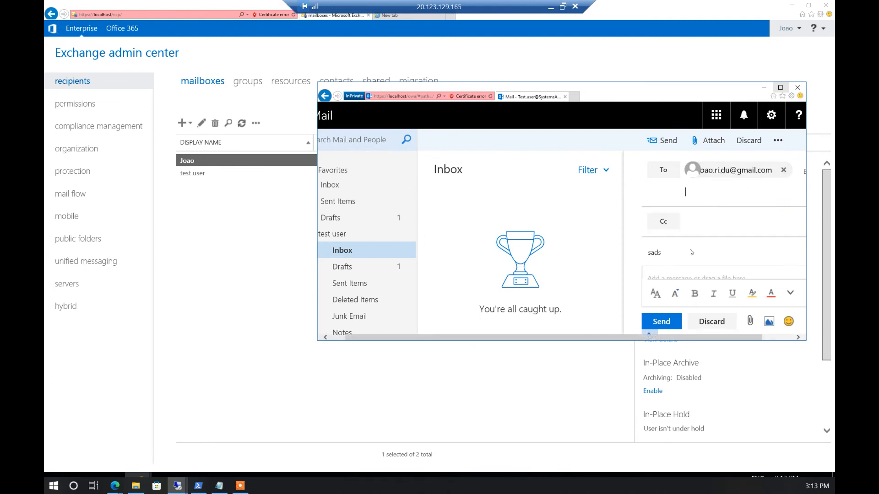
Change the message subject to 'test message 1'
click(687, 276)
drag(673, 198, 643, 200)
text(teste)
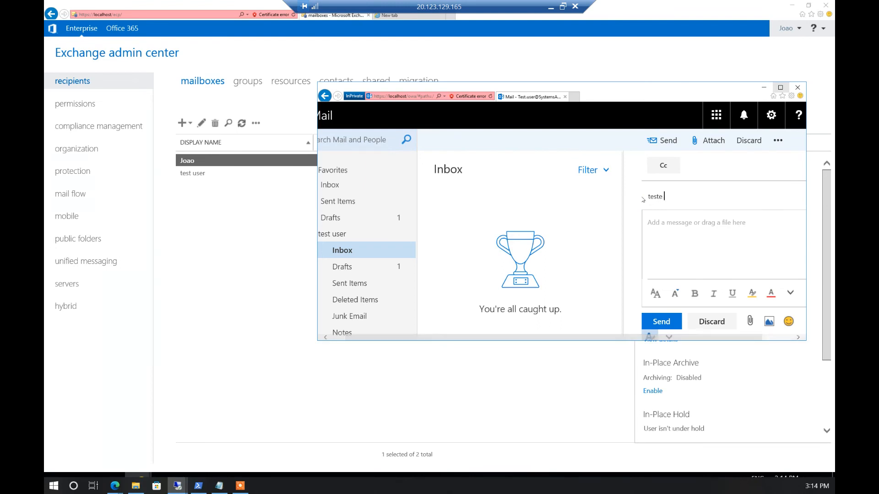
key(BackSpace)
text(me)
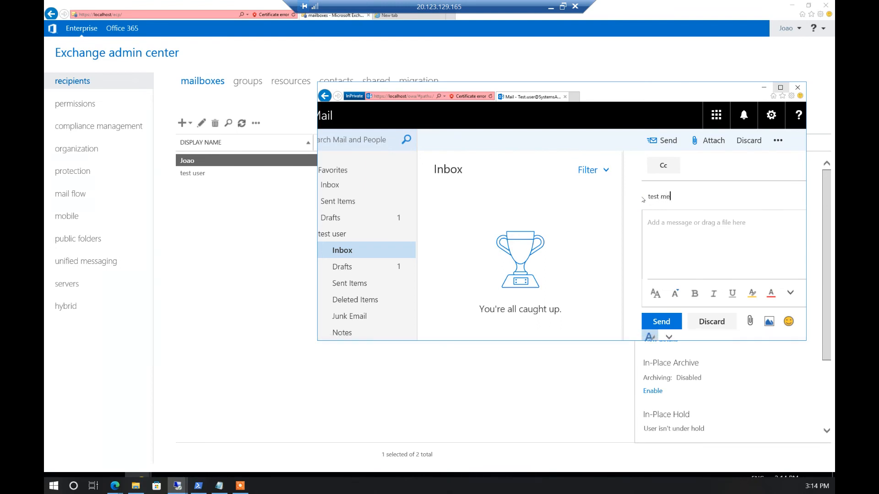
text(ssage 1)
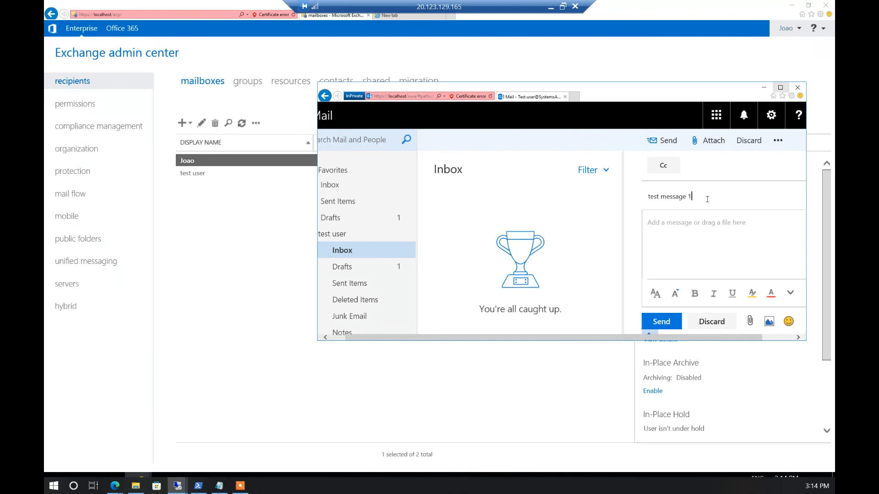
Copy the subject into the body and send the message
drag(708, 199, 645, 197)
key(ctrl+c)
click(645, 227)
key(ctrl+v)
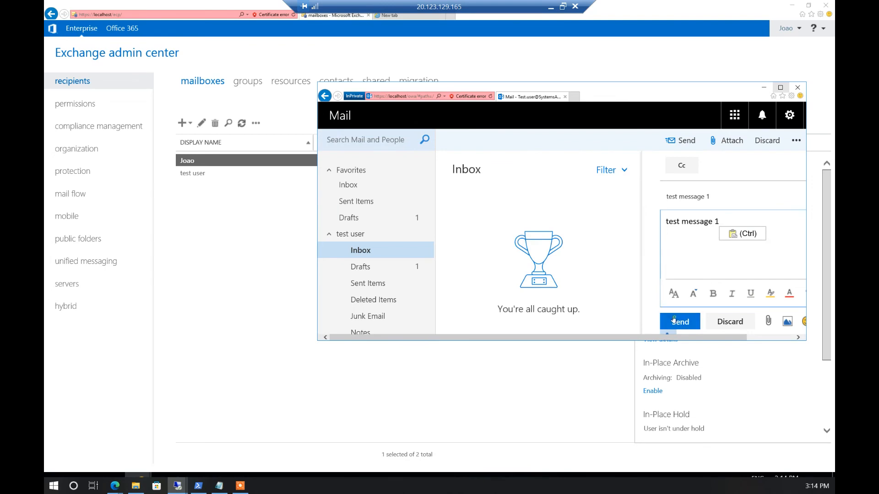
click(674, 320)
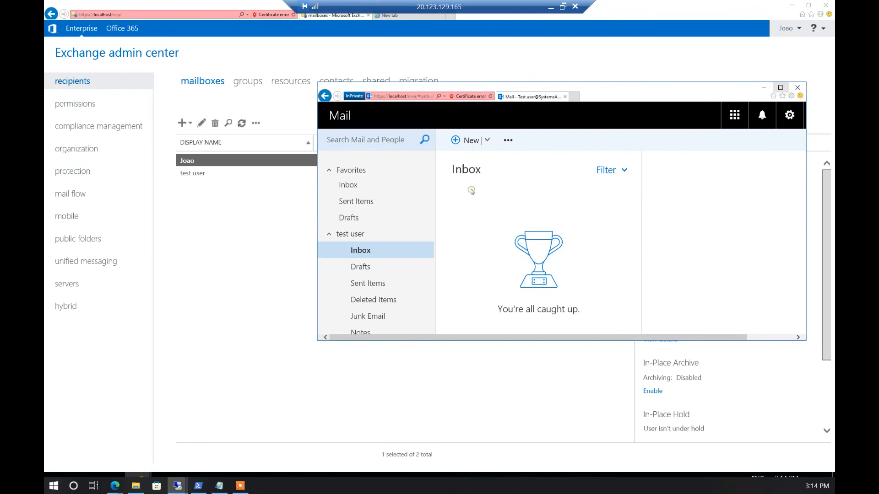
click(265, 202)
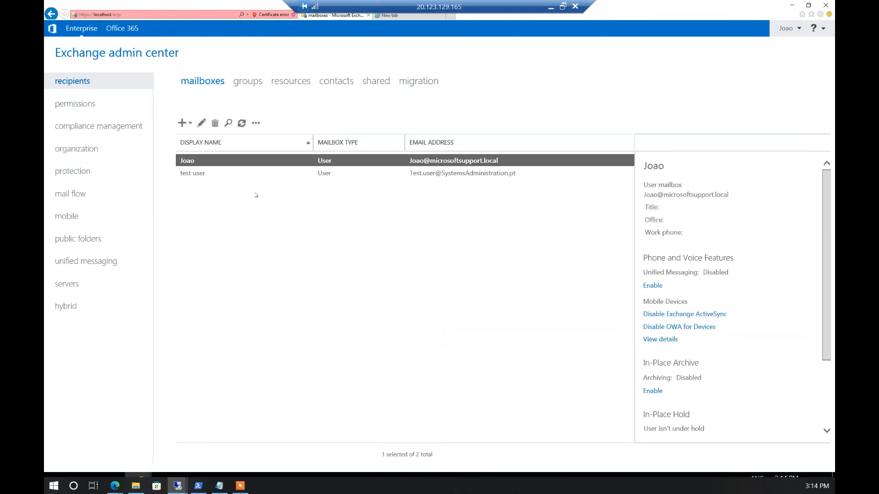
Search mail flow delivery reports for the test user mailbox
click(82, 194)
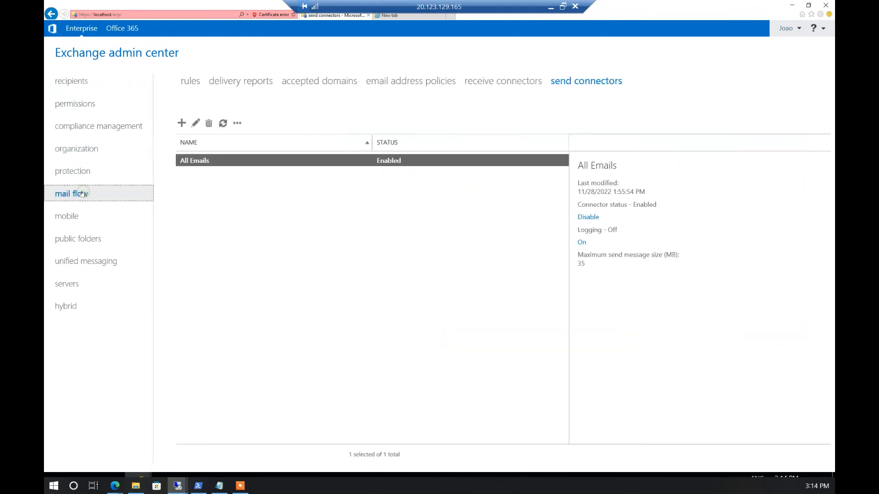
click(242, 84)
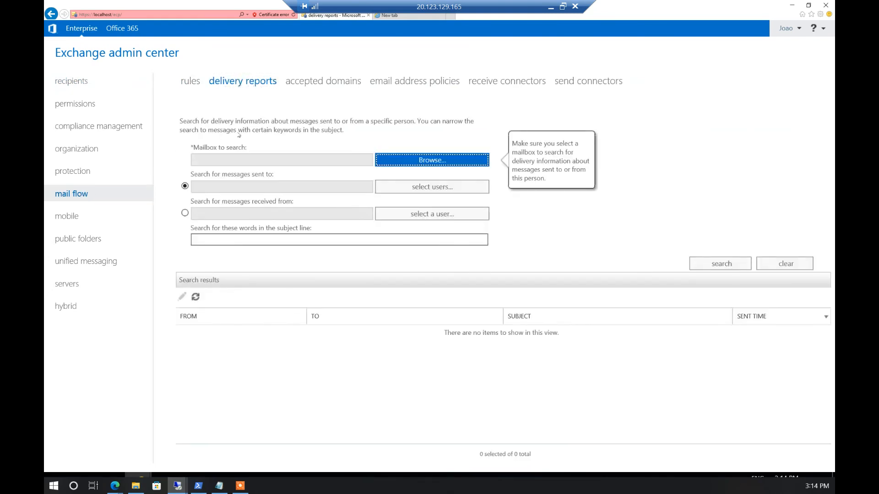
click(404, 161)
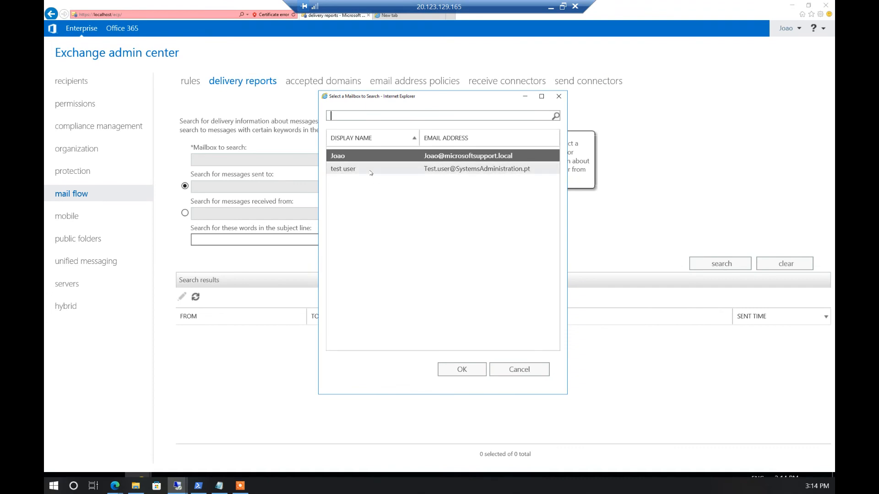
click(372, 169)
click(461, 370)
click(706, 260)
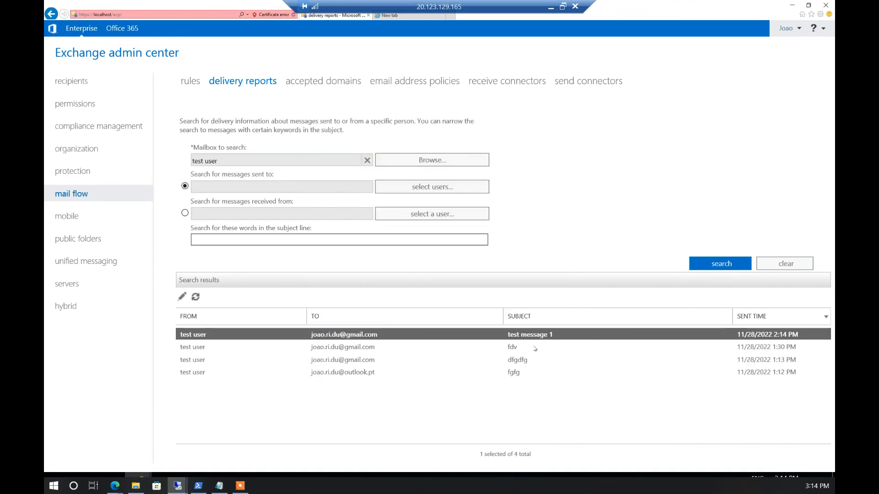
Open the 'test message 1' delivery report, confirm the hand-off, and return to recipients
double_click(344, 336)
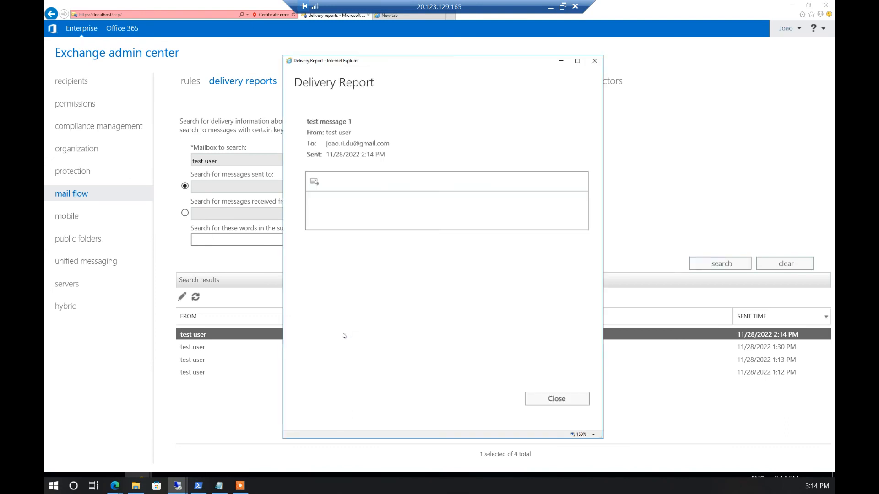
click(422, 69)
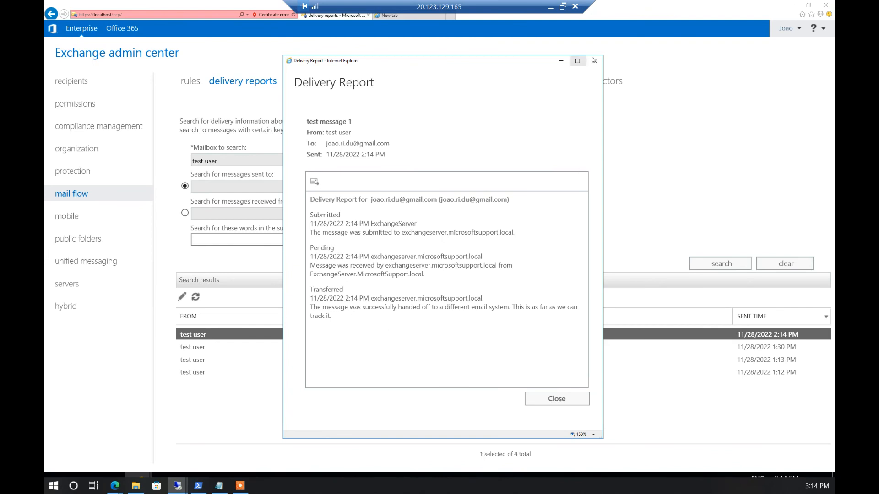
click(595, 61)
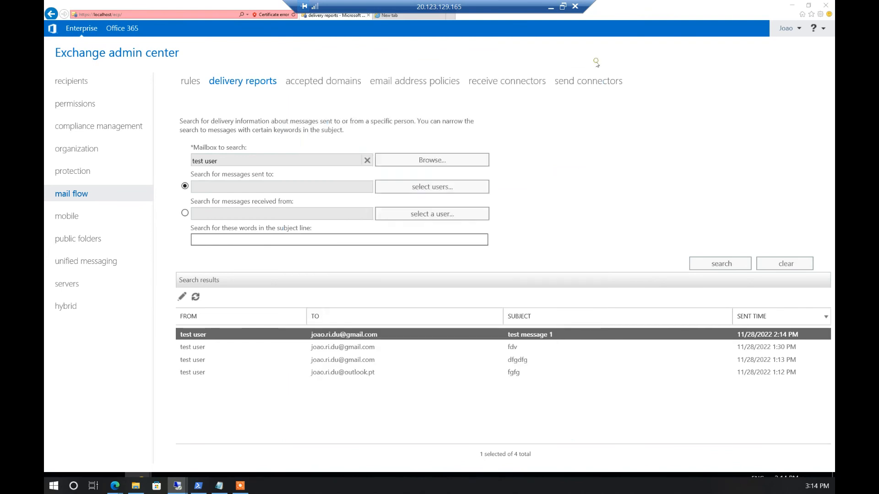
click(71, 85)
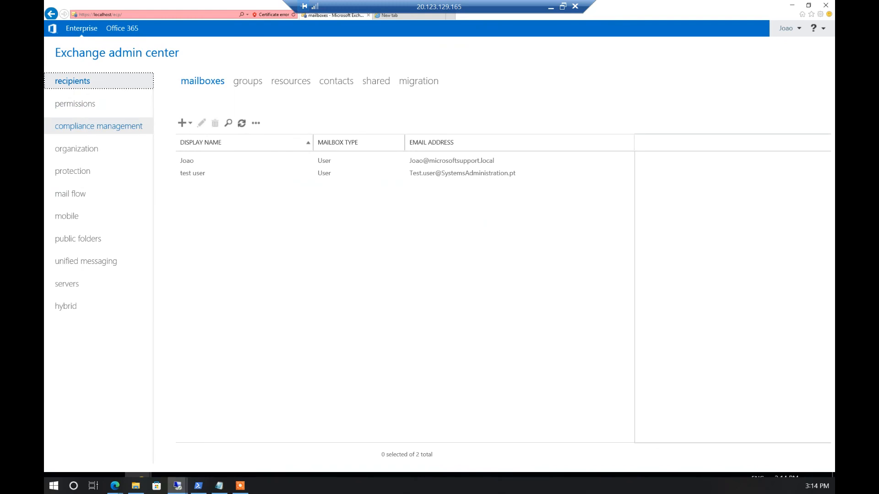
key(alt+Tab)
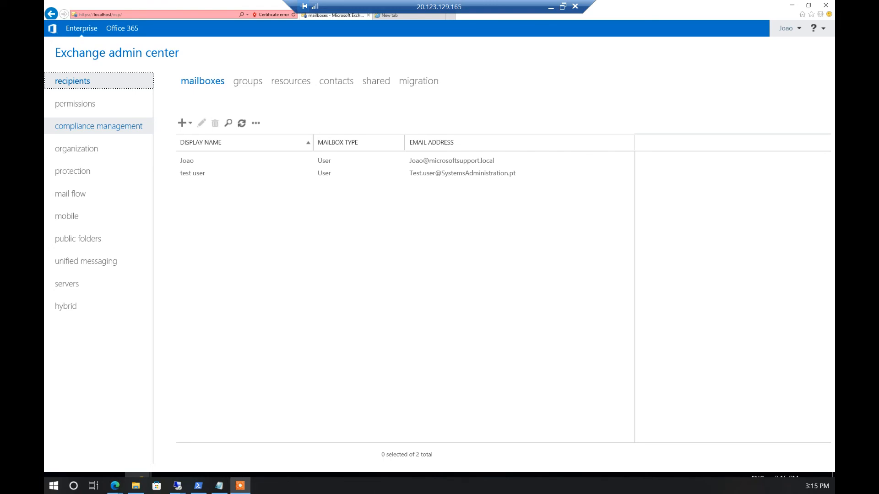
Open 'test message 1' in Gmail and send a reply saying 'Hello'
click(115, 485)
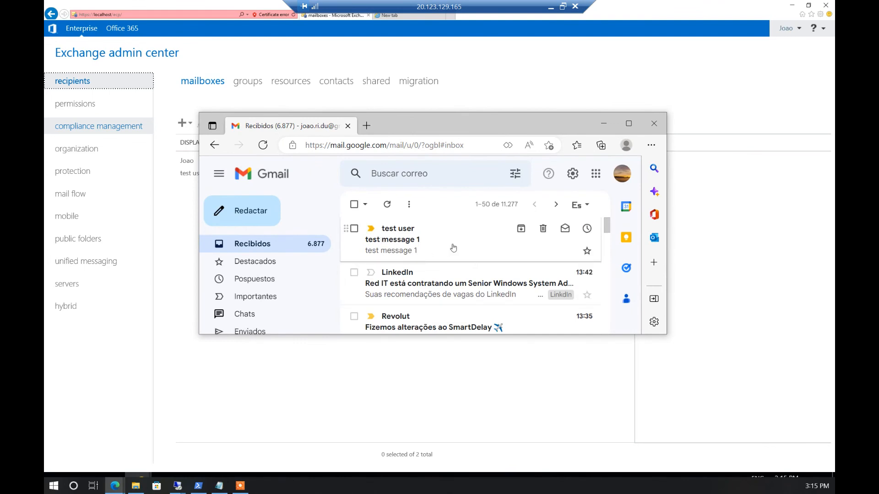
click(418, 240)
scroll(453, 271, down, 1)
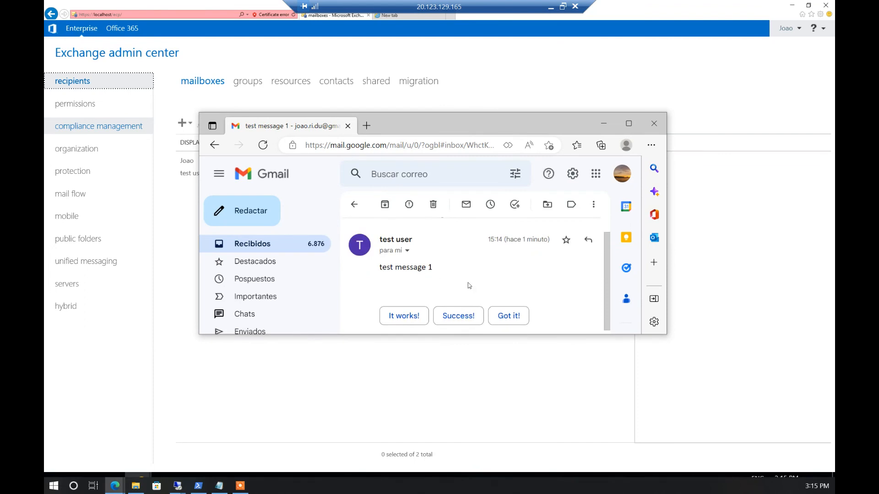
scroll(469, 286, down, 2)
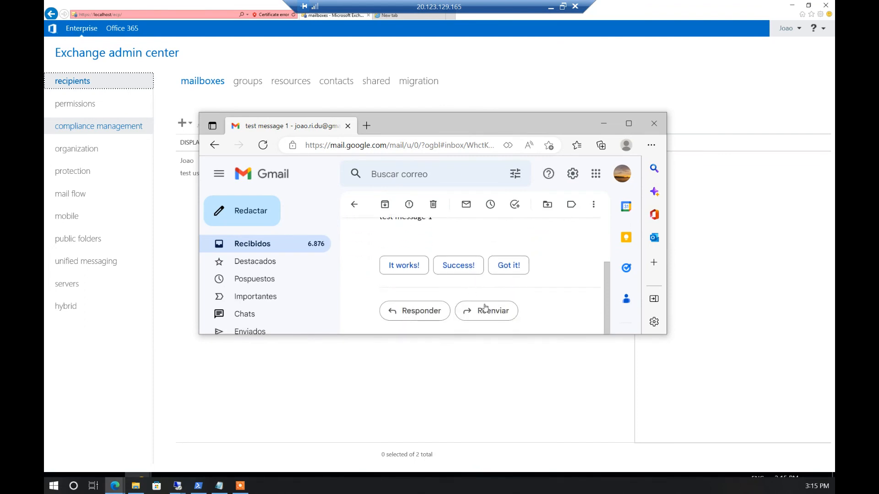
click(410, 314)
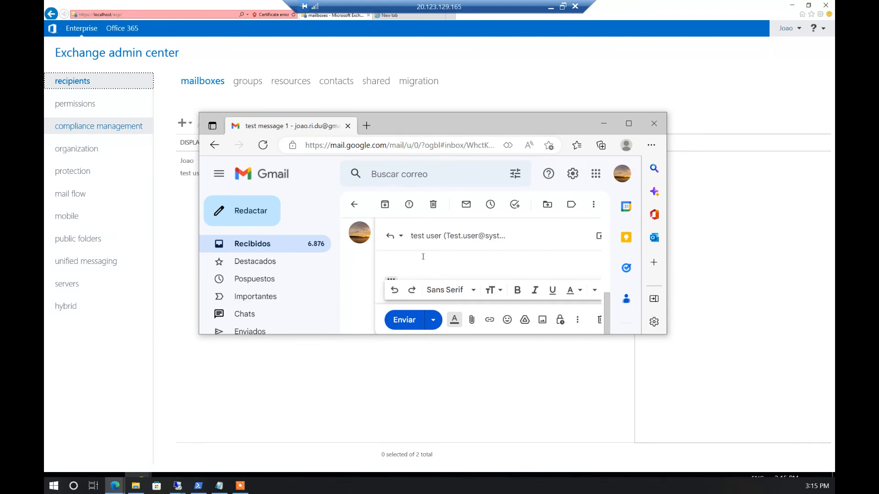
text(Hello)
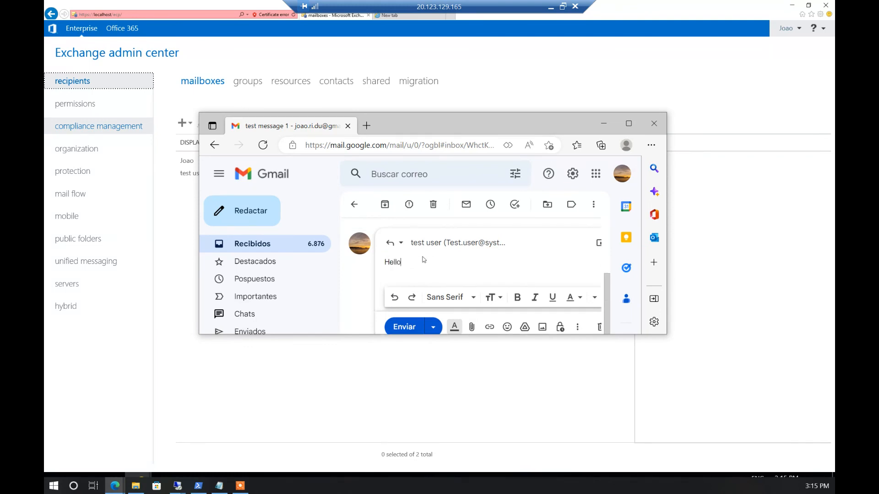
click(412, 331)
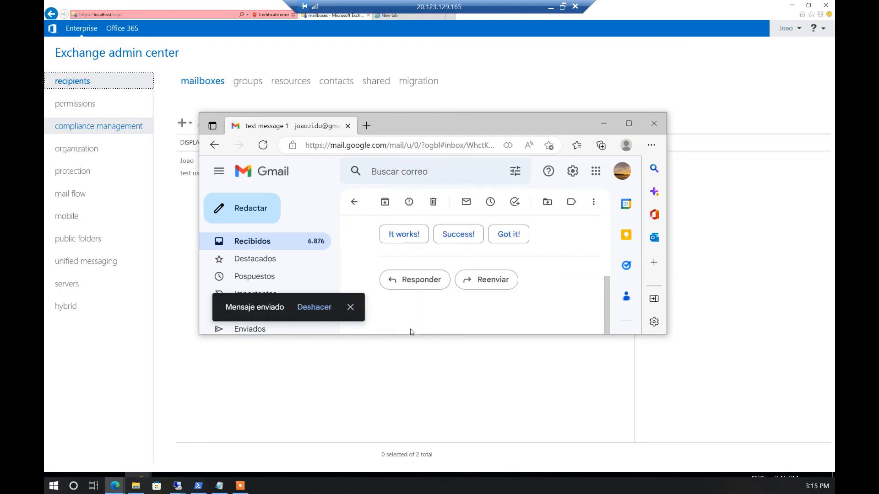
Open the 'Re: test message 1' Gmail reply in the test user's OWA Inbox
drag(523, 120, 46, 110)
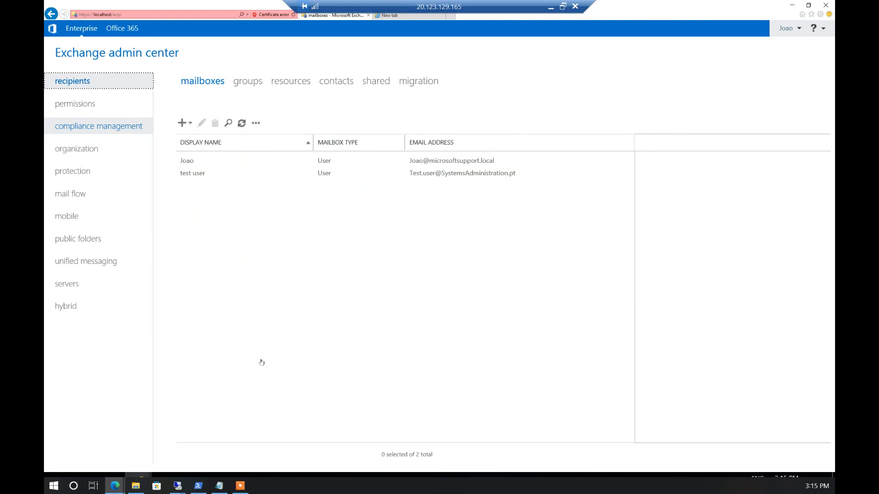
mouse_move(114, 488)
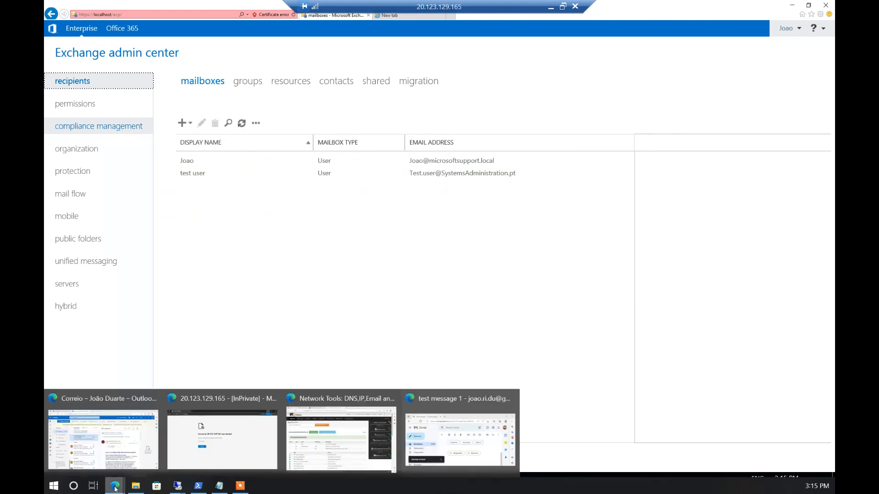
mouse_move(387, 440)
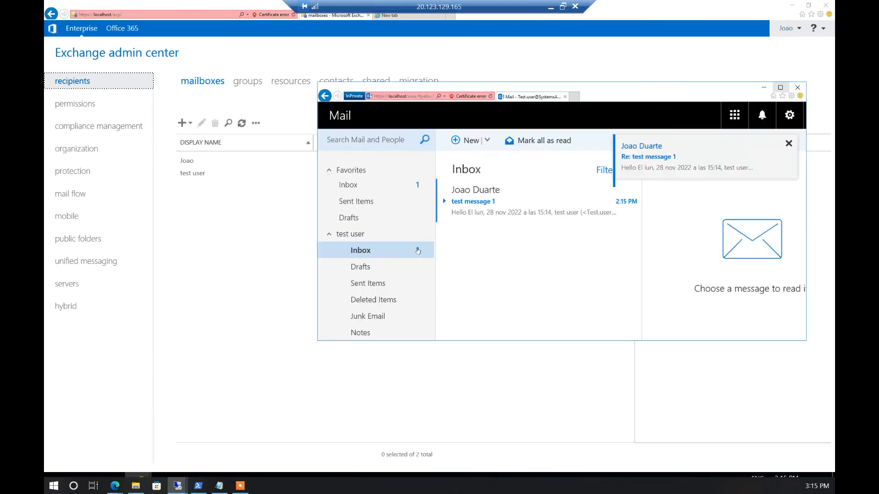
click(454, 218)
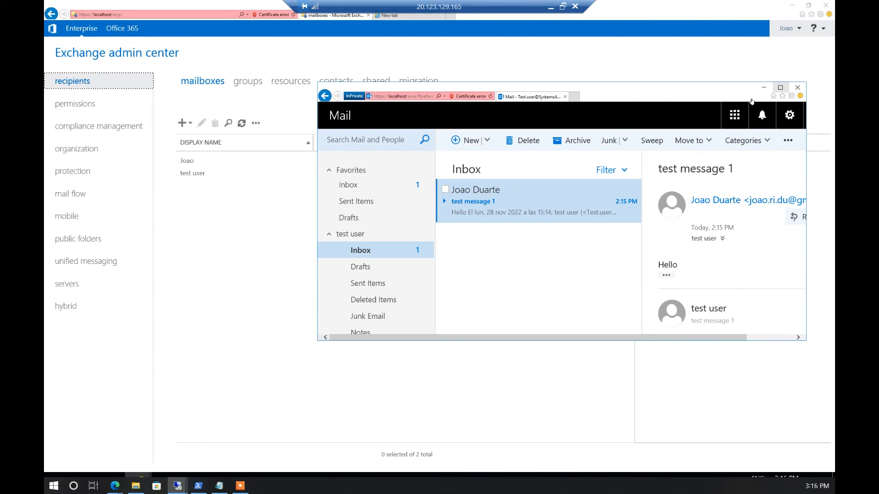
click(388, 98)
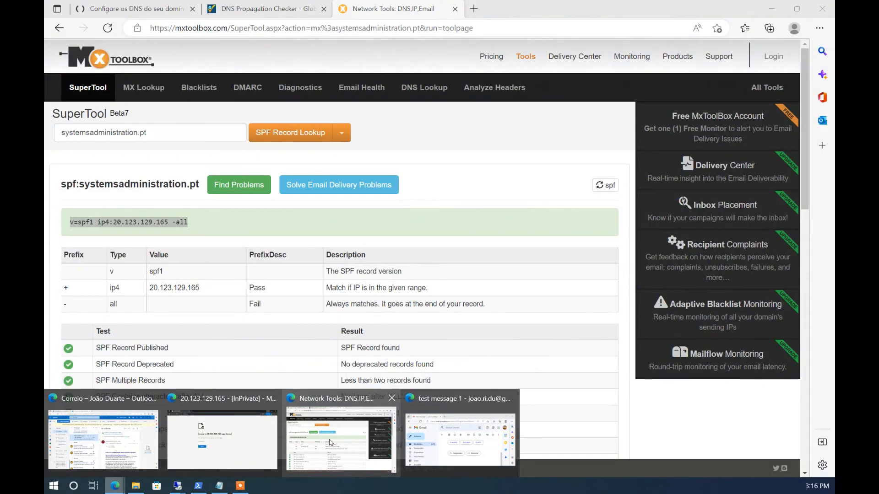
In a new Edge tab, go to systemsadministration.pt/owa
click(341, 439)
click(474, 8)
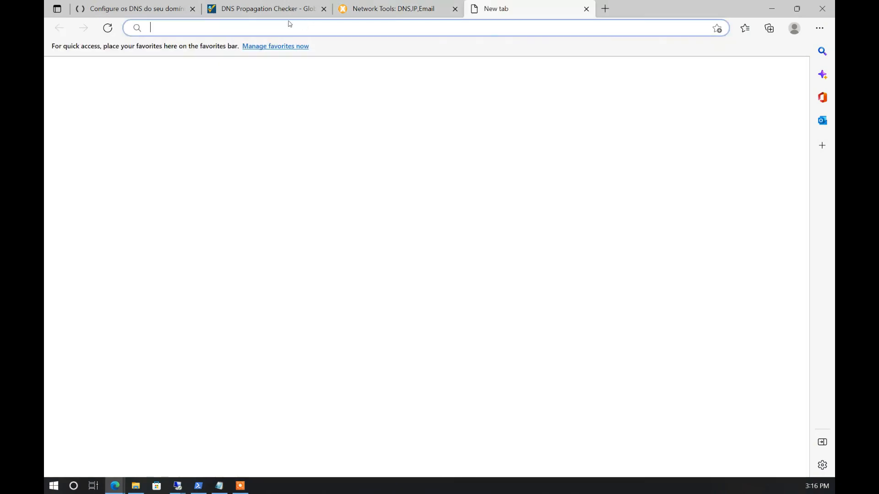
click(284, 30)
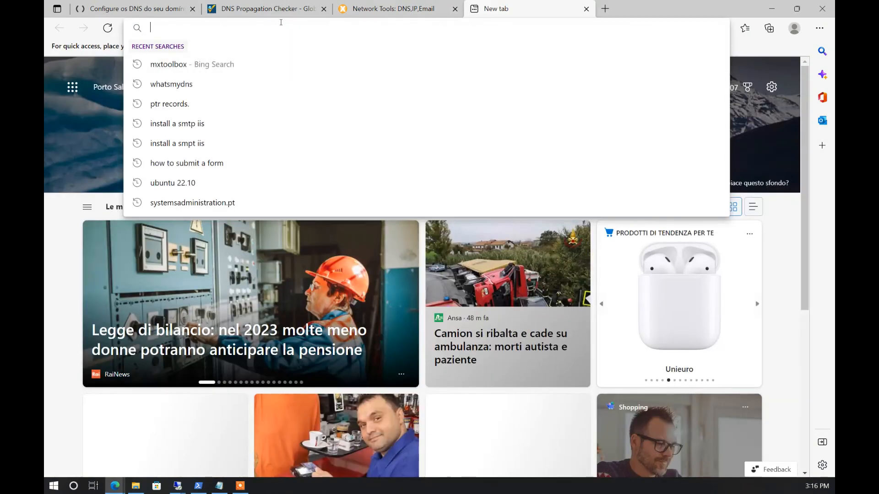
text(systemsadministration.pt)
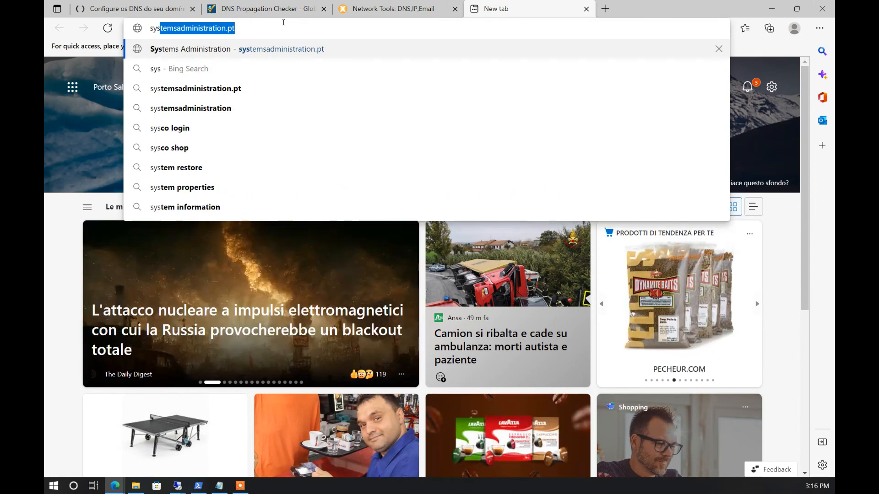
key(Right)
text(\)
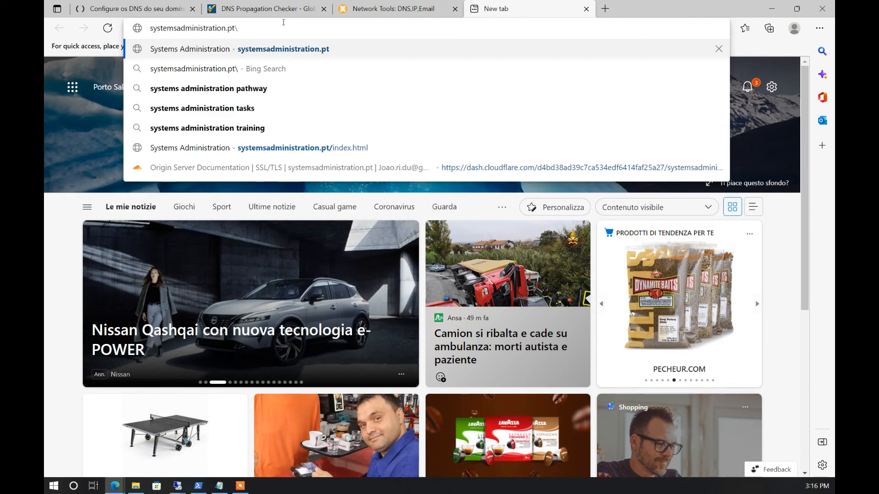
text(owa)
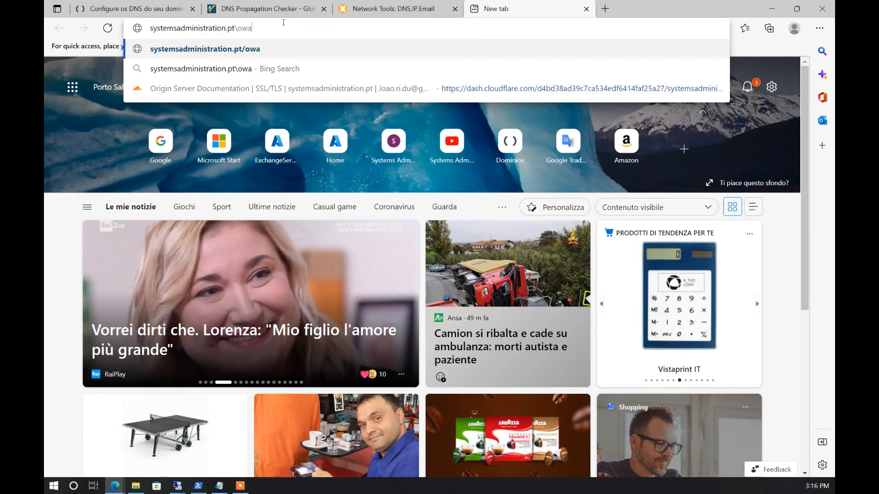
key(Return)
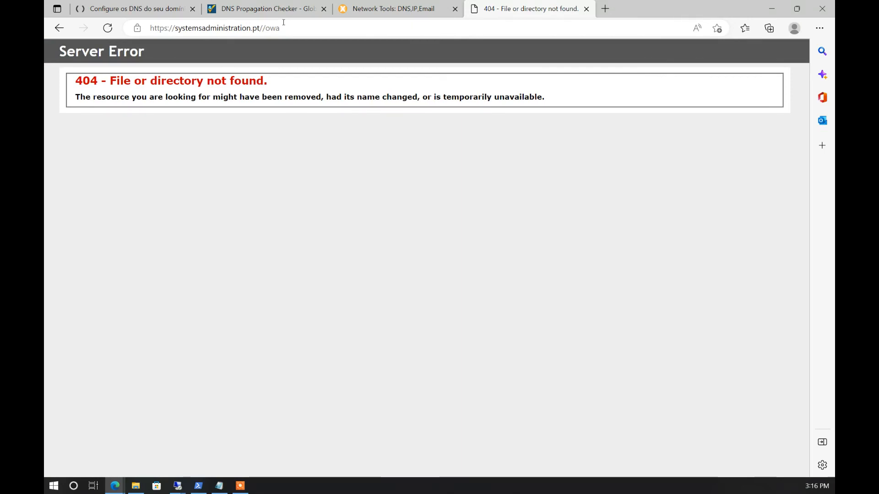
Remove the double slash, reload to get the 404 error, and begin adding 'mail.' to the host
click(291, 28)
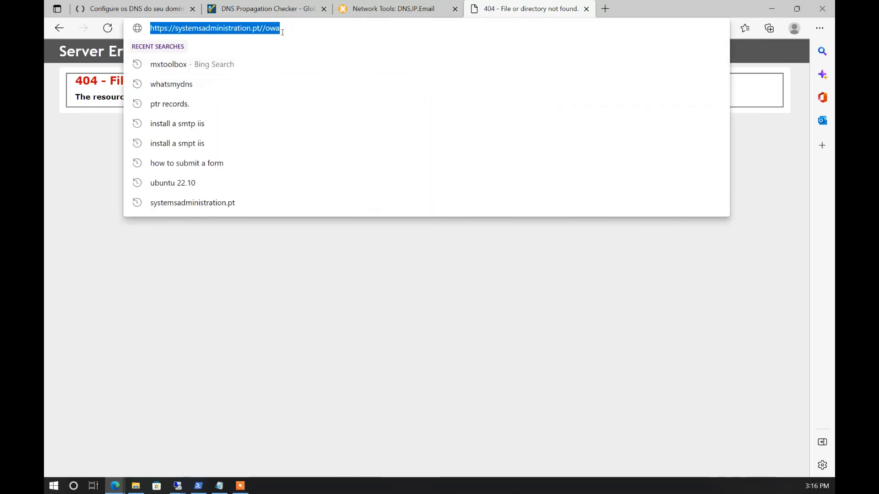
click(264, 28)
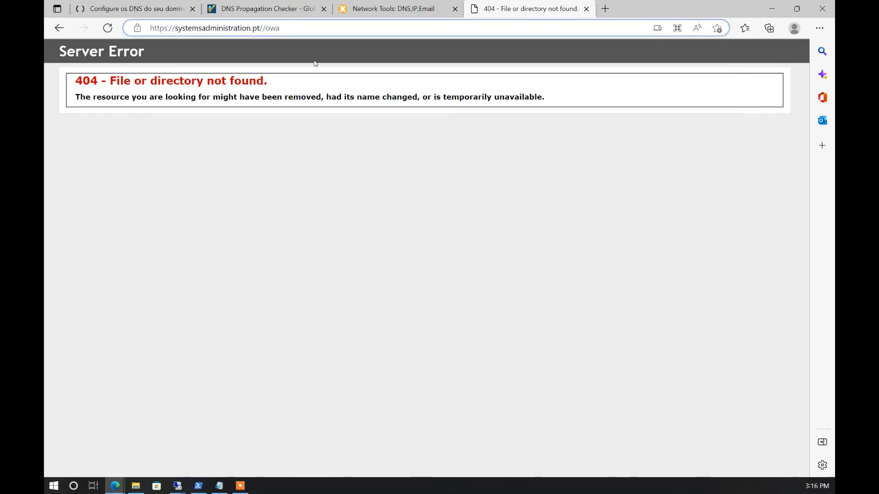
key(BackSpace)
key(Return)
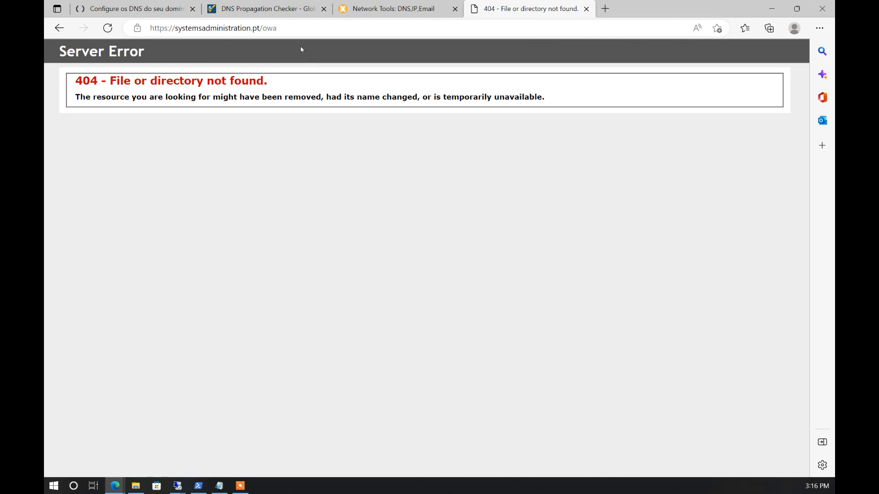
click(284, 28)
click(284, 28)
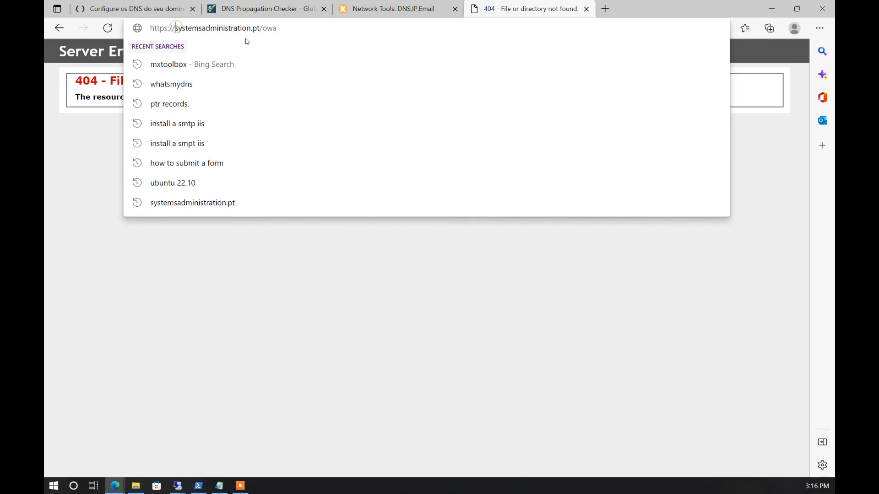
text(mail.)
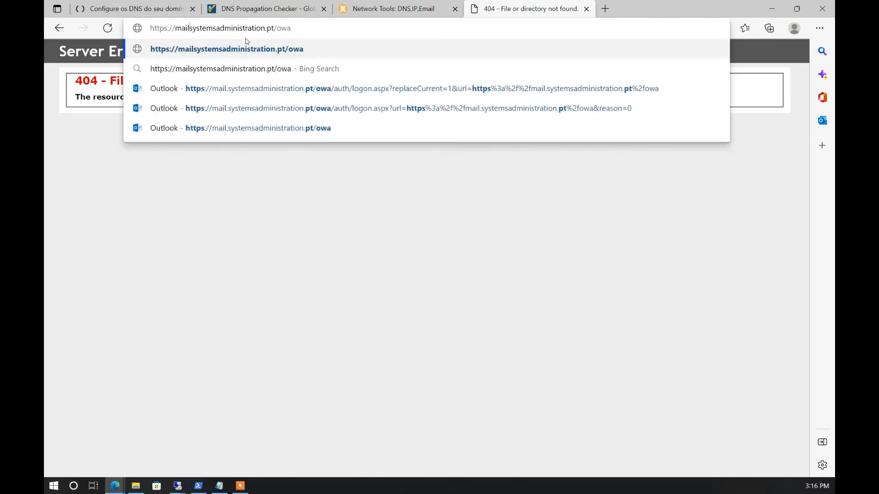
Load the OWA sign-in page at mail.systemsadministration.pt/owa, then switch to the DomainC session
key(Return)
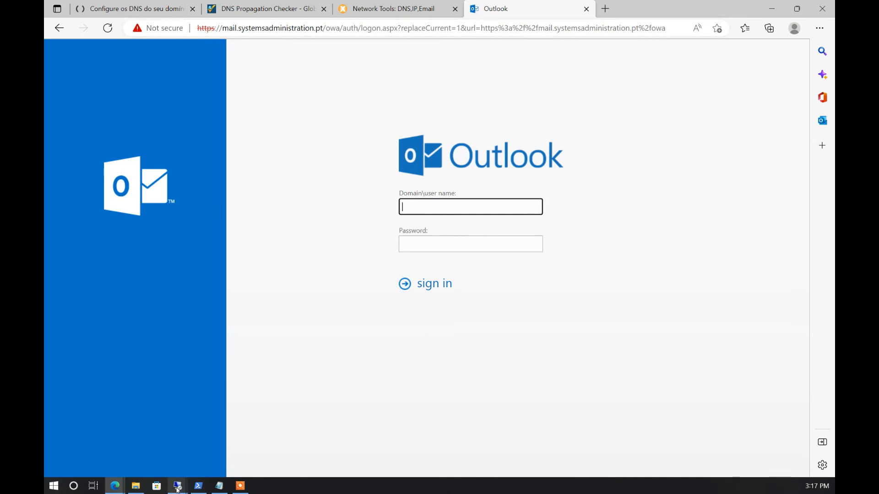
mouse_move(178, 487)
click(133, 448)
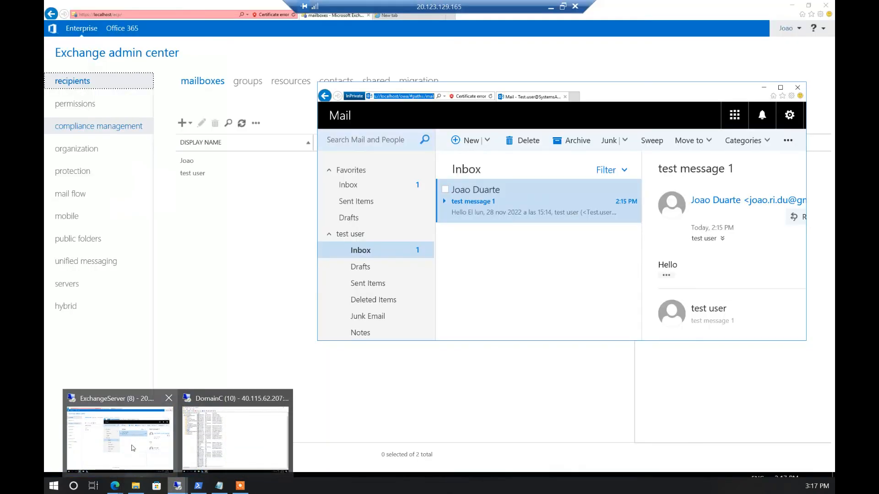
click(231, 446)
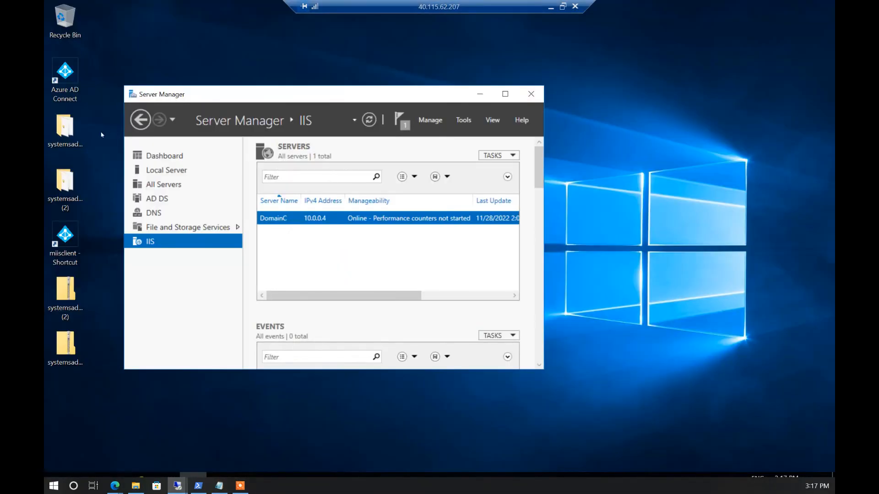
Copy the 'systemsadministration.pt (2)' zip archive on DomainC, then reopen a remote session full screen
click(69, 186)
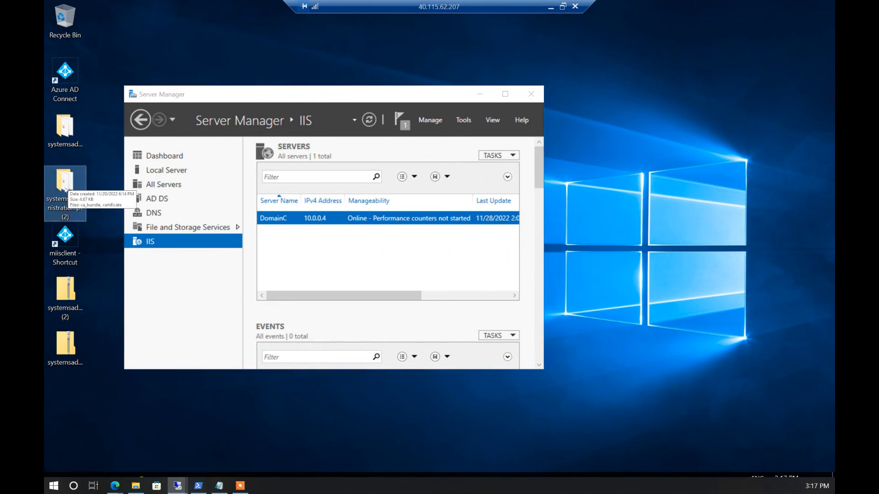
click(65, 289)
right_click(65, 284)
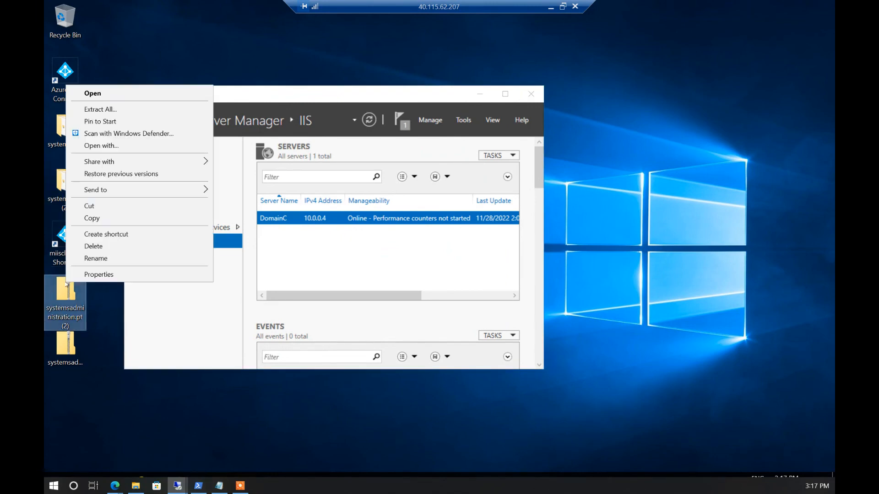
click(97, 219)
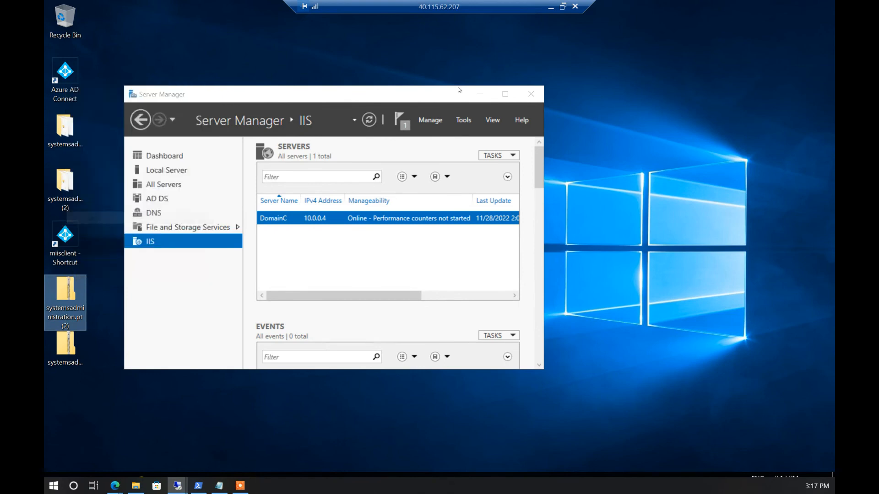
click(551, 7)
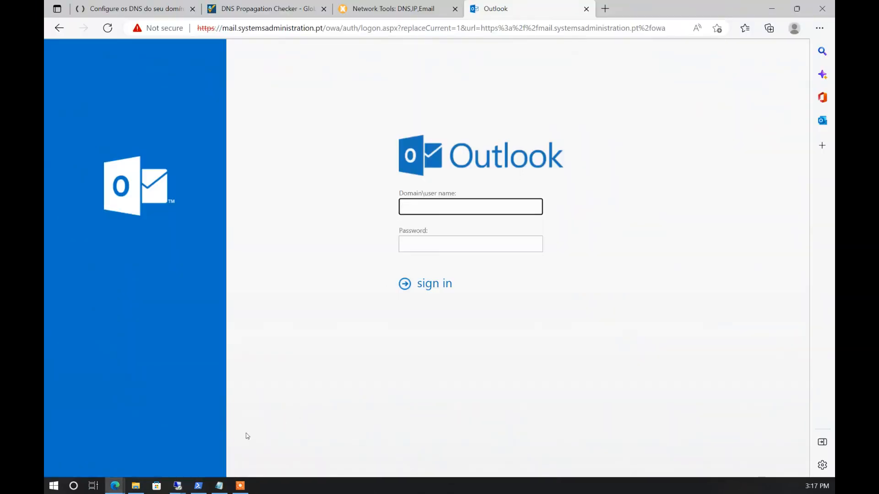
mouse_move(178, 485)
click(197, 443)
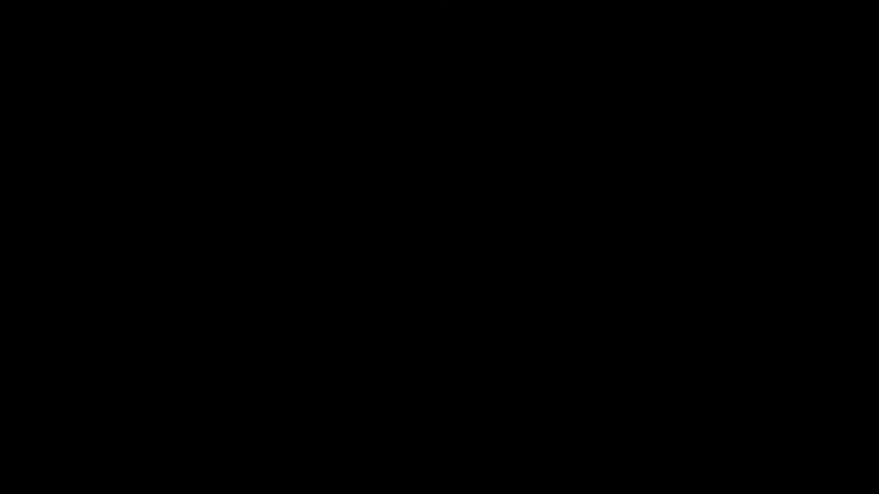